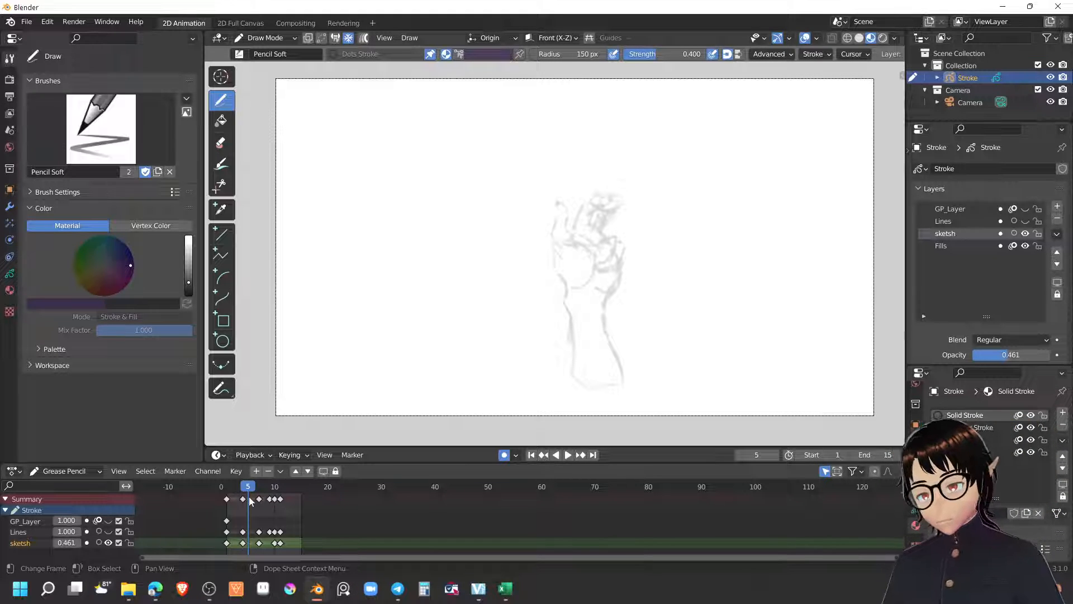
Step: Play and stop the hand sketch animation, and scribble a test stroke beside the hand with the Pencil Soft brush
key(space)
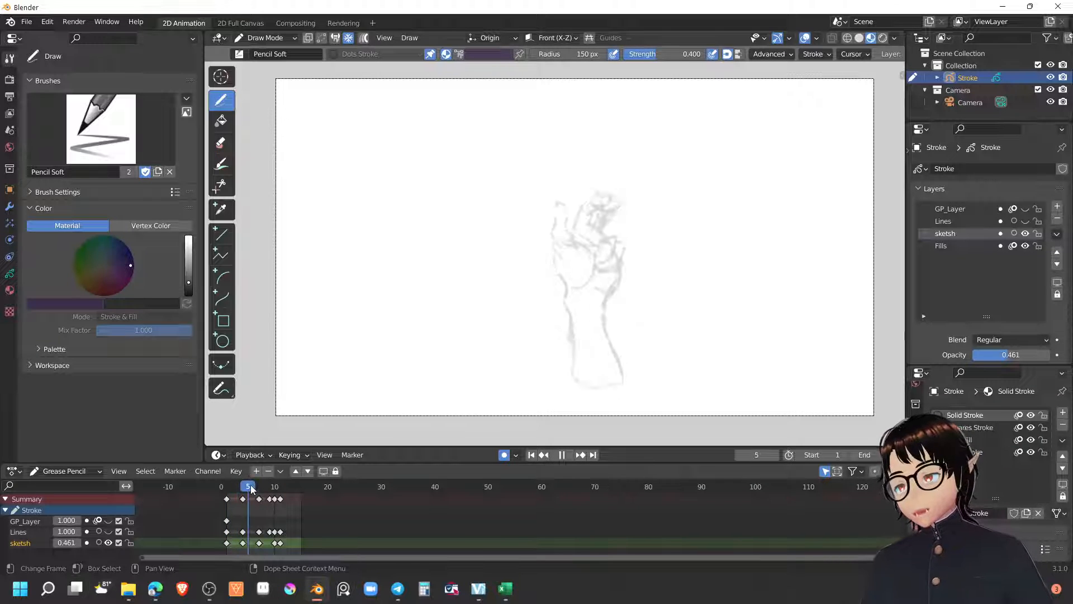
key(space)
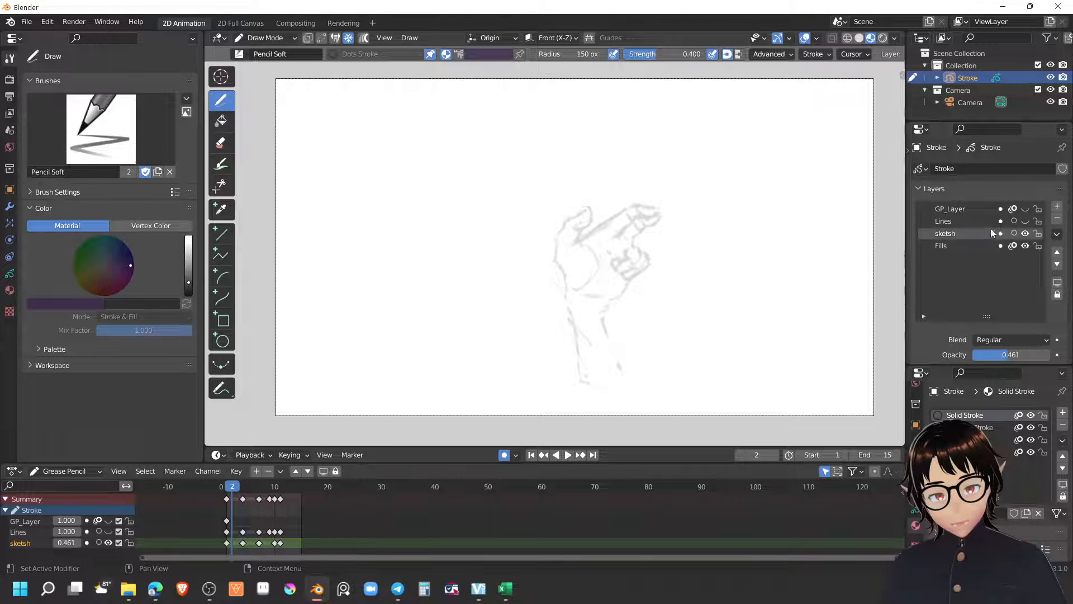
drag(727, 330, 738, 313)
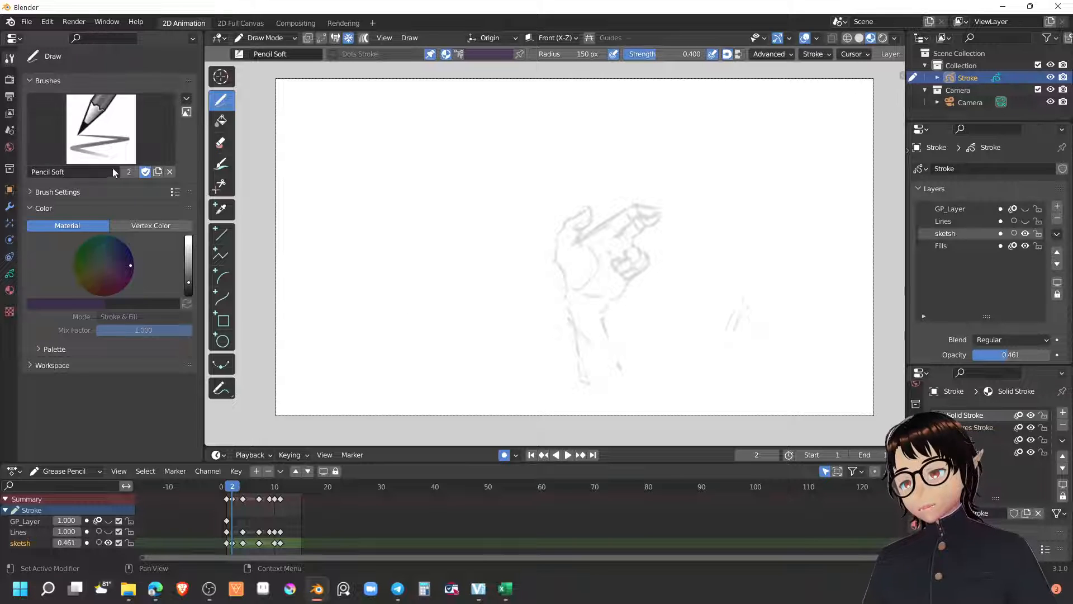
Step: Switch the drawing brush to Ink Pen Rough
click(114, 132)
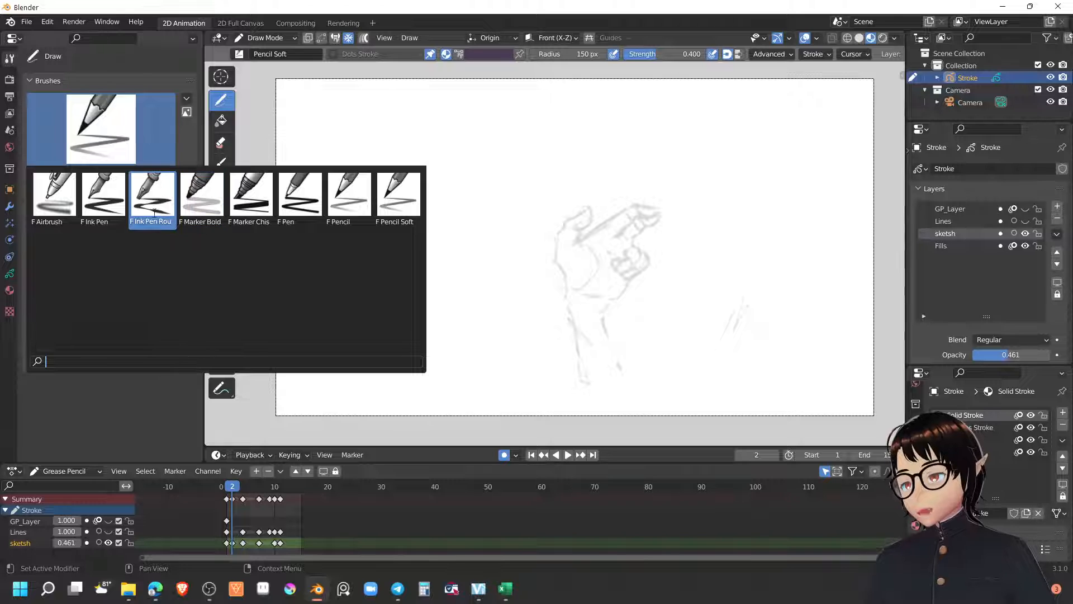
click(162, 210)
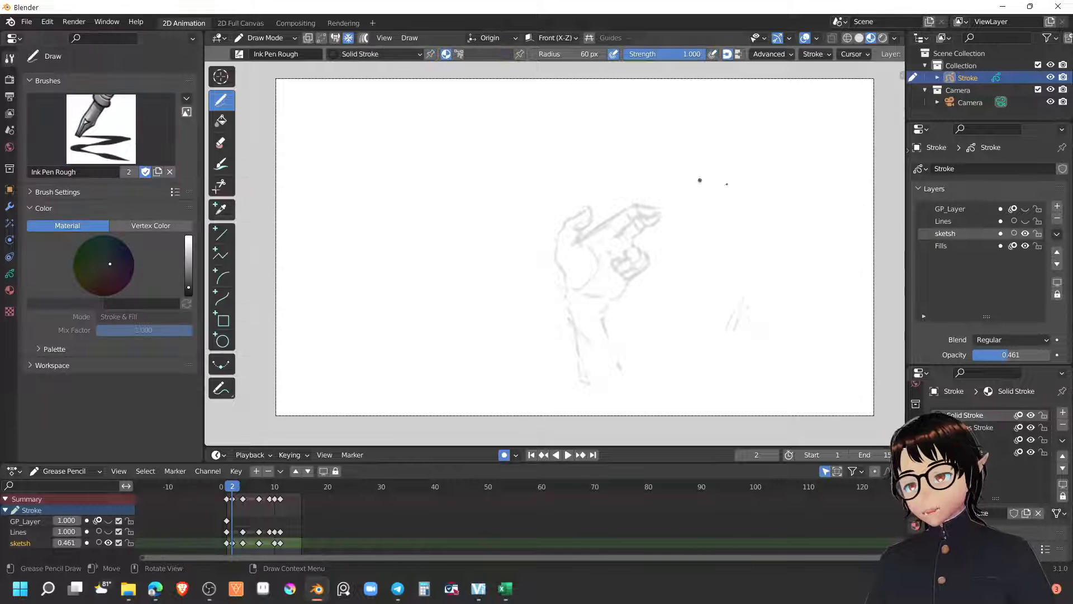
Step: Make the Lines layer active and visible, and draw two zigzag test strokes beside the hand
click(978, 221)
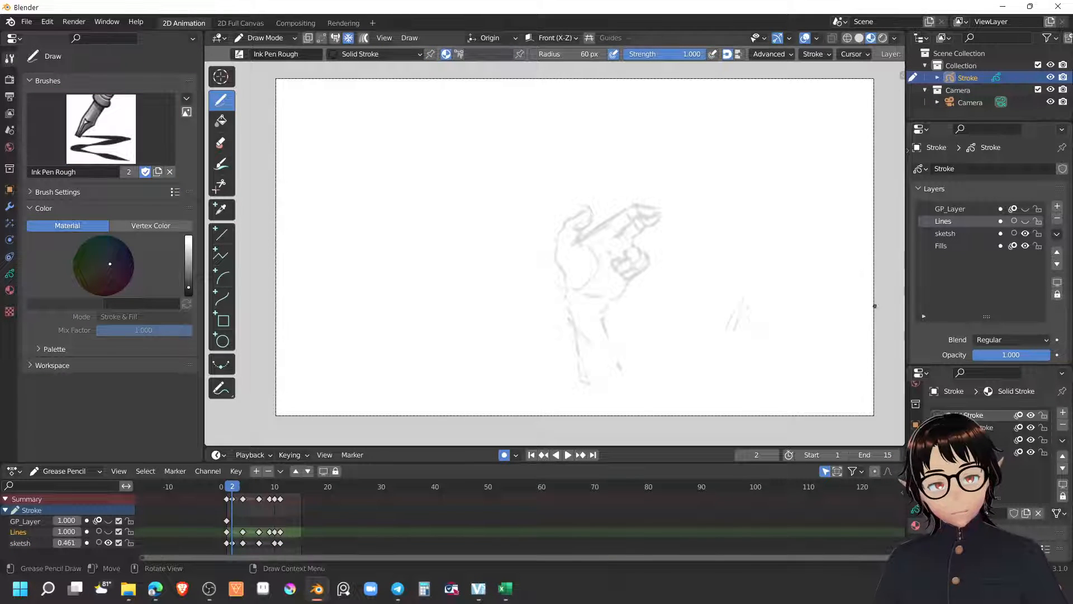
click(1025, 221)
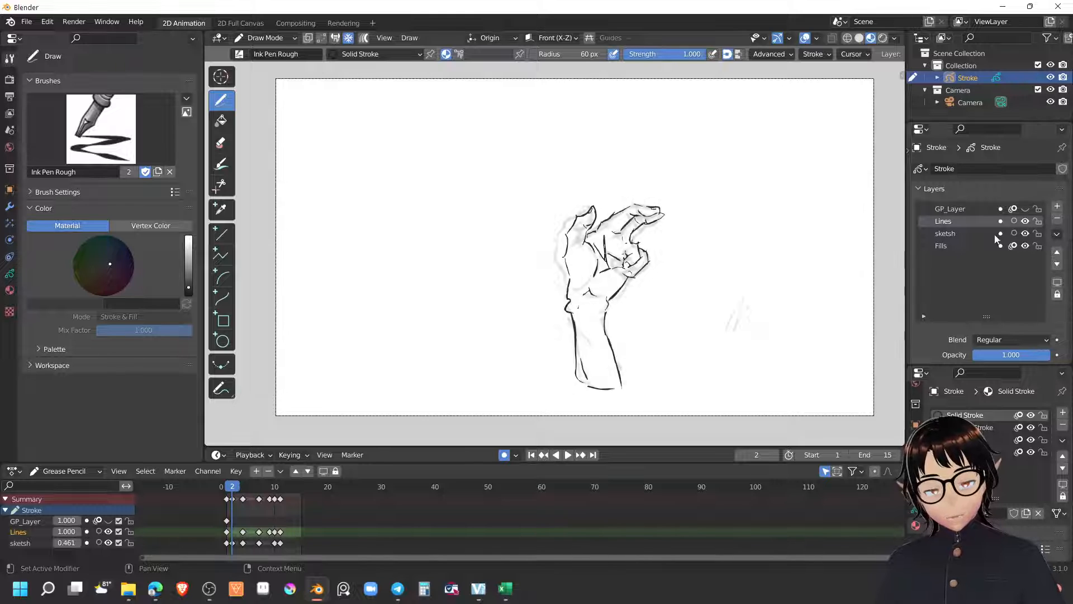
drag(704, 334, 778, 238)
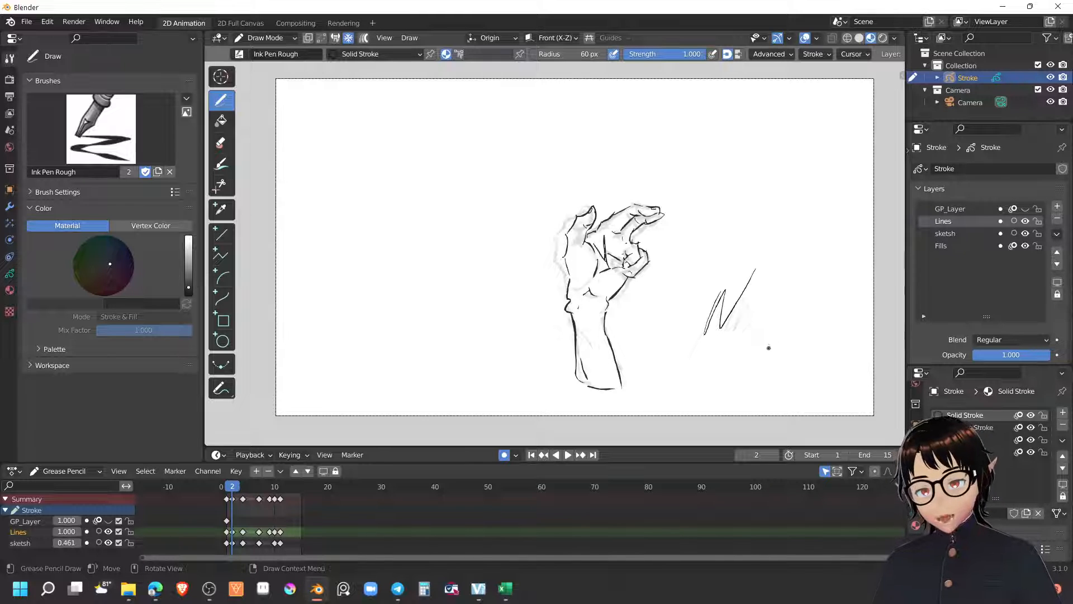
mouse_move(755, 340)
mouse_down()
mouse_move(761, 305)
mouse_move(798, 356)
mouse_up()
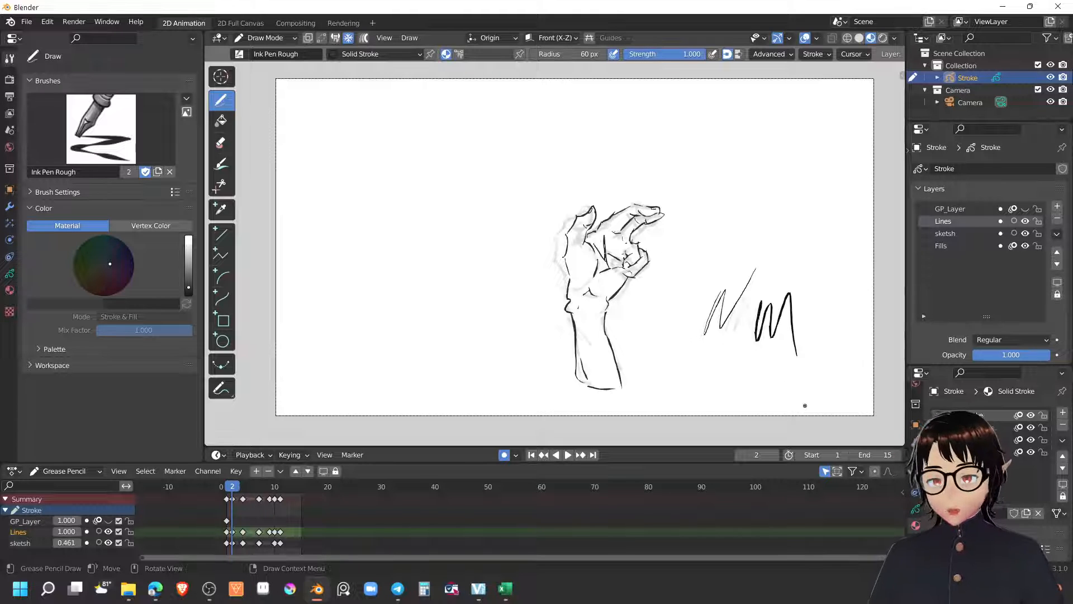
Step: Undo the test strokes and the preceding layer changes
key(ctrl+z)
key(ctrl+z)
key(ctrl+z)
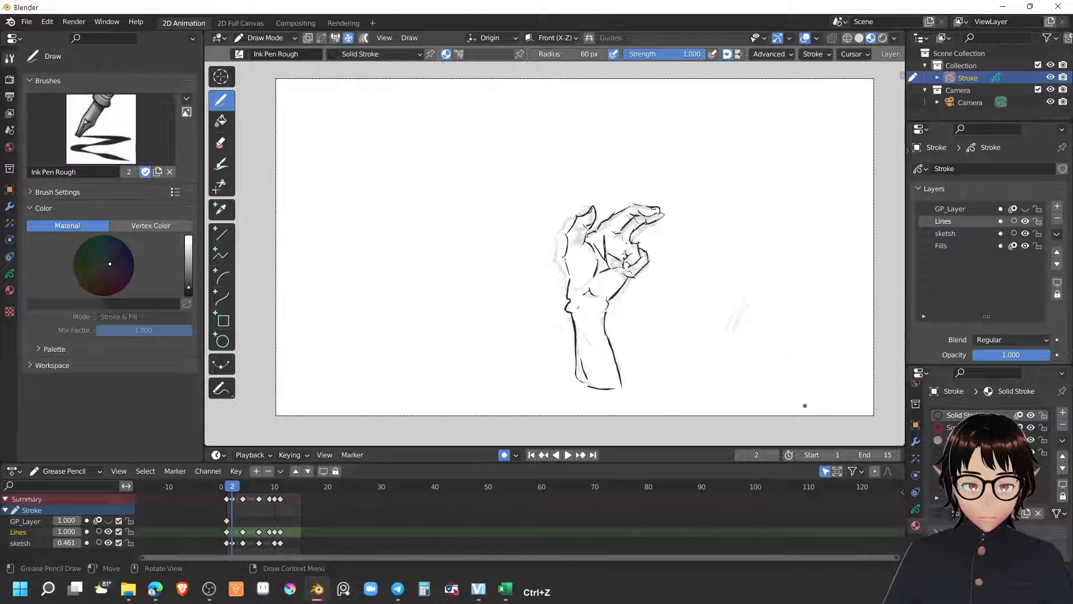
key(ctrl+z)
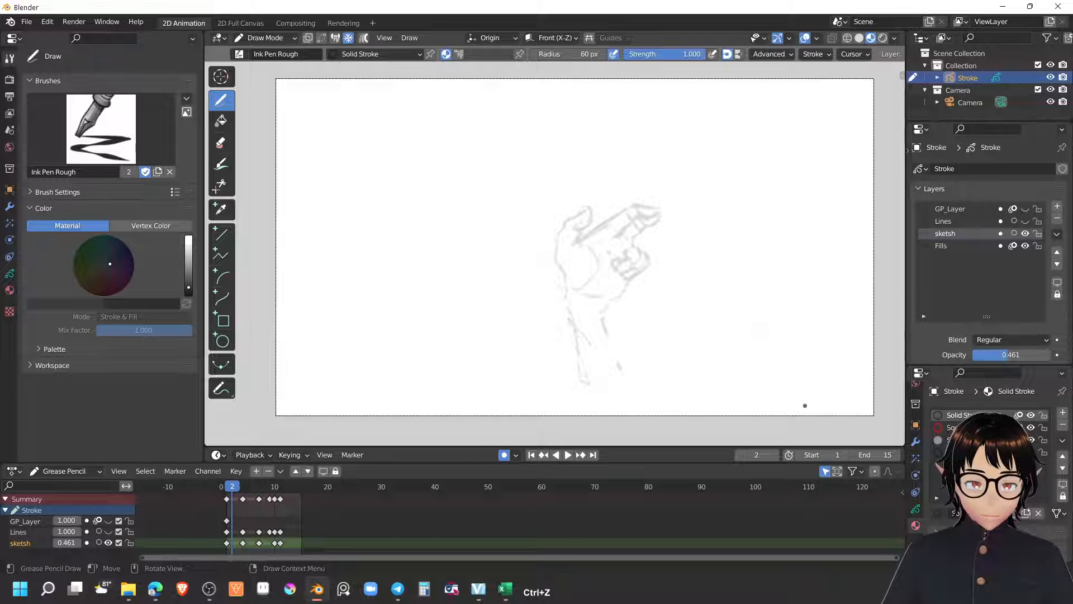
Step: Show the Lines layer and make it the active layer
click(1025, 221)
click(979, 222)
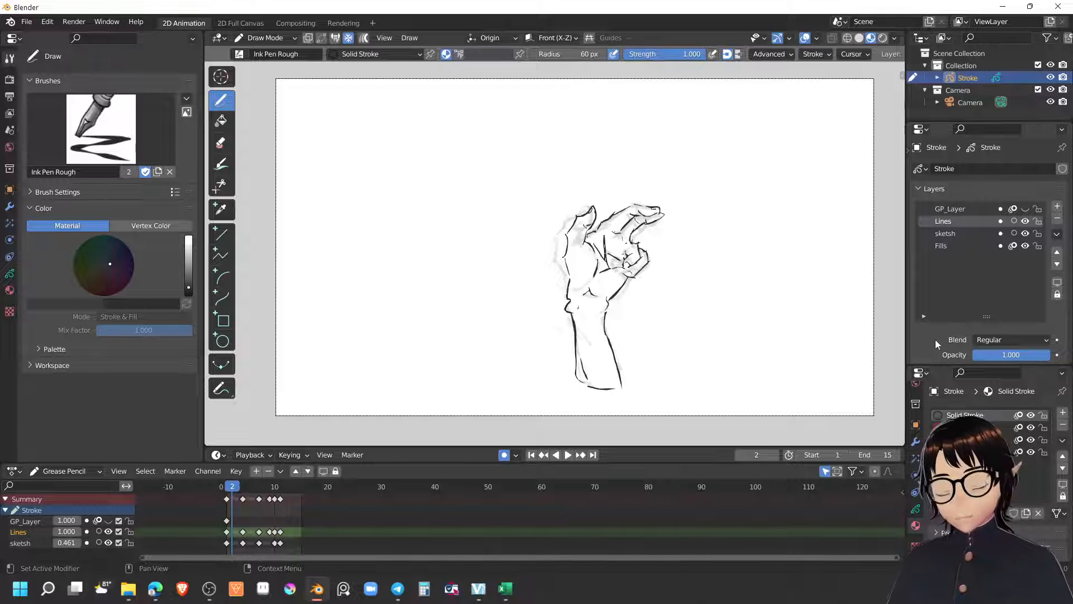
Step: Hide the sketsh layer, play the line animation from the first frame, stop it and return to frame 1
click(531, 455)
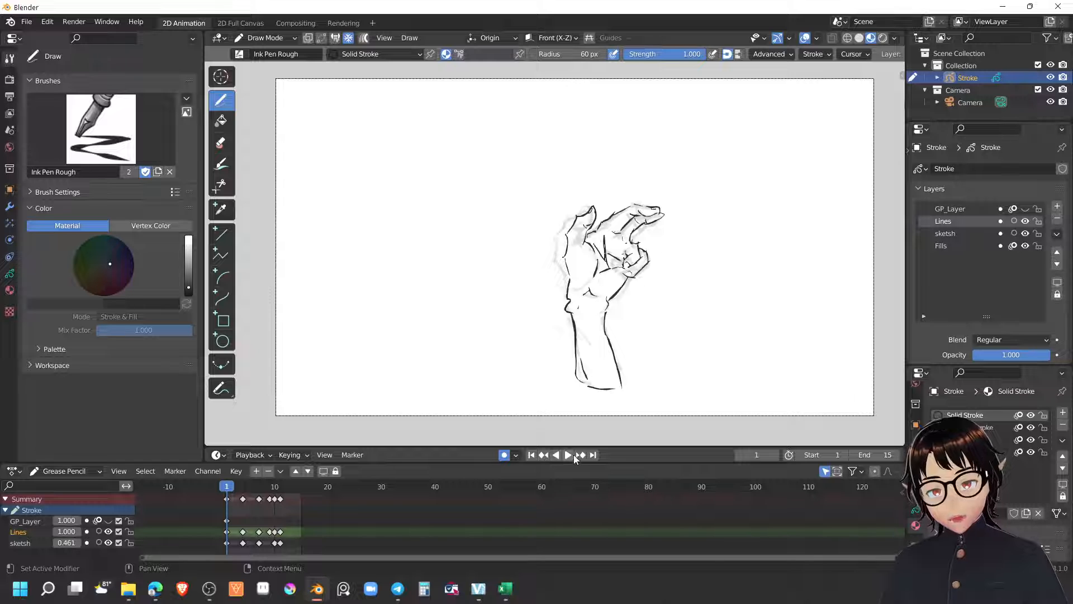
click(1025, 234)
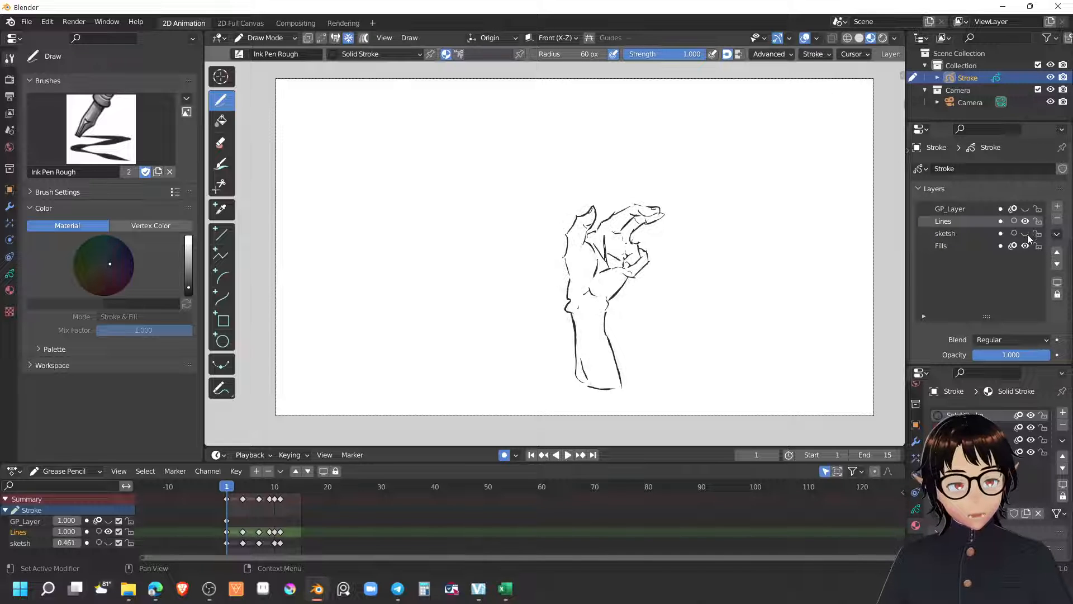
click(568, 454)
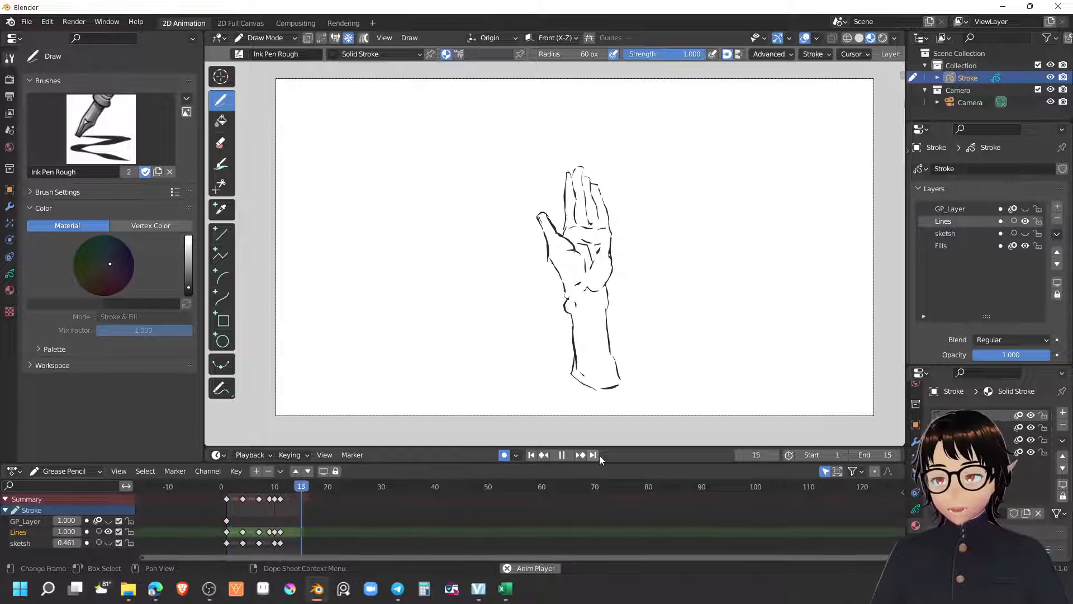
click(561, 455)
click(542, 454)
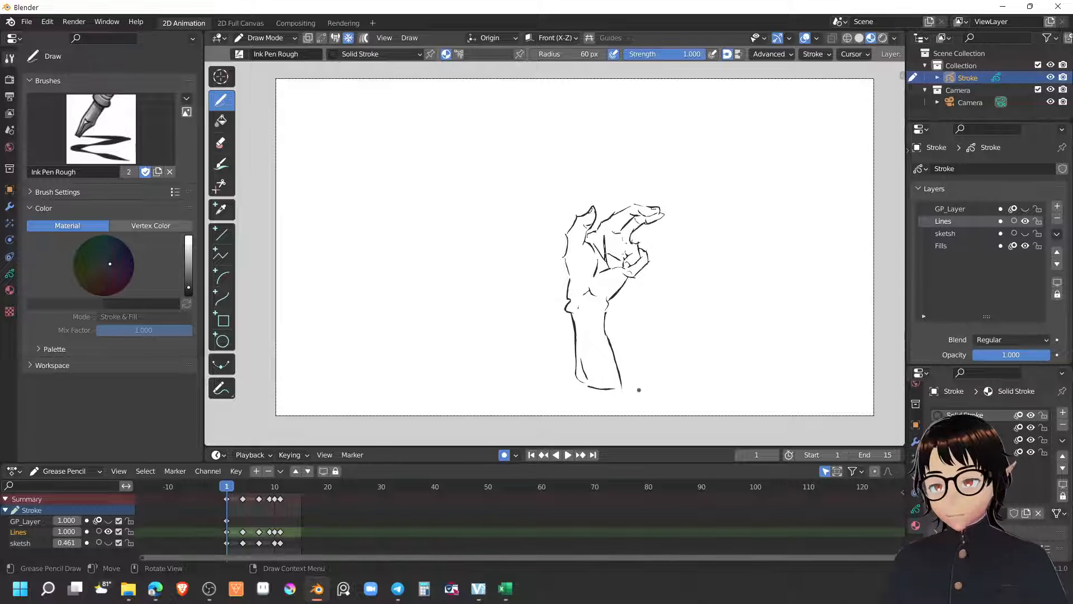
Step: Lock and hide the Lines layer, and show the sketsh layer
click(1033, 221)
click(1025, 221)
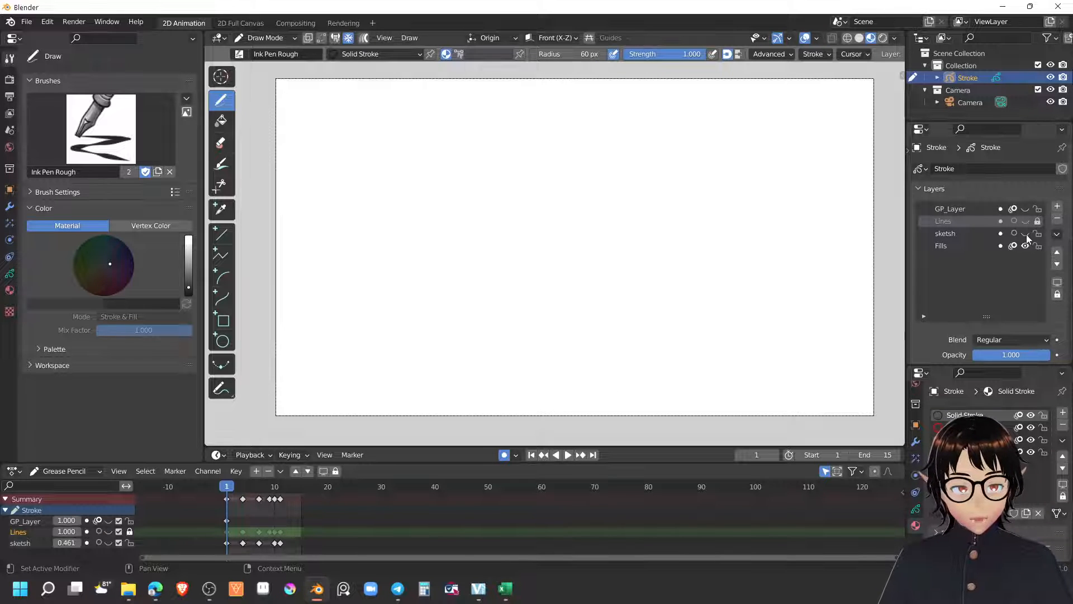
click(1026, 234)
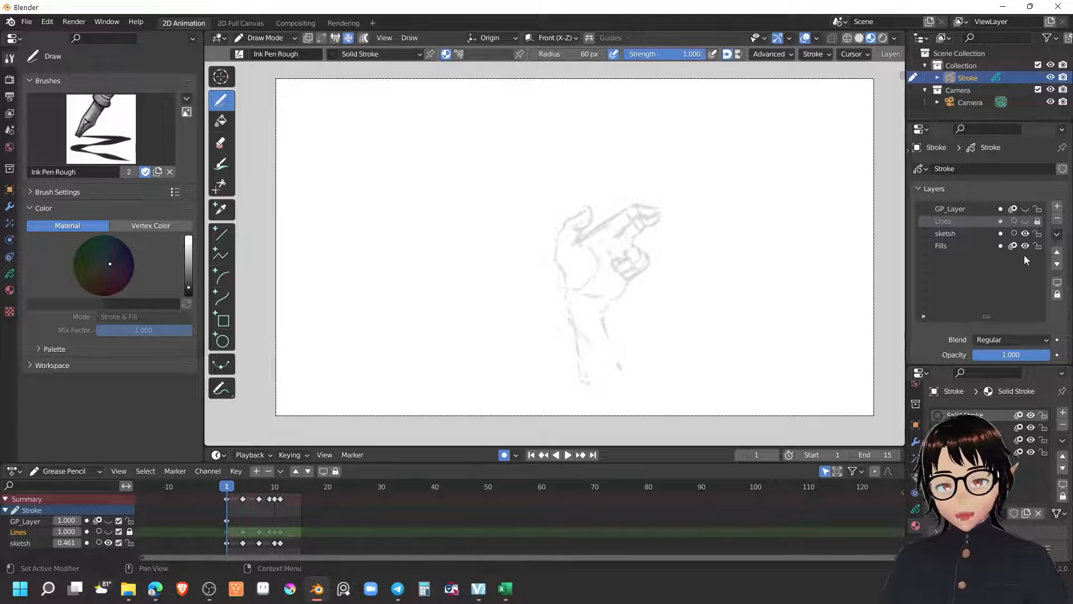
Step: Make the sketsh layer active, and lock the Fills layer and GP_Layer individually
click(973, 235)
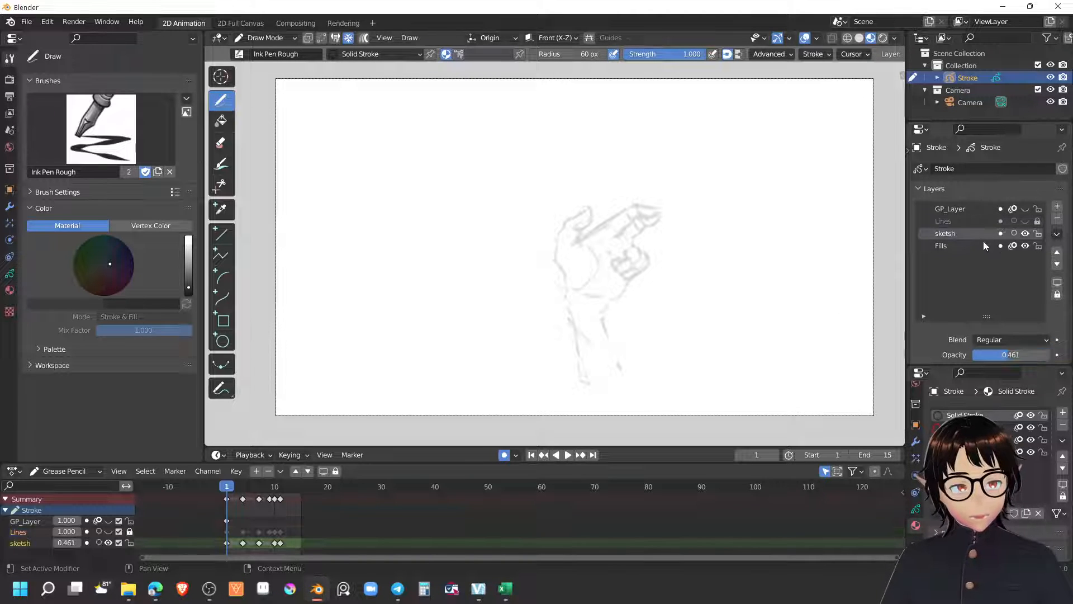
click(1039, 246)
click(1037, 209)
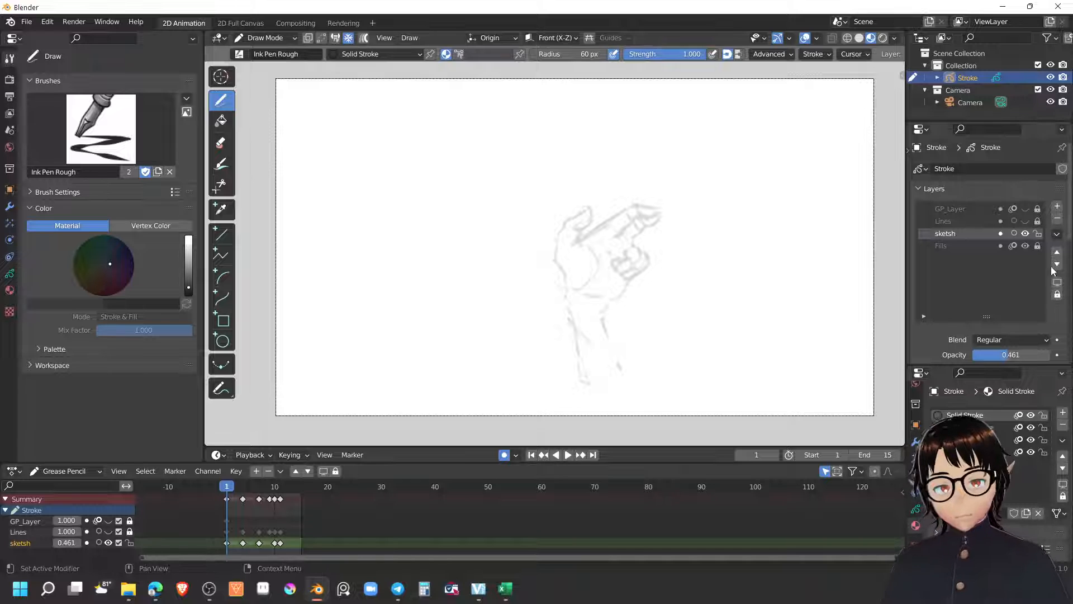
Step: Unlock all layers at once, lock every layer except sketsh again, and switch the active layer to Lines and back to sketsh
click(1058, 295)
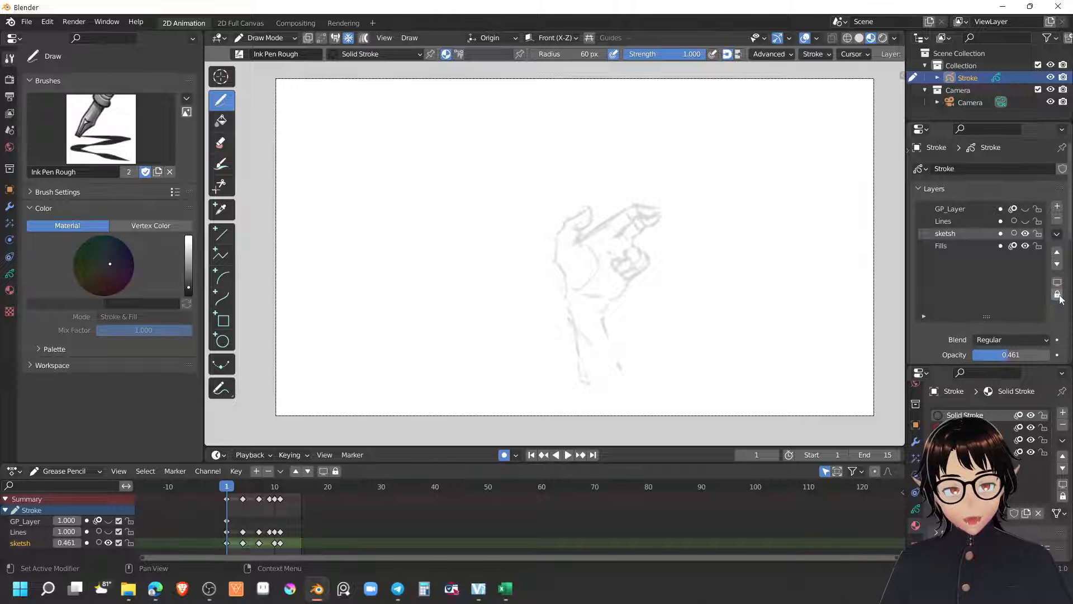
click(1057, 295)
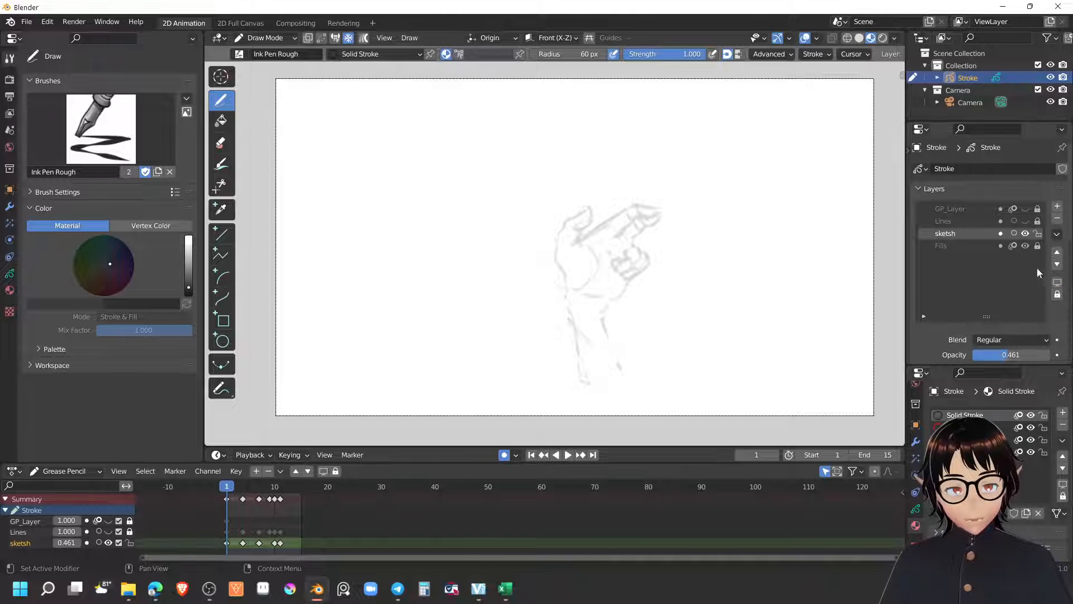
click(983, 224)
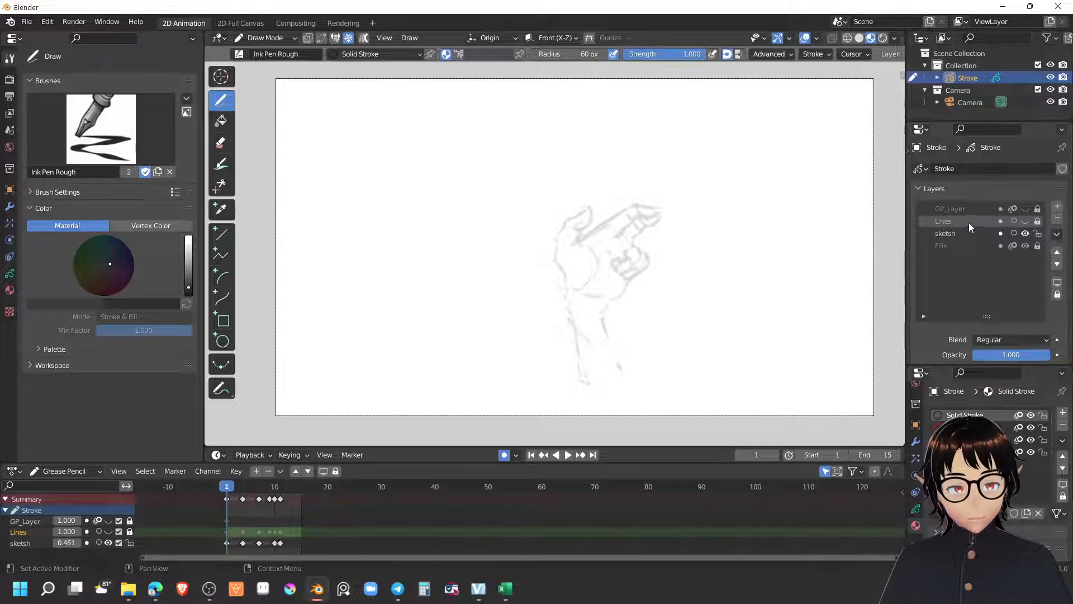
click(982, 235)
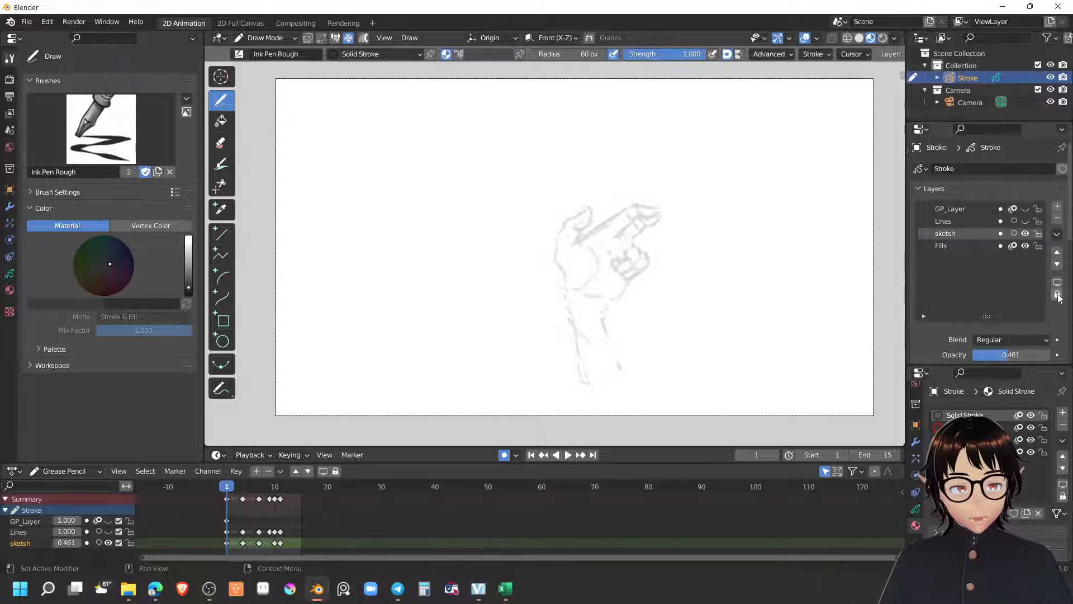
Step: Lock and hide every layer except sketsh, switching the active layer between Lines and sketsh
click(978, 221)
click(967, 231)
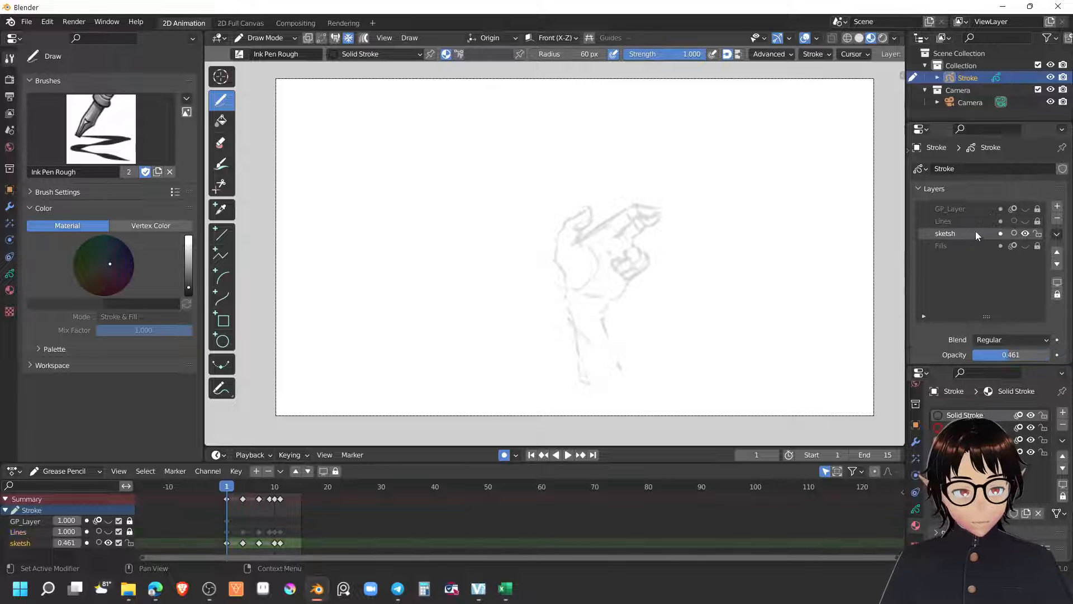
click(980, 219)
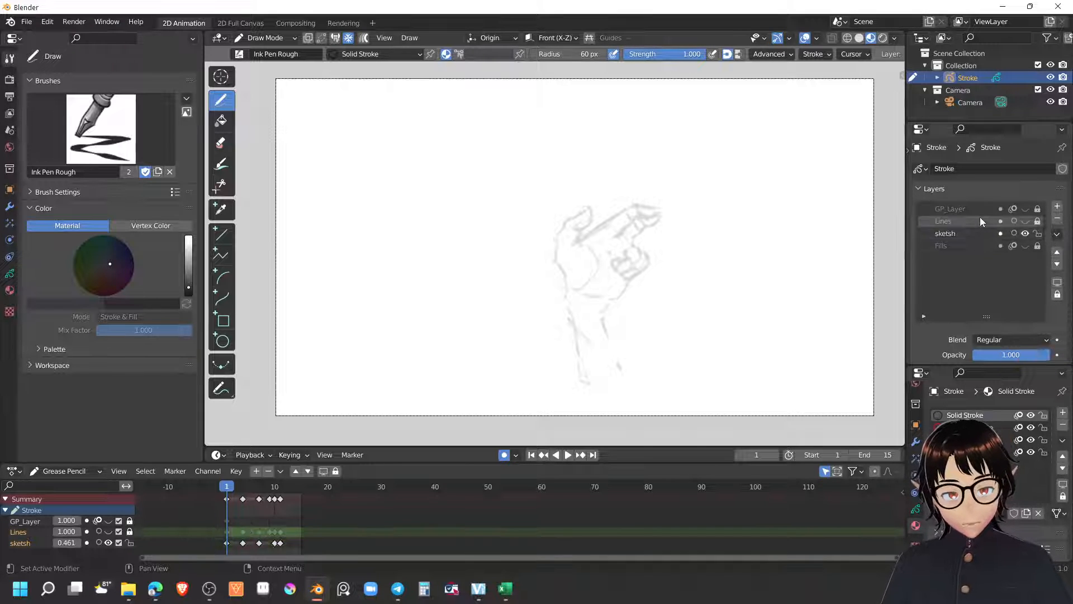
click(978, 234)
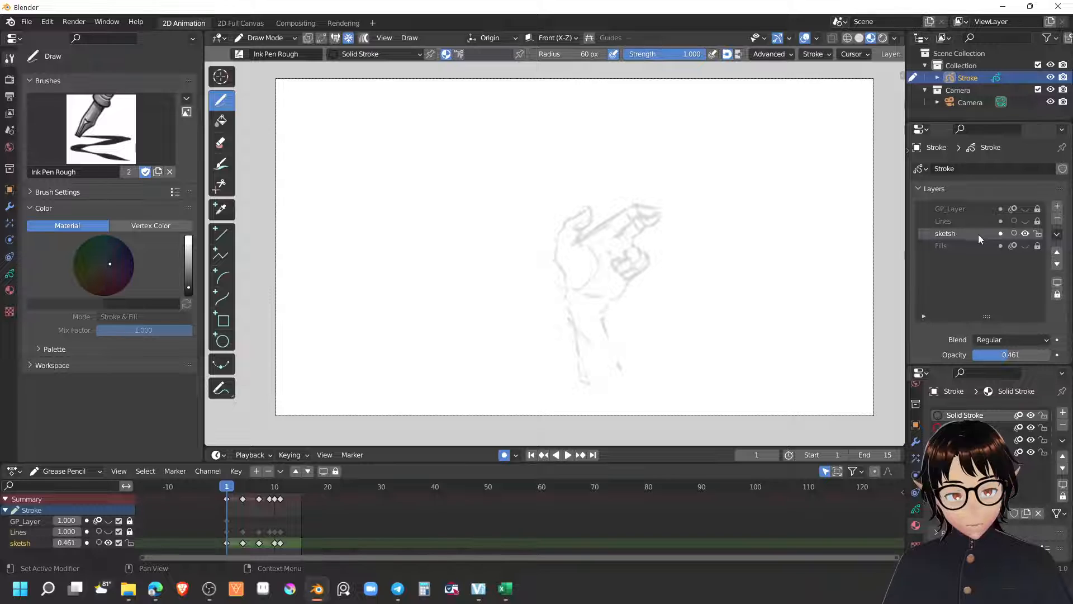
Step: Show and unlock all layers, isolate the sketsh layer once more, and restore all layers
click(1057, 283)
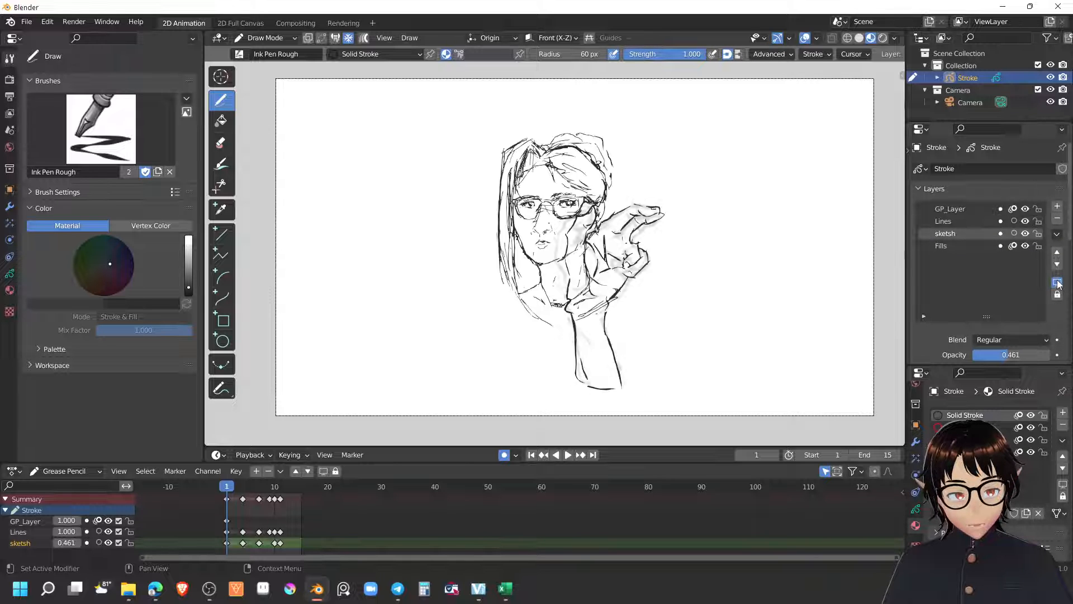
click(1058, 283)
click(1057, 283)
Step: Make the Lines layer active, isolate it, and show and unlock all layers again
click(973, 221)
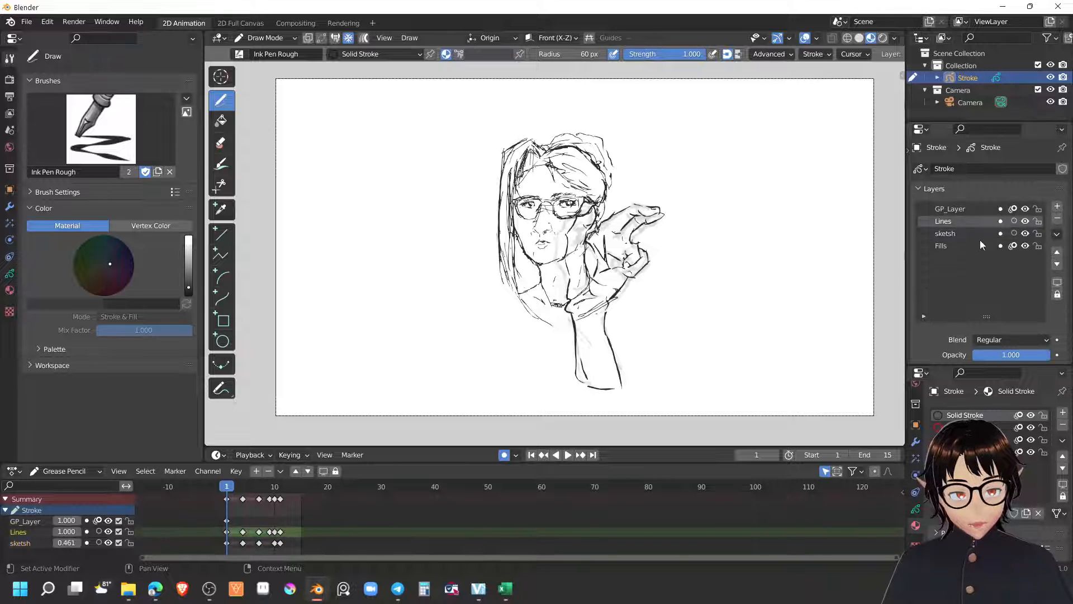
click(1057, 283)
click(1057, 283)
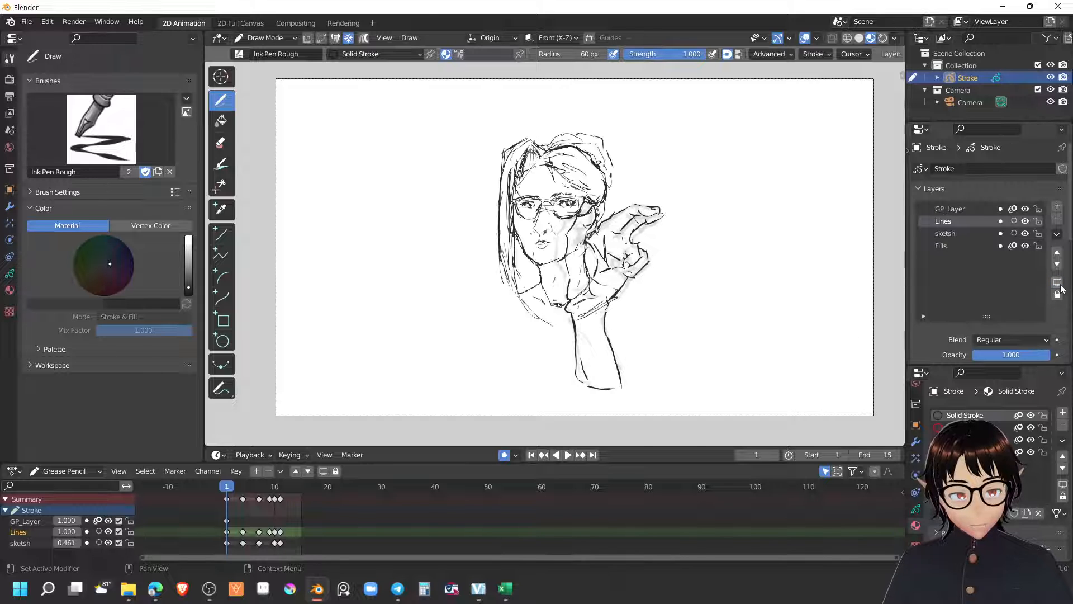
Step: Make the sketsh layer active, and isolate it by hiding and locking all other layers
click(972, 234)
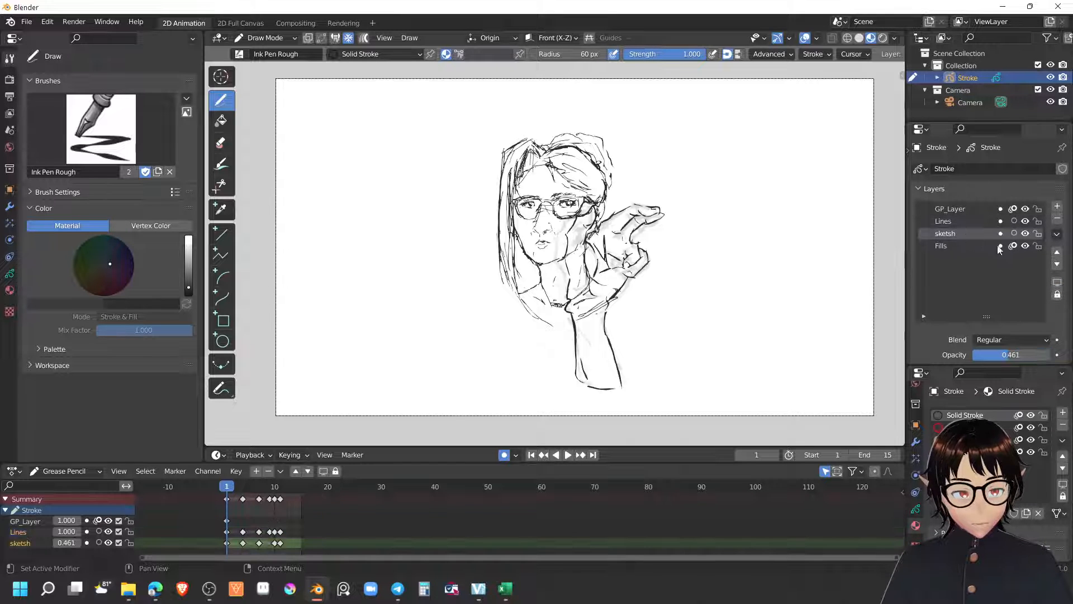
click(1058, 283)
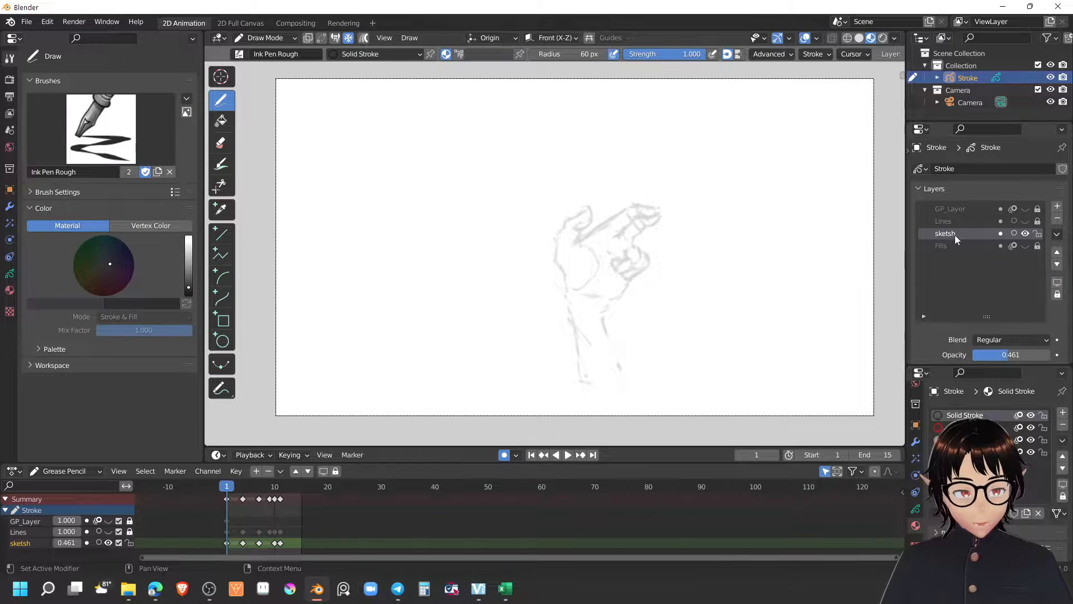
Step: Isolate the Lines layer so all other layers are hidden and locked, and make the sketsh layer active
click(961, 221)
click(1058, 284)
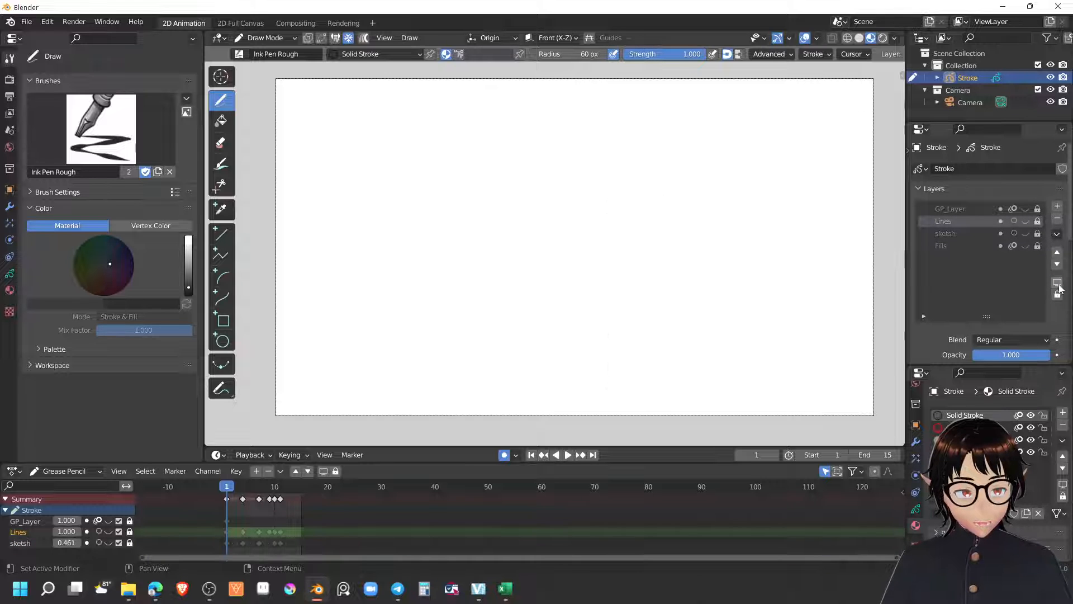
click(1058, 284)
click(1058, 284)
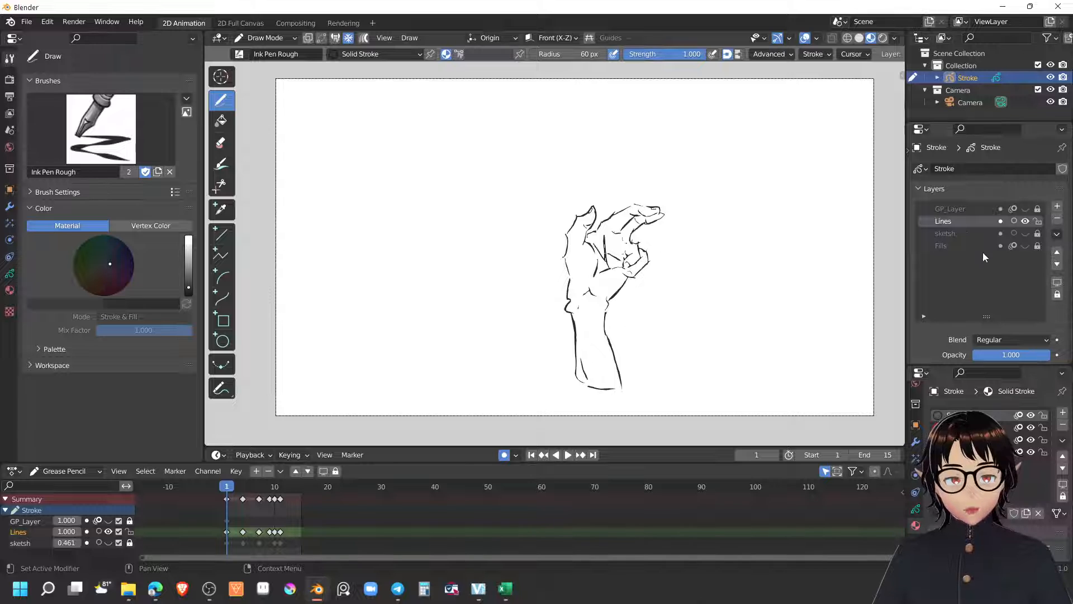
click(962, 234)
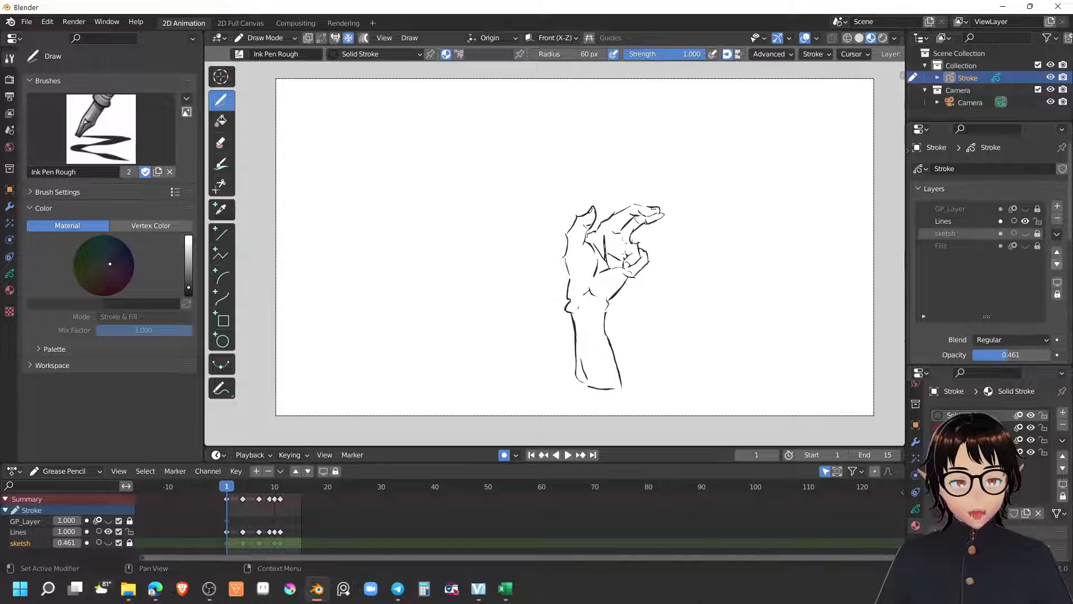
Step: Isolate the sketsh layer so all other layers are hidden and locked, and switch the brush to Pencil Soft
click(1057, 284)
click(1057, 284)
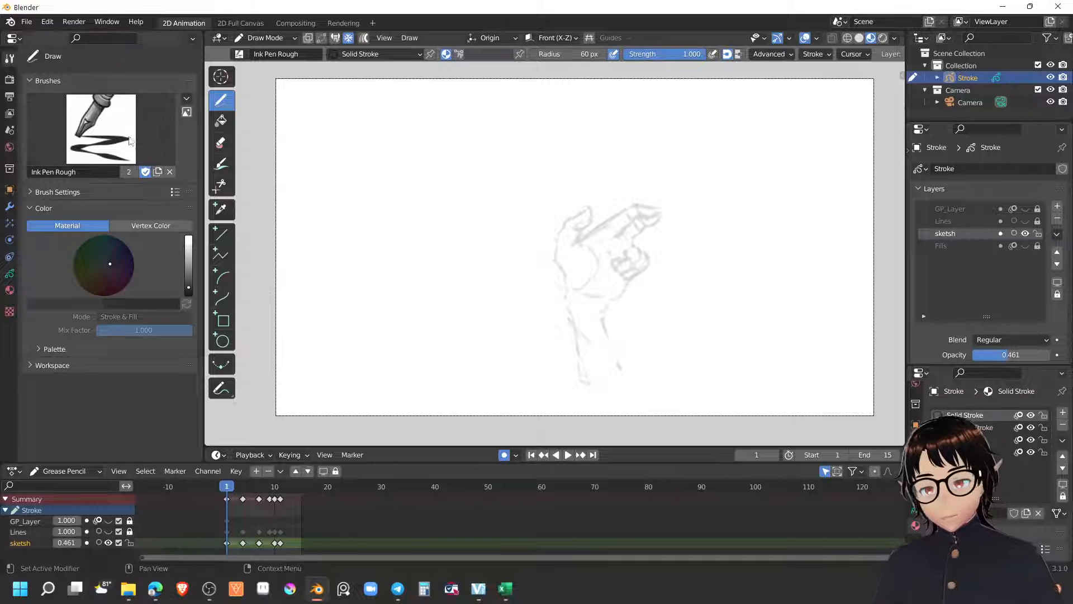
click(101, 129)
click(408, 199)
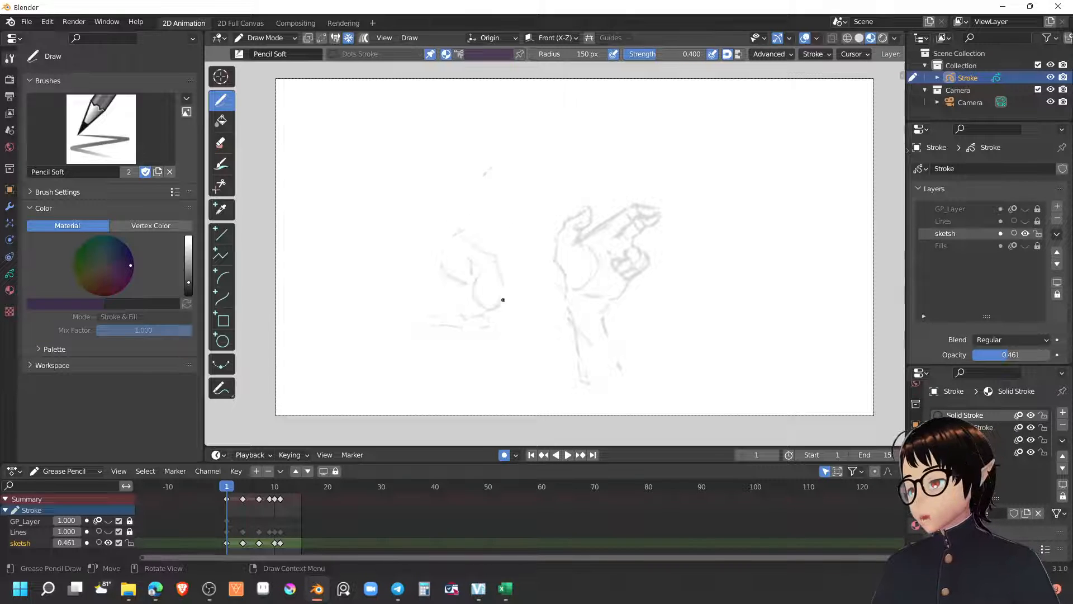
Step: Set the sketsh layer's opacity to 1.000, preview the animation, and return to frame 1
drag(997, 354, 1039, 354)
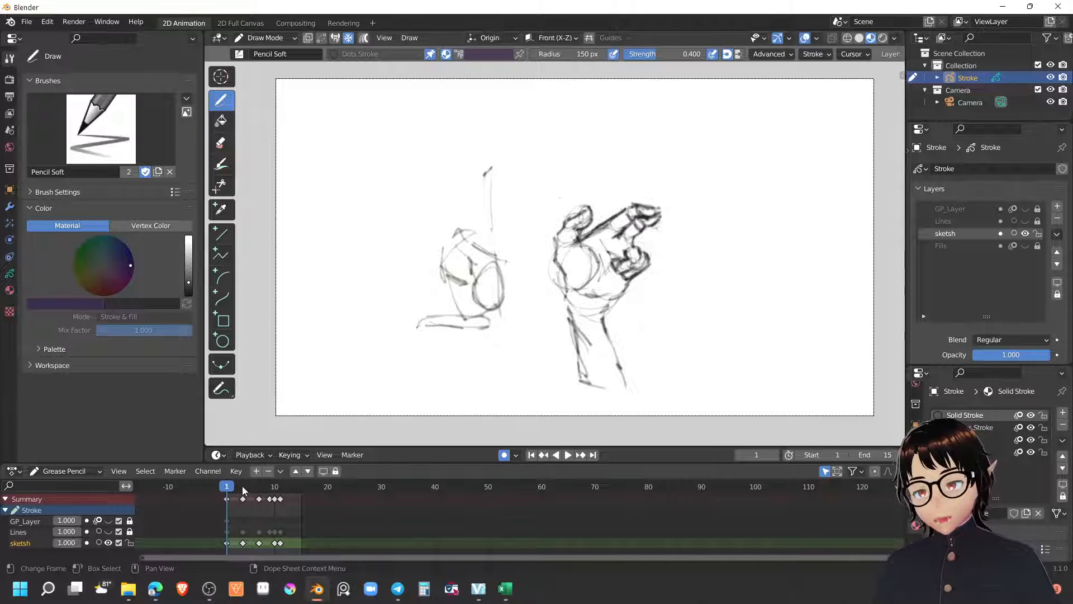
key(space)
key(space)
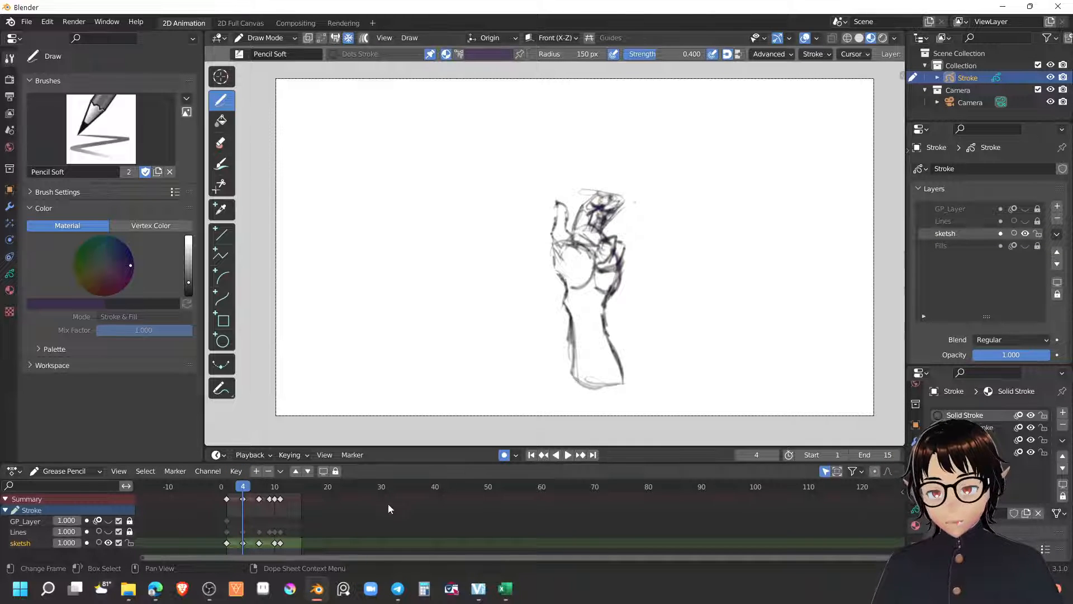
drag(242, 491, 241, 490)
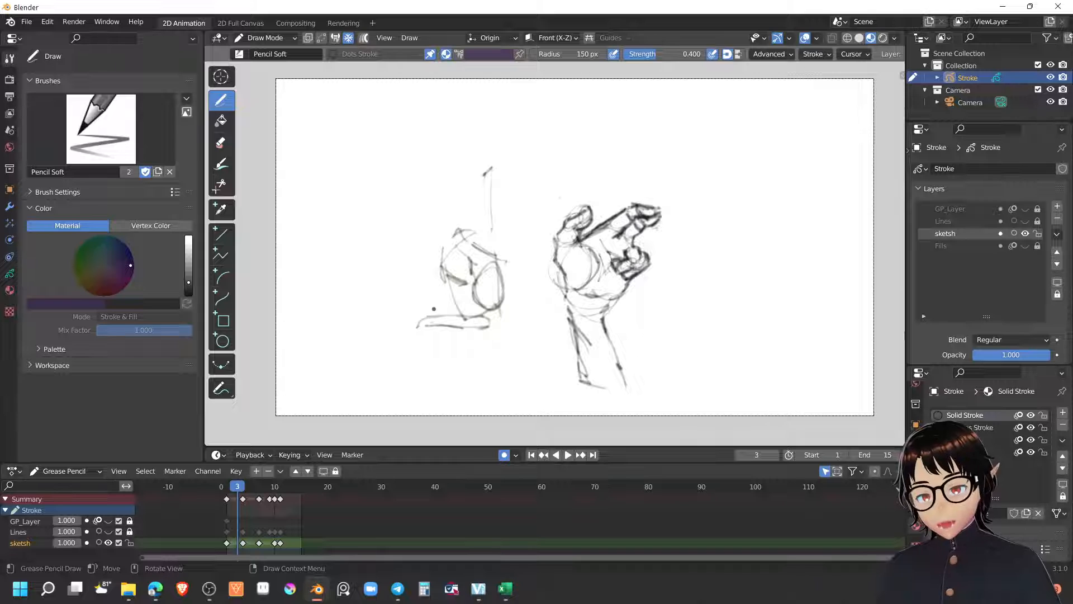
click(226, 487)
Step: Undo a trial stroke on frame 1 and sketch more rough strokes along the base of the drawing beside the hand
drag(420, 315, 367, 322)
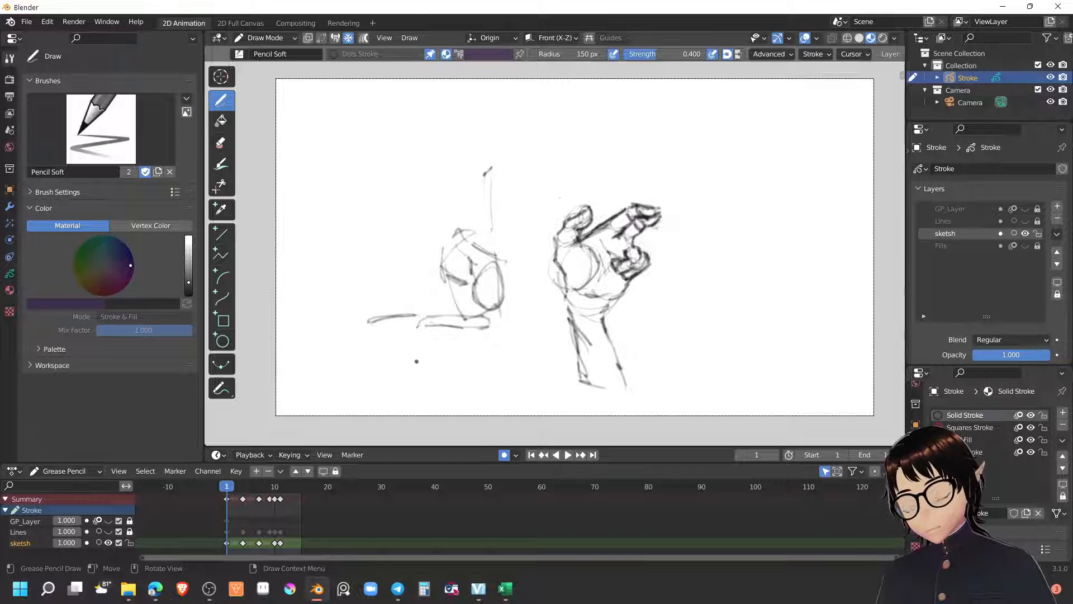
key(ctrl+z)
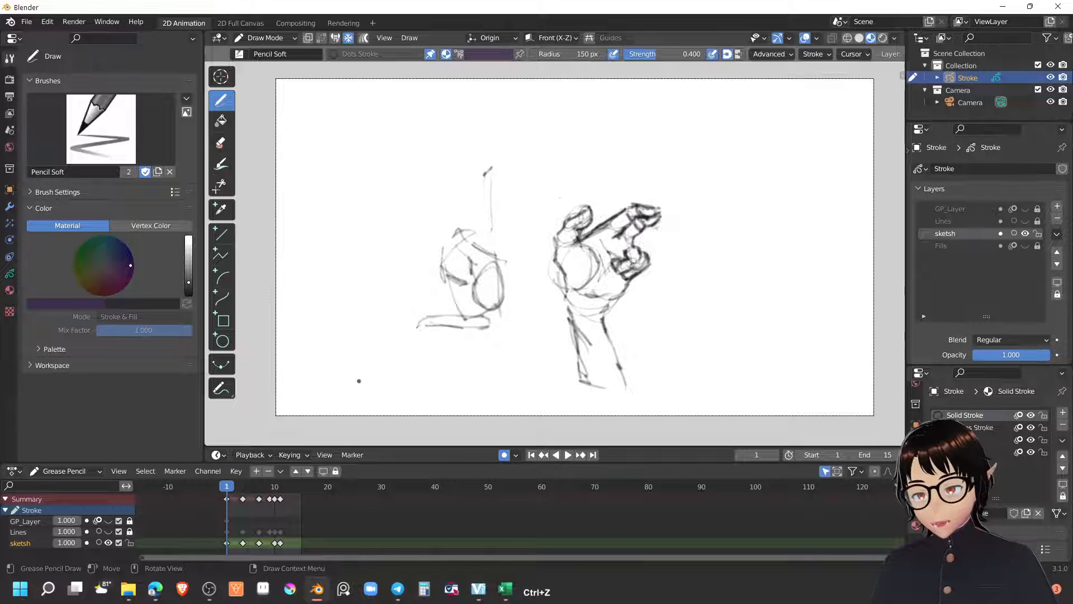
mouse_move(419, 324)
mouse_down()
mouse_move(438, 343)
mouse_move(472, 334)
mouse_move(430, 347)
mouse_move(485, 326)
mouse_move(457, 347)
mouse_move(493, 336)
mouse_move(478, 315)
mouse_move(489, 338)
mouse_move(501, 303)
mouse_move(505, 329)
mouse_up()
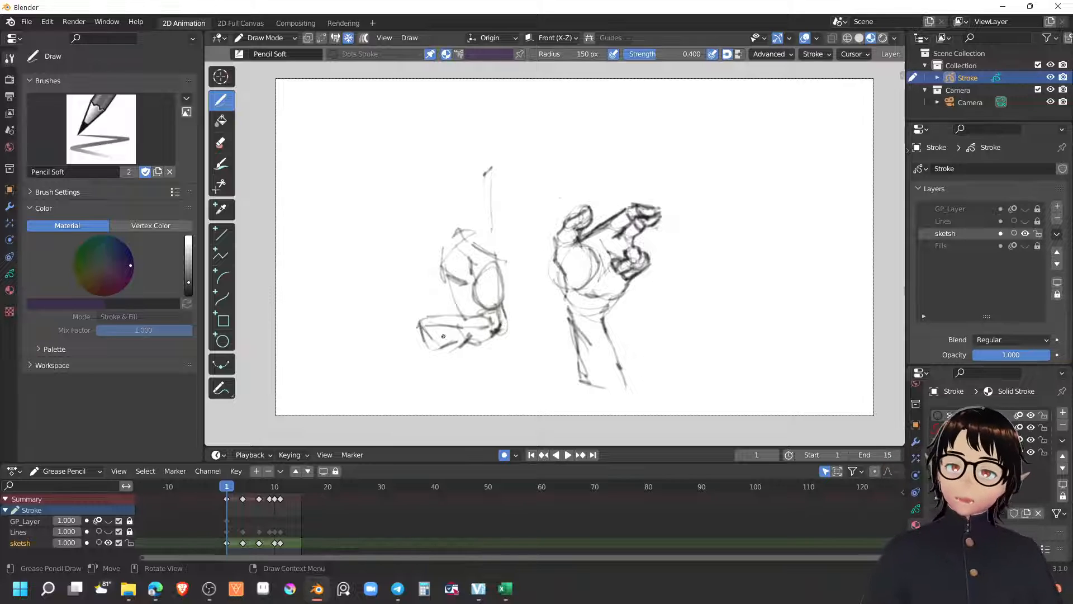
Step: On frame 3, undo the trial strokes over the existing drawing and sketch a new rough pointed palm outline beside the hand
click(237, 485)
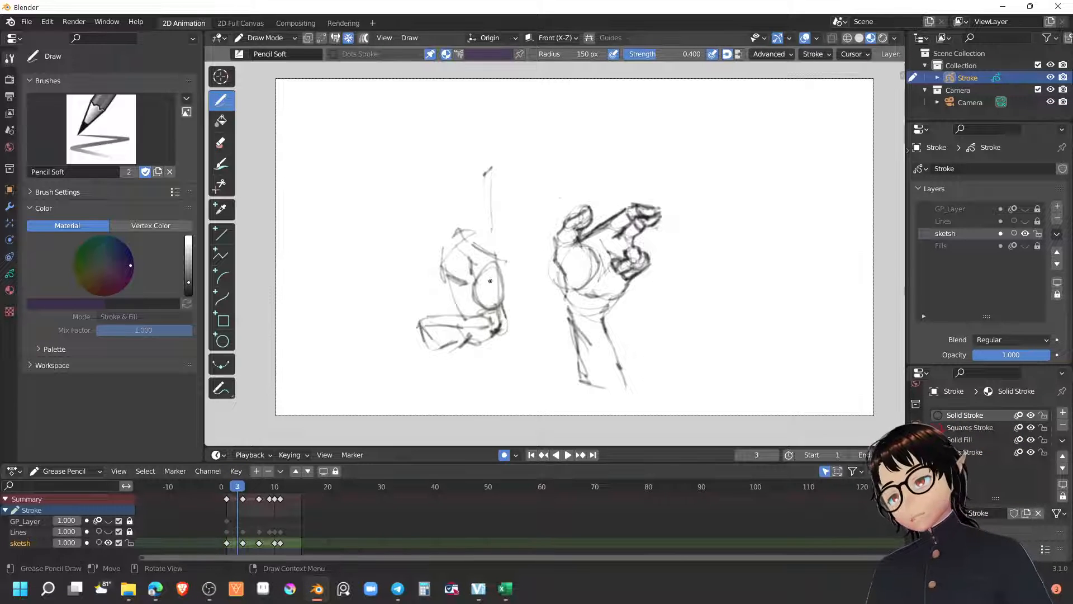
mouse_move(431, 301)
mouse_down()
mouse_move(447, 262)
mouse_move(486, 287)
mouse_move(500, 321)
mouse_move(428, 301)
mouse_up()
drag(449, 339, 497, 317)
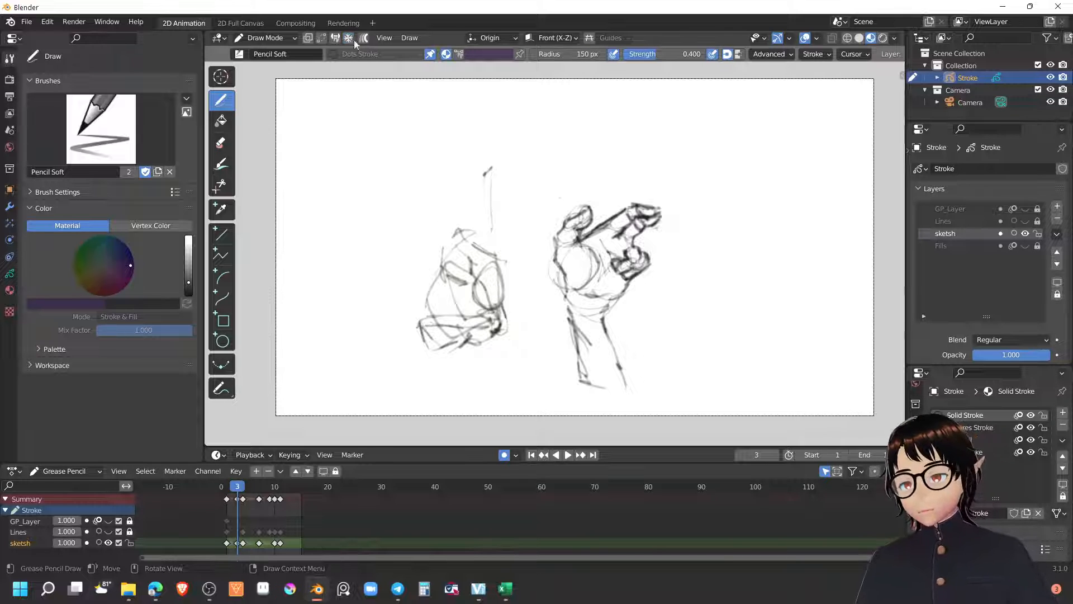
key(ctrl+z)
key(ctrl+z)
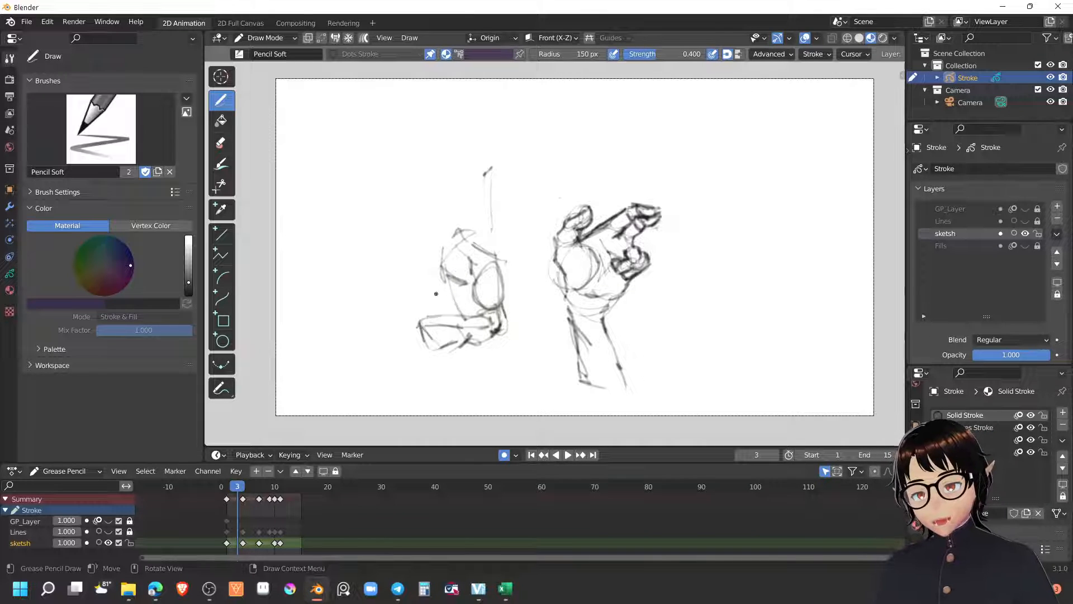
mouse_move(429, 297)
mouse_down()
mouse_move(469, 291)
mouse_move(489, 325)
mouse_up()
mouse_move(432, 279)
mouse_down()
mouse_move(426, 306)
mouse_move(480, 341)
mouse_move(483, 313)
mouse_up()
mouse_move(455, 258)
mouse_down()
mouse_move(479, 320)
mouse_move(421, 287)
mouse_up()
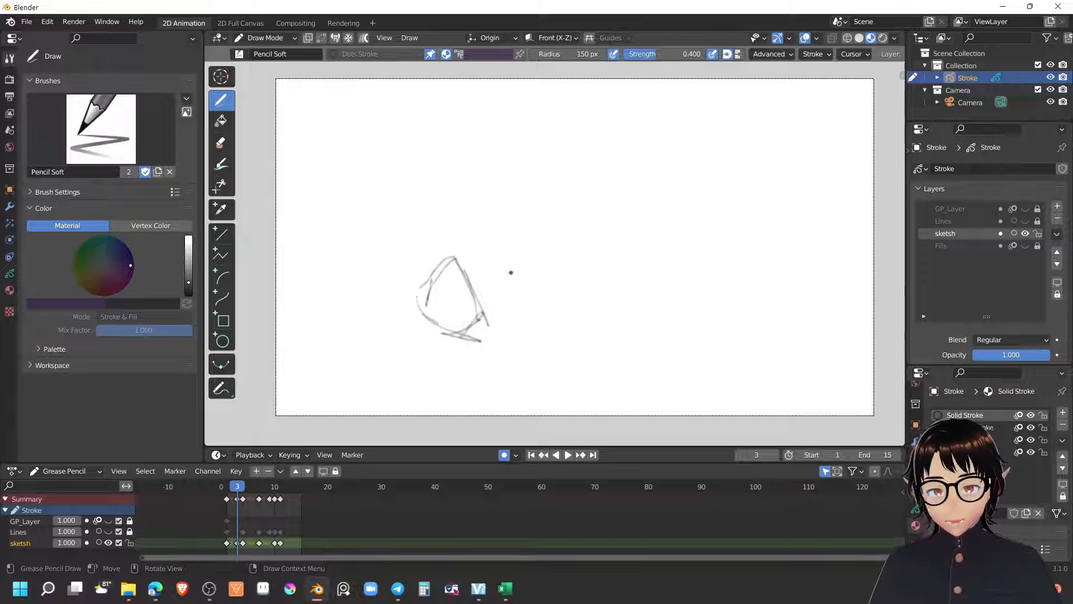
Step: Enable onion skinning for the sketsh layer and compare it in solid, wireframe, rendered and Material Preview shading, ending in Material Preview
click(1013, 234)
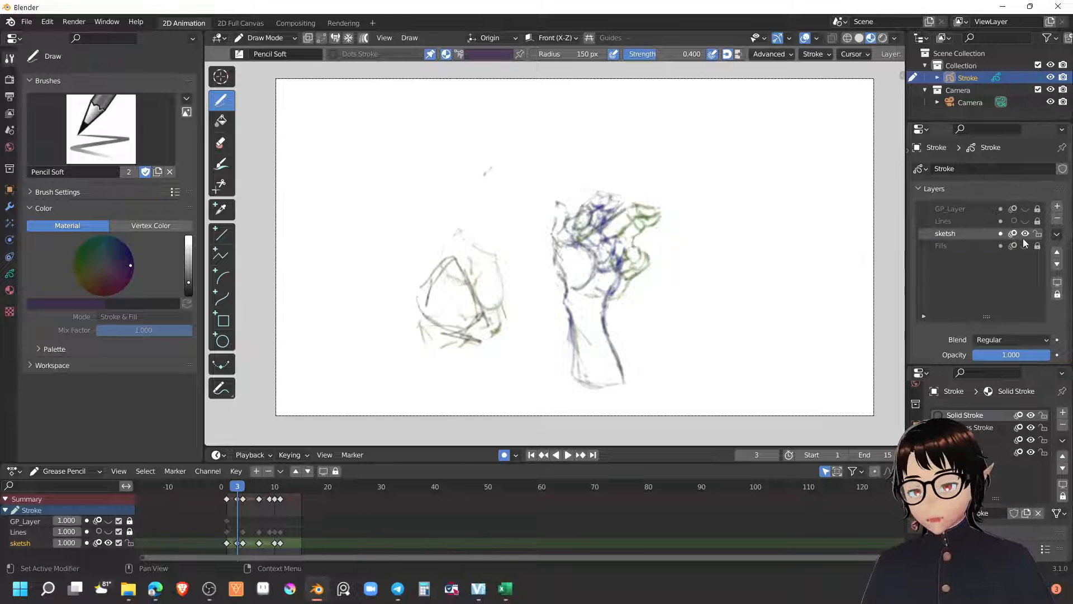
click(860, 41)
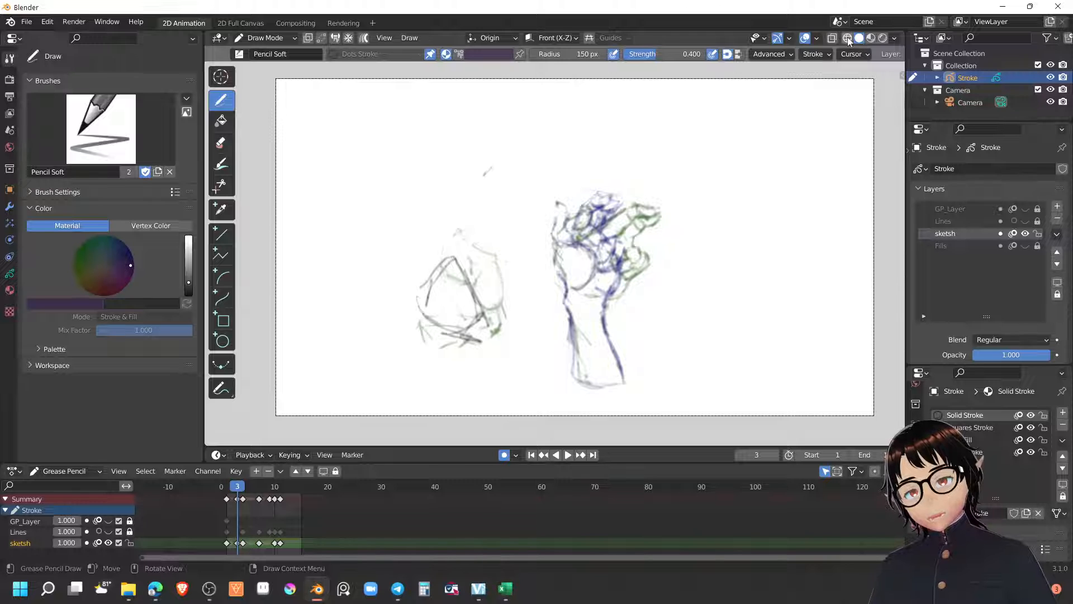
click(848, 39)
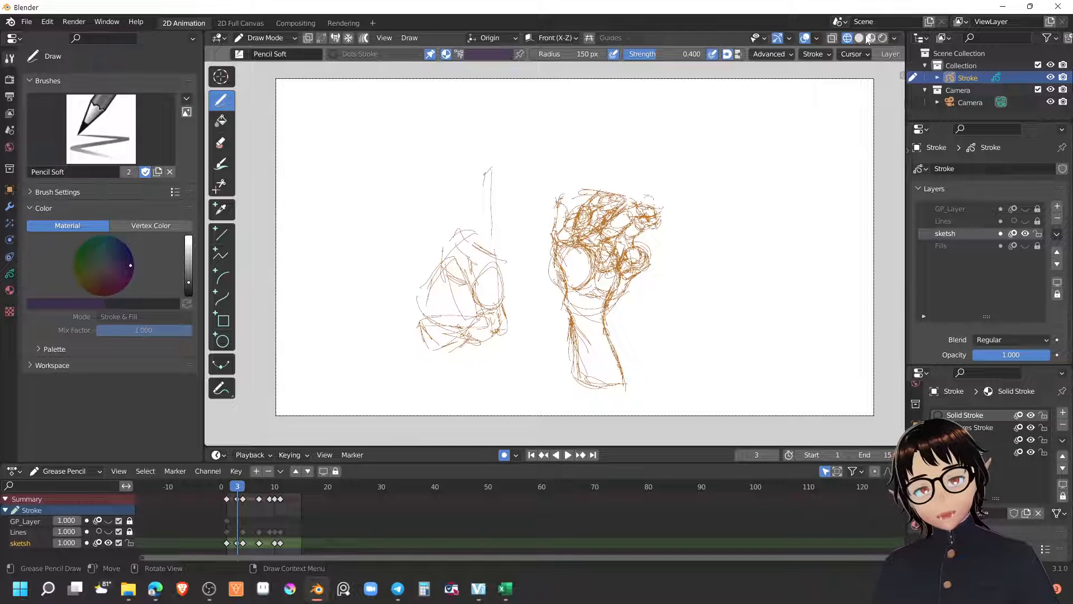
click(859, 38)
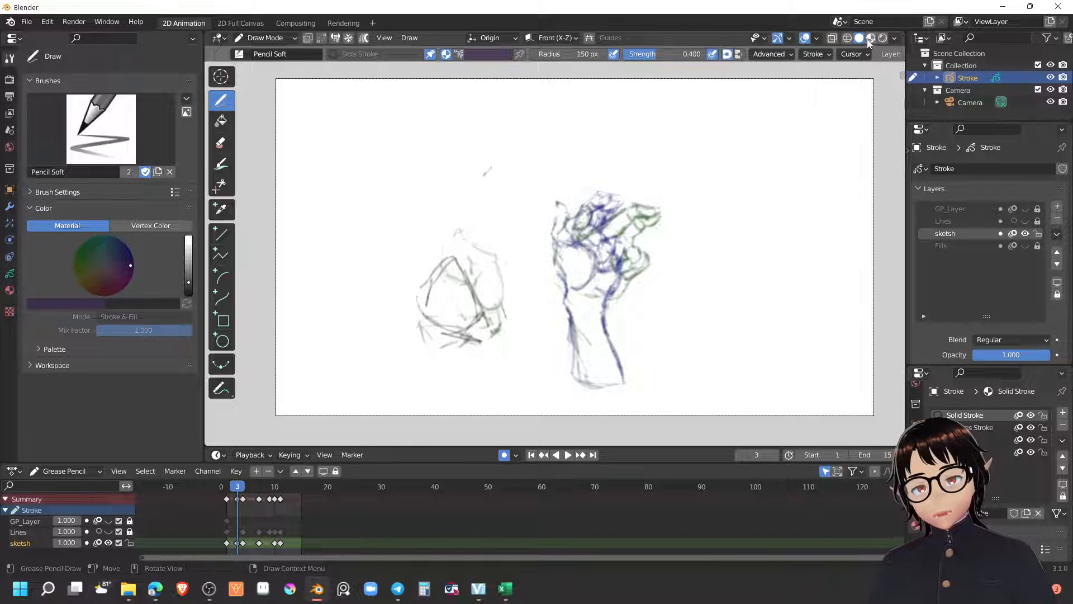
click(884, 38)
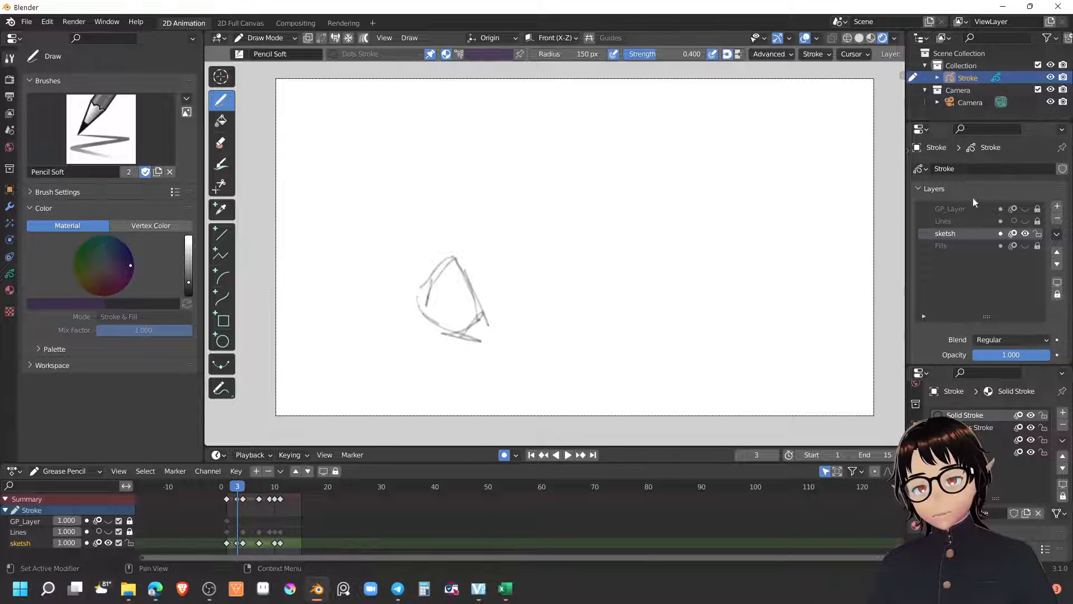
click(873, 39)
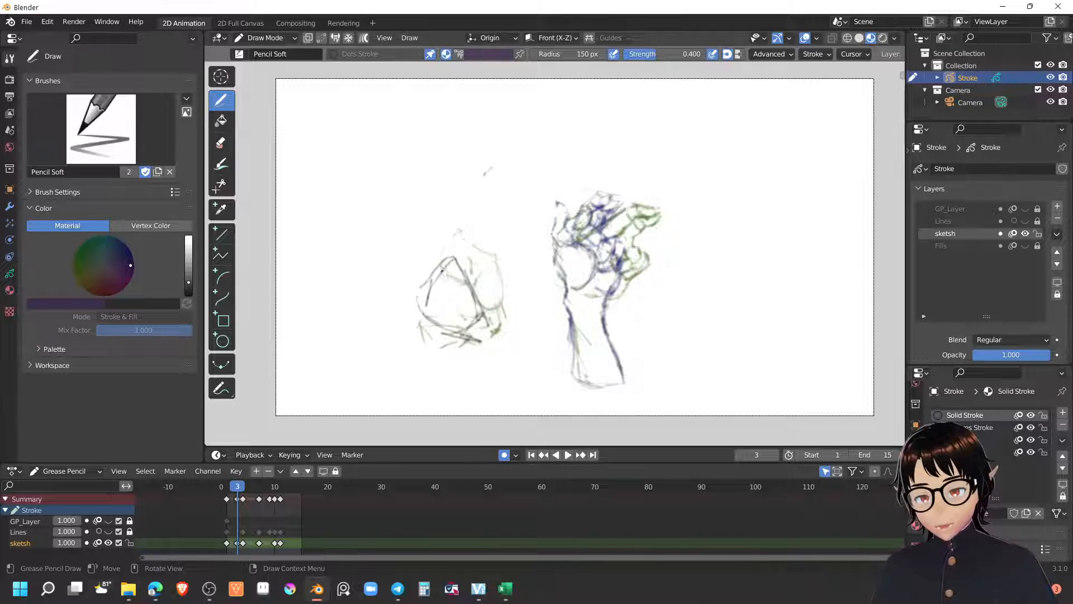
Step: Add rough inner and outer strokes to the frame 3 sketch over the onion skin, and turn off the sketsh layer's onion skinning
mouse_move(443, 272)
mouse_down()
mouse_move(466, 315)
mouse_move(472, 295)
mouse_up()
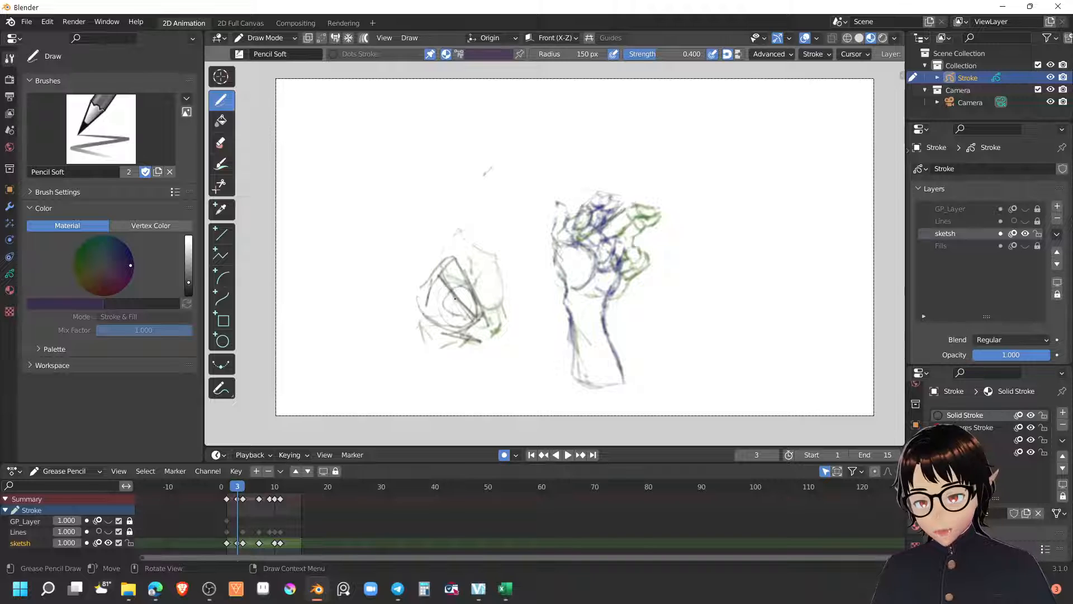
mouse_move(455, 298)
mouse_down()
mouse_move(442, 332)
mouse_move(483, 317)
mouse_move(439, 336)
mouse_move(457, 273)
mouse_up()
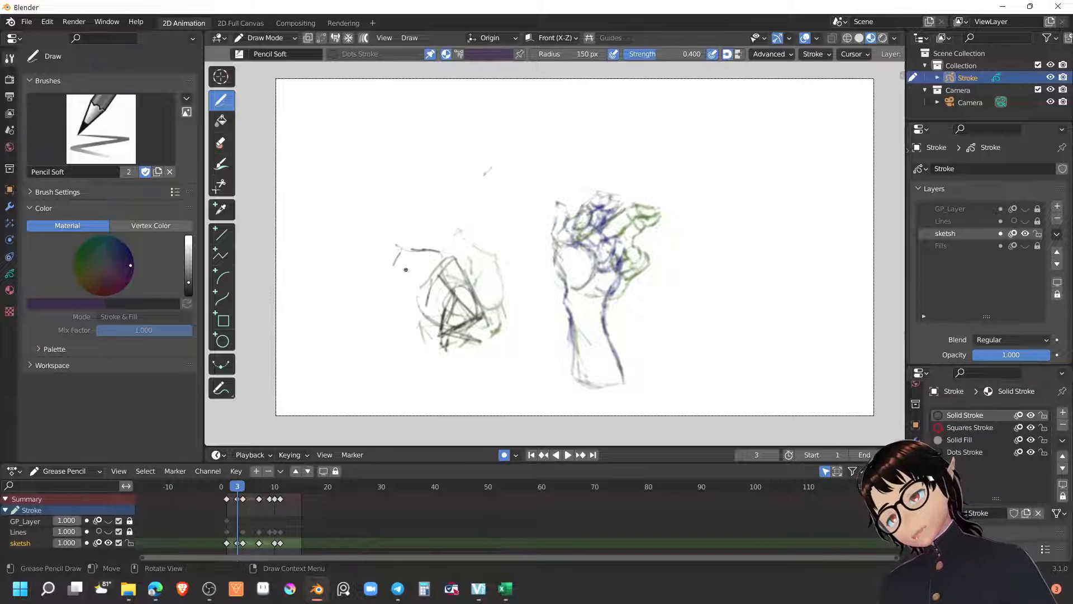
mouse_move(440, 252)
mouse_down()
mouse_move(397, 261)
mouse_move(393, 273)
mouse_move(428, 272)
mouse_move(418, 313)
mouse_move(464, 310)
mouse_up()
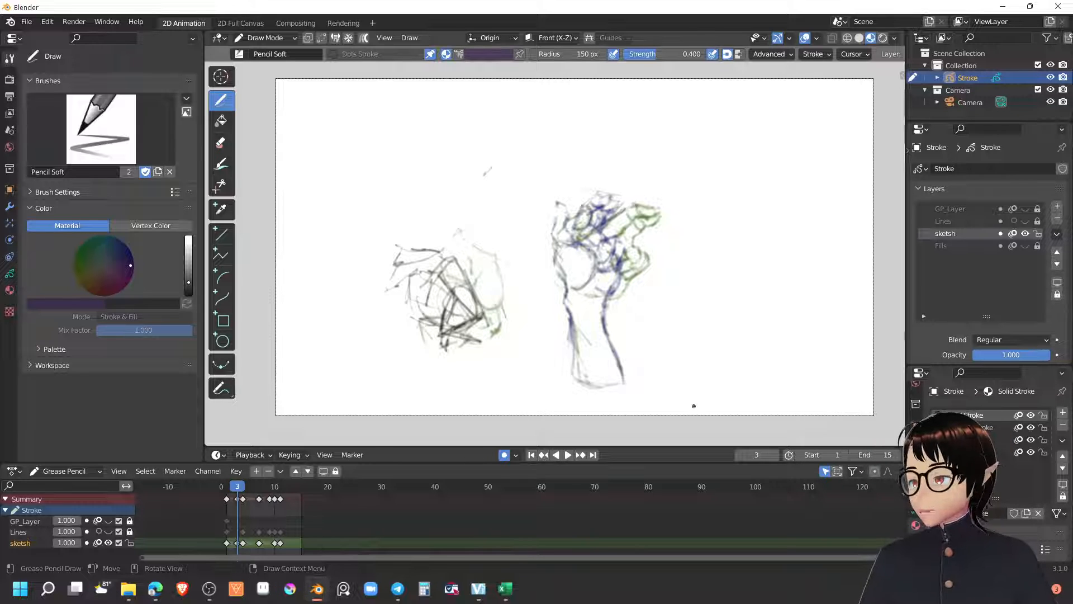
click(1013, 234)
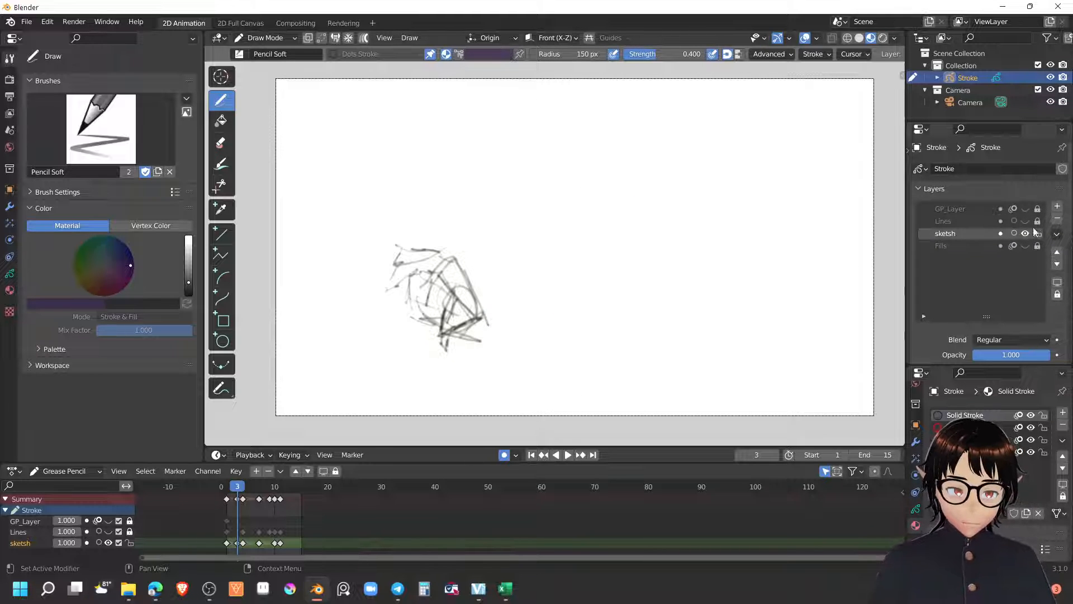
Step: Make the Lines layer active, isolate it from all other layers, and go to frame 1
click(1025, 222)
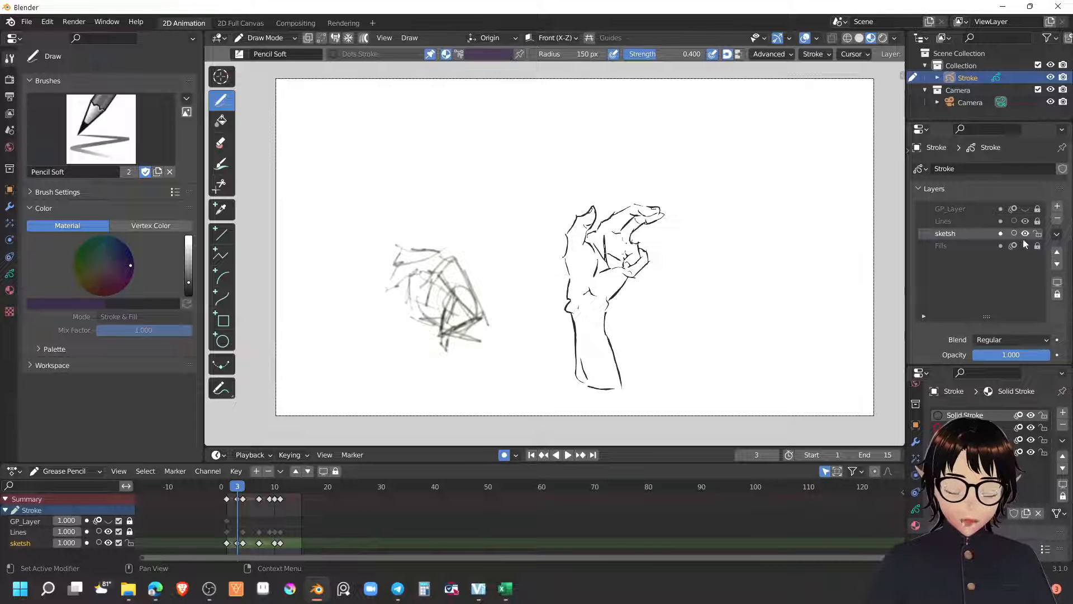
click(986, 222)
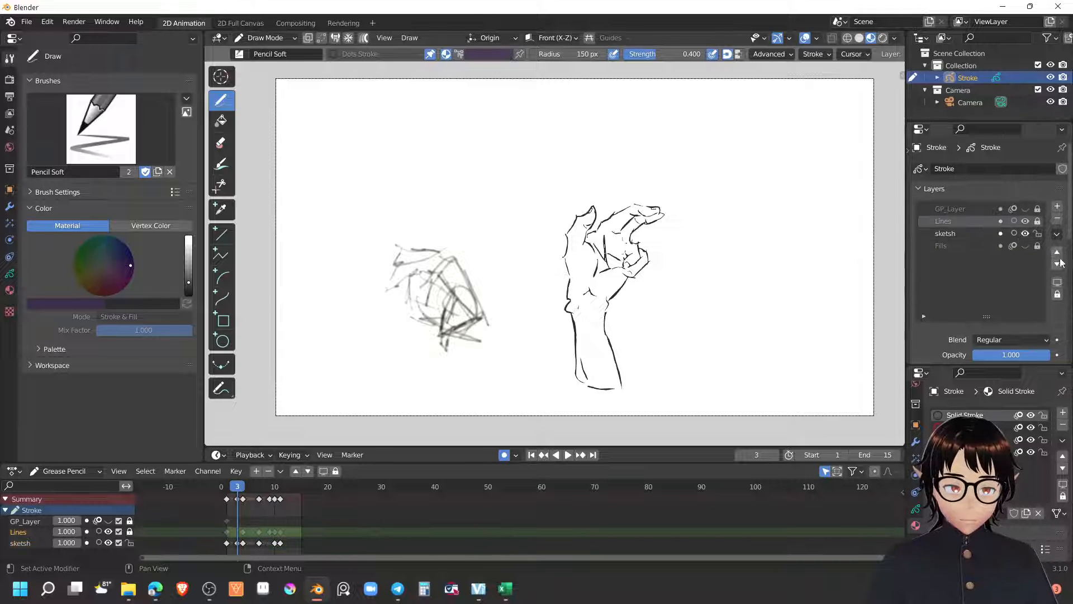
click(1057, 283)
click(1057, 283)
click(1057, 283)
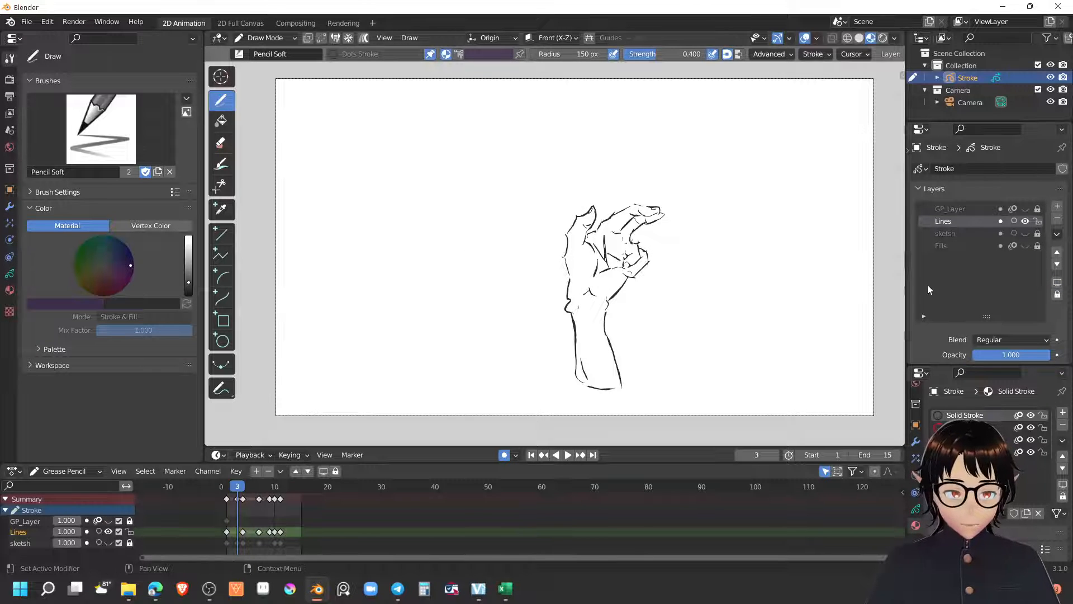
click(533, 454)
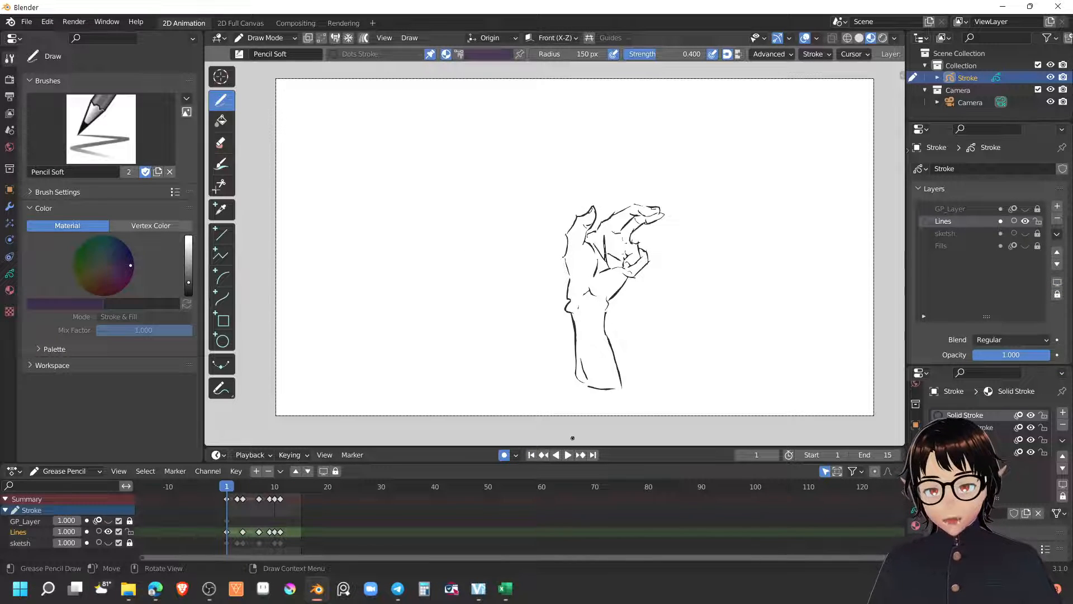
Step: Show the sketsh layer at 0.589 opacity as a faint guide, and make the Lines layer active
click(1014, 233)
click(1013, 233)
click(1025, 233)
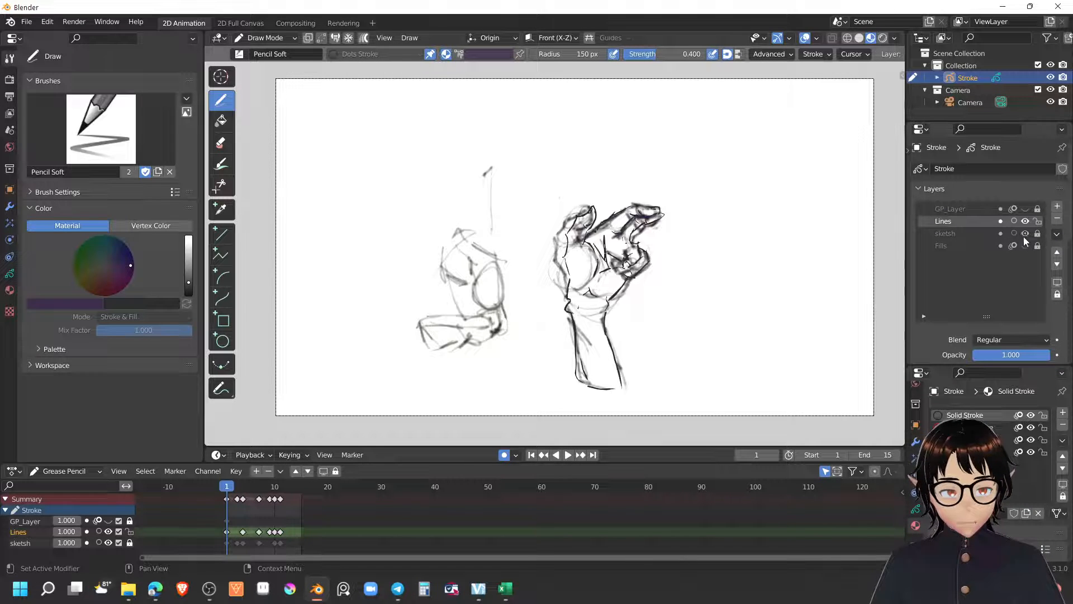
drag(1047, 355, 1022, 354)
key(ctrl+z)
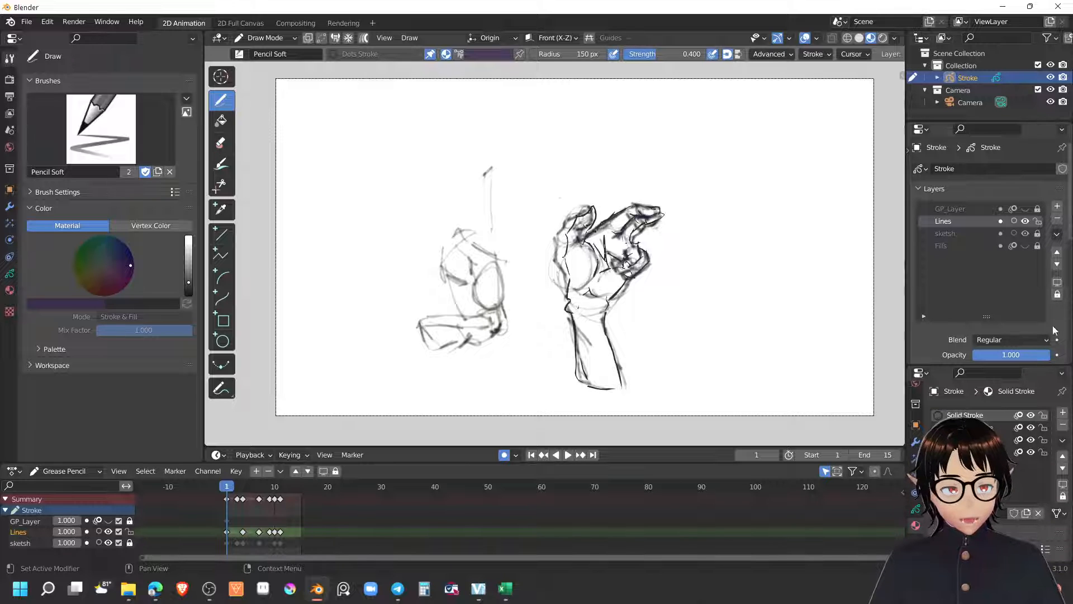
click(990, 233)
mouse_move(1041, 354)
mouse_down()
mouse_move(989, 356)
mouse_move(1018, 356)
mouse_up()
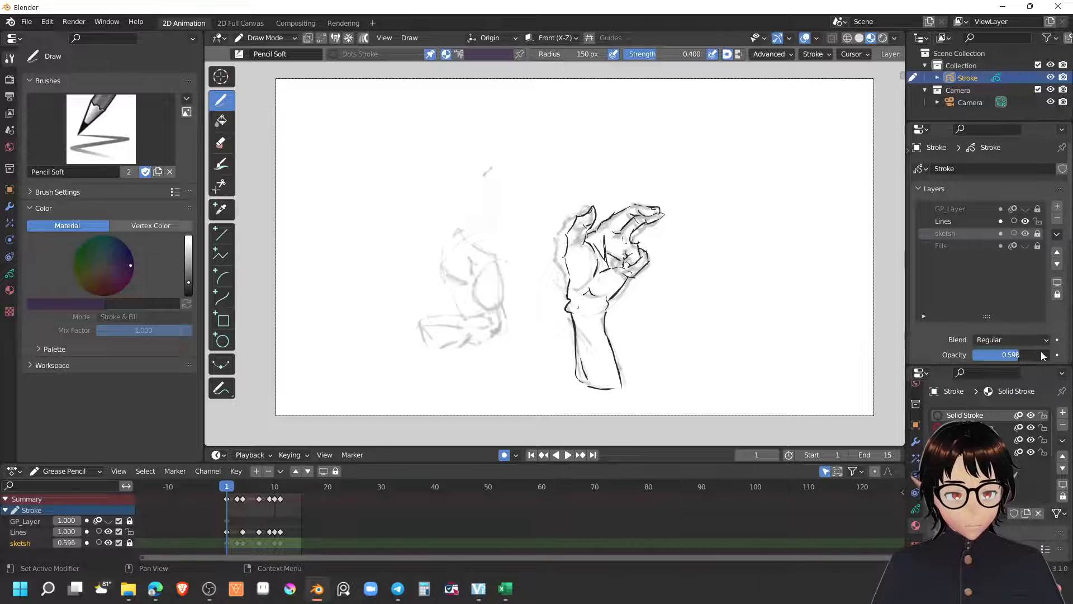
click(981, 223)
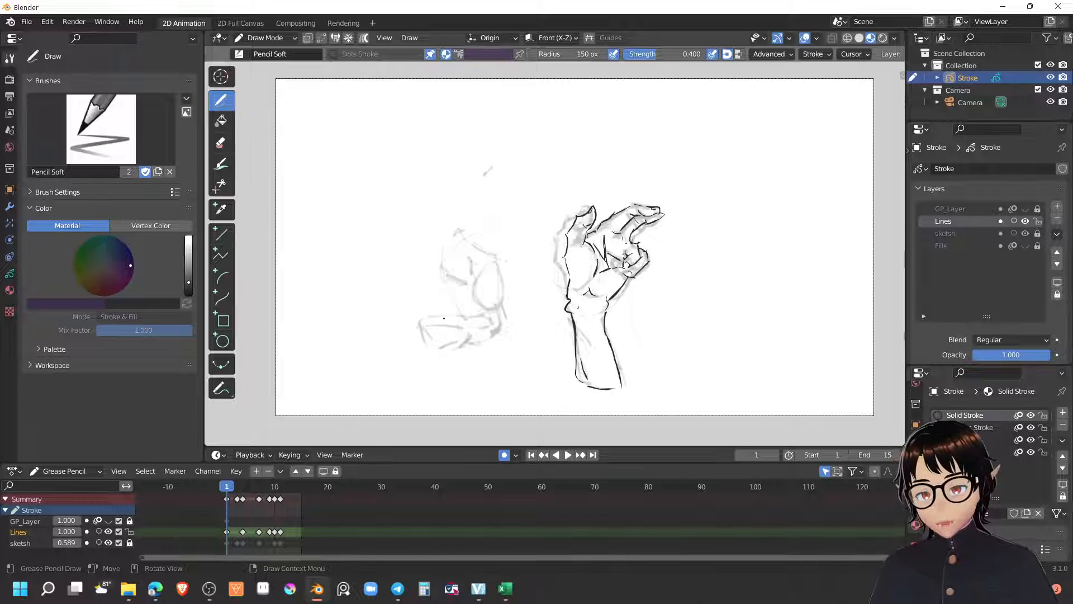
Step: Try a Pencil Soft oval on the Lines layer around the base of the faint sketch, and undo it
mouse_move(421, 323)
mouse_down()
mouse_move(444, 319)
mouse_move(442, 347)
mouse_up()
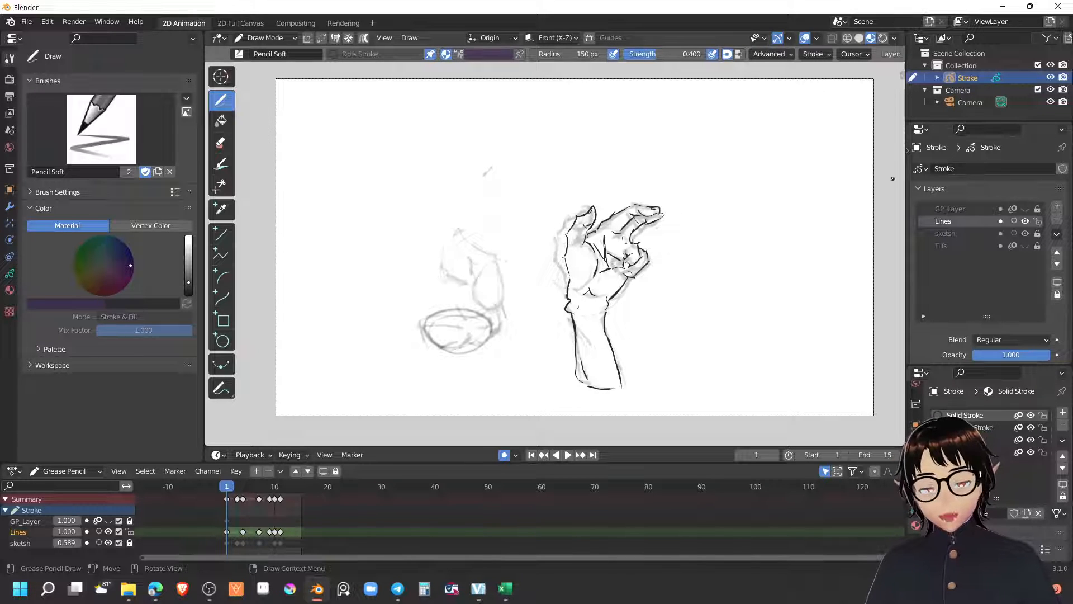
key(ctrl+z)
key(ctrl+z)
Step: Try the Ink Pen brush with a few zigzag strokes over the faint sketch, and undo them
click(112, 140)
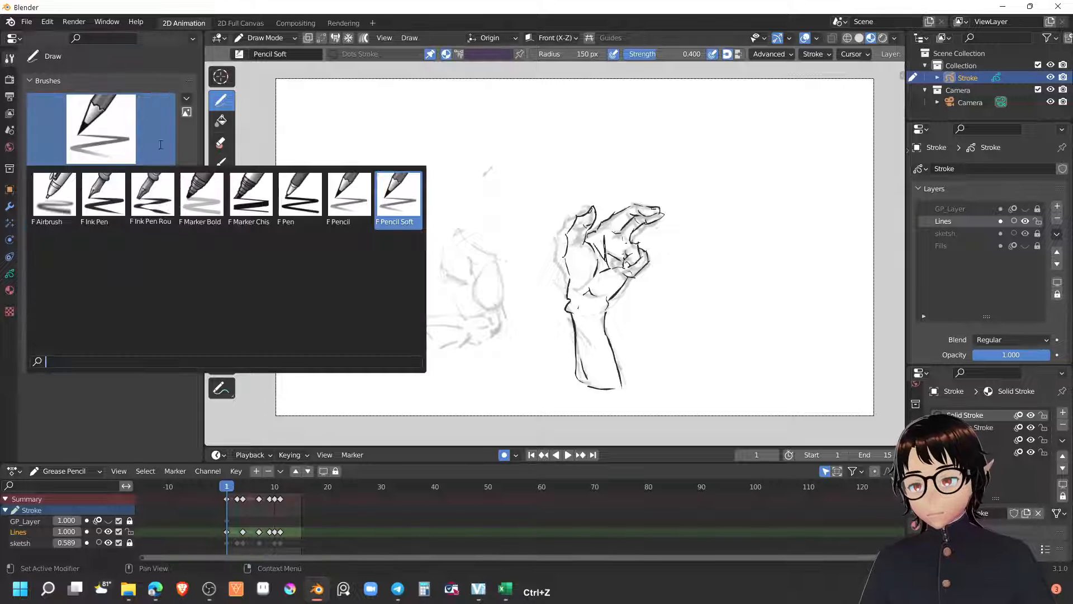
click(105, 201)
drag(413, 249, 439, 312)
drag(424, 250, 474, 312)
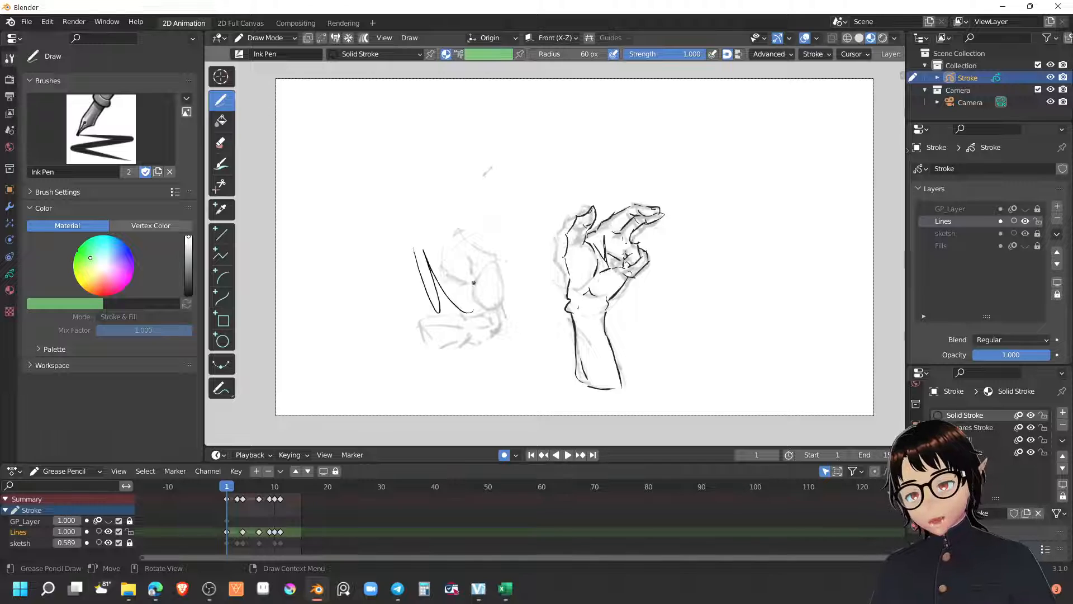
key(ctrl+z)
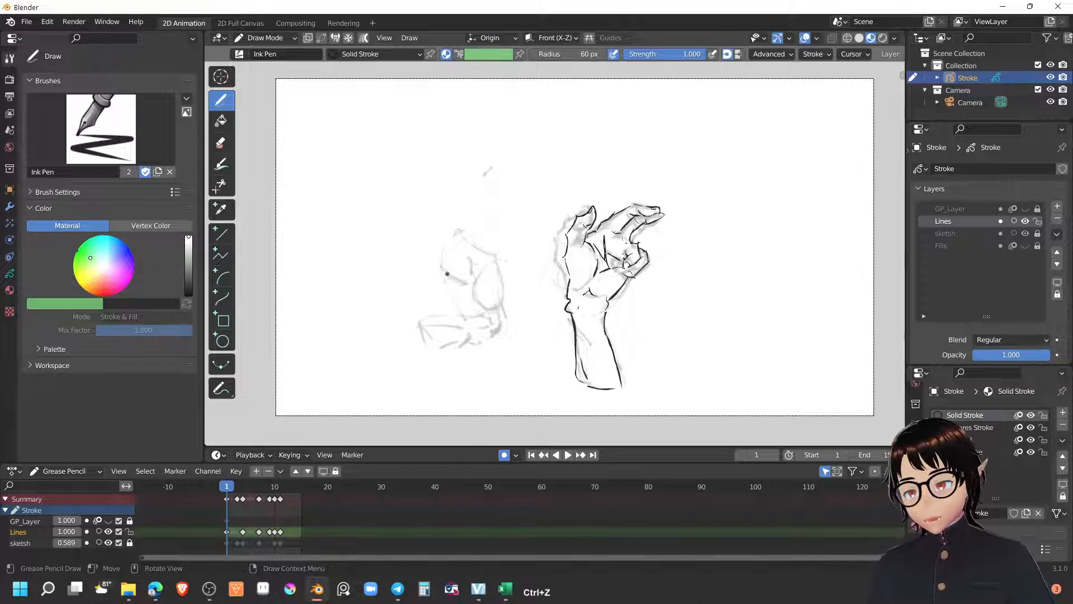
Step: Switch the brush to Ink Pen Rough for inking on the Lines layer
click(101, 128)
click(156, 192)
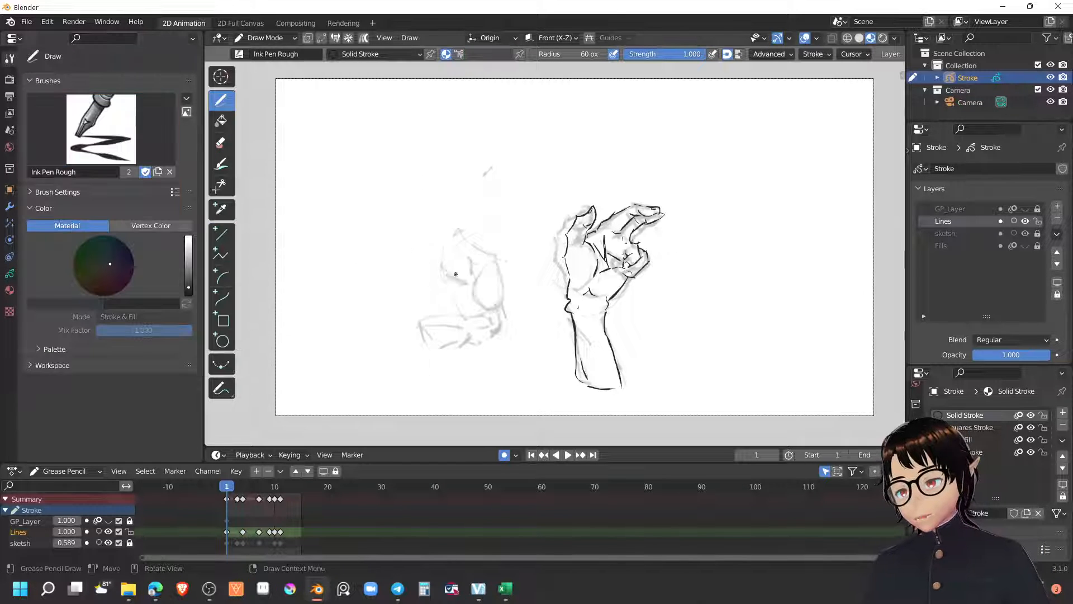
Step: Try a few Ink Pen Rough strokes with the Solid Stroke material around the faint sketch, and undo them
drag(431, 235, 435, 255)
drag(445, 231, 454, 268)
key(ctrl+z)
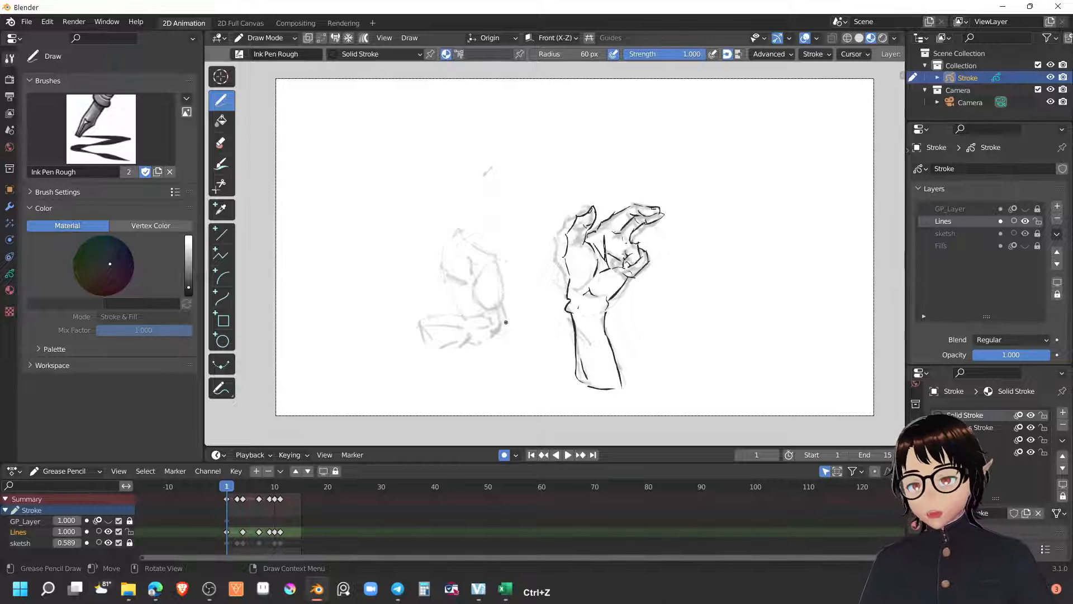
mouse_move(524, 209)
mouse_down()
mouse_move(522, 263)
mouse_move(570, 197)
mouse_up()
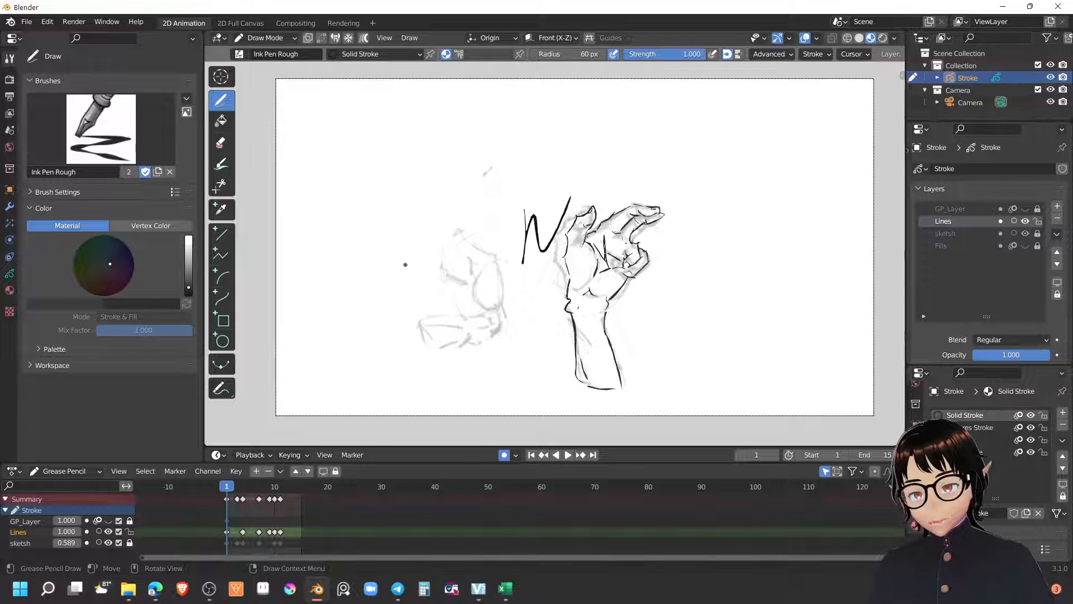
key(ctrl+z)
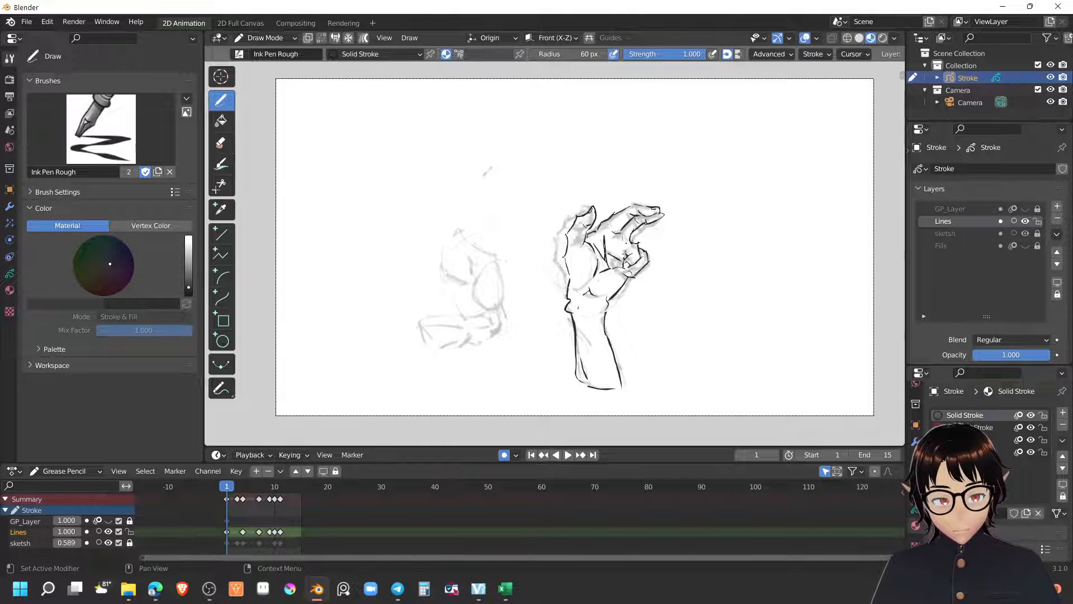
Step: Switch the material to Dots Stroke, and try zigzag strokes above the faint sketch, undoing them
click(973, 452)
mouse_move(500, 141)
mouse_down()
mouse_move(507, 237)
mouse_move(551, 238)
mouse_up()
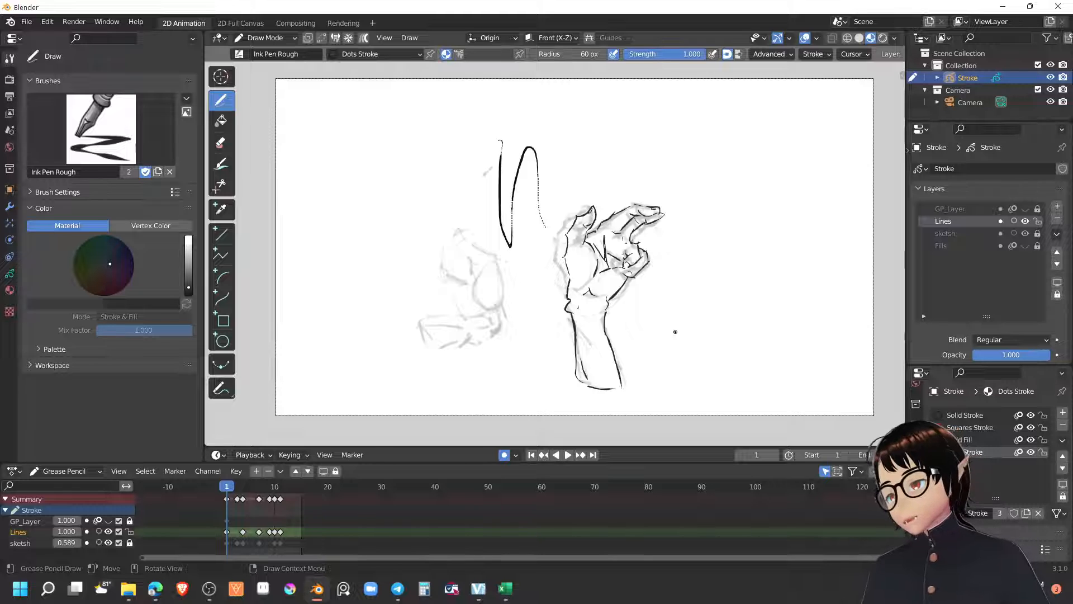
key(ctrl+z)
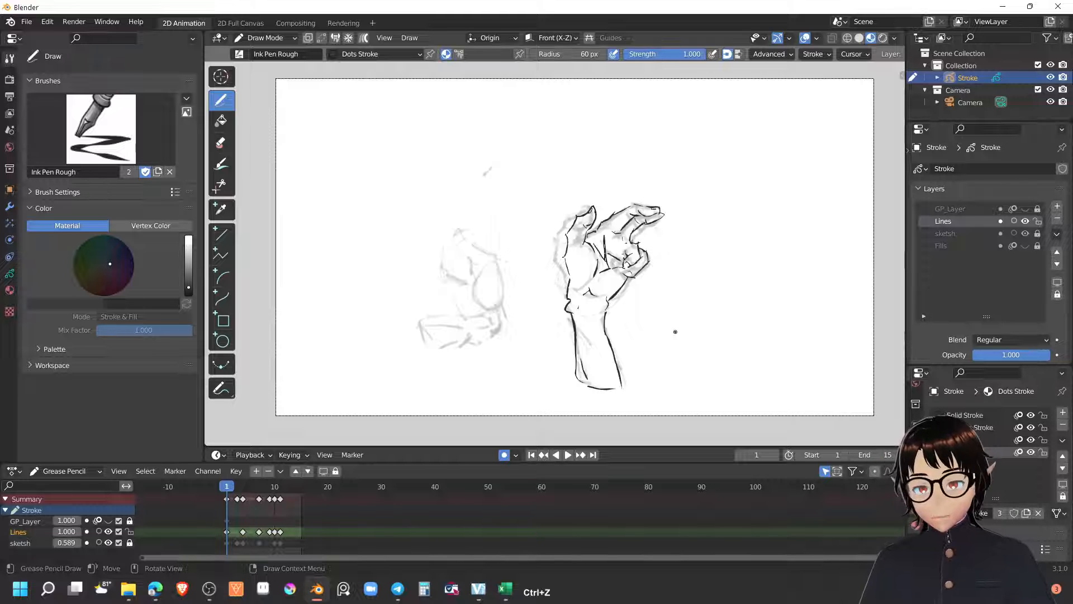
mouse_move(513, 156)
mouse_down()
mouse_move(521, 254)
mouse_move(540, 283)
mouse_up()
key(ctrl+z)
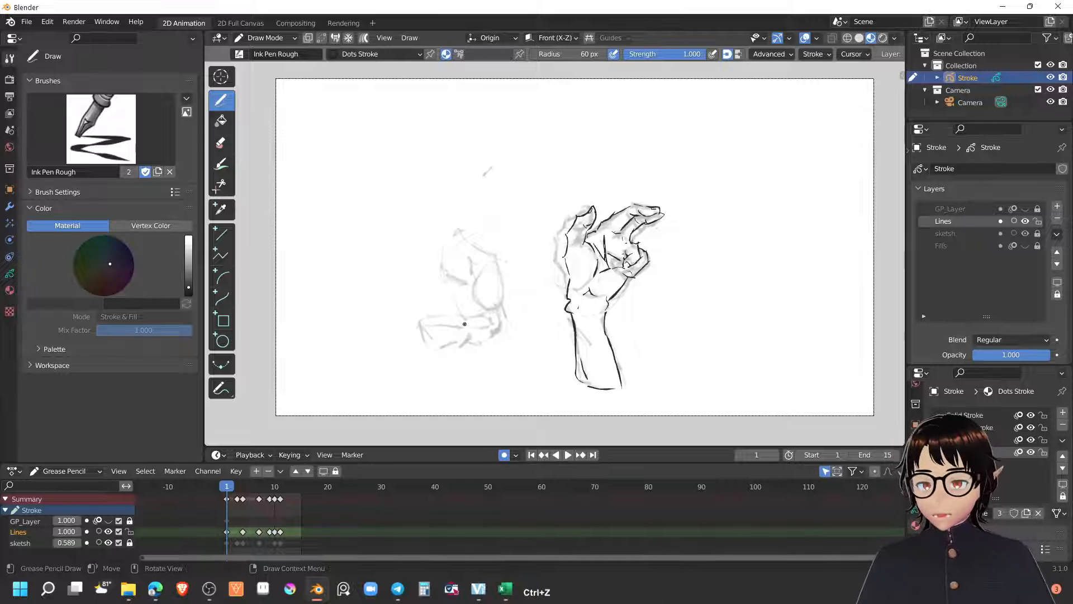
Step: Draw a tree-trunk bark texture from long, closely spaced vertical Dots Stroke lines in the empty area beside the hand
drag(763, 244, 771, 380)
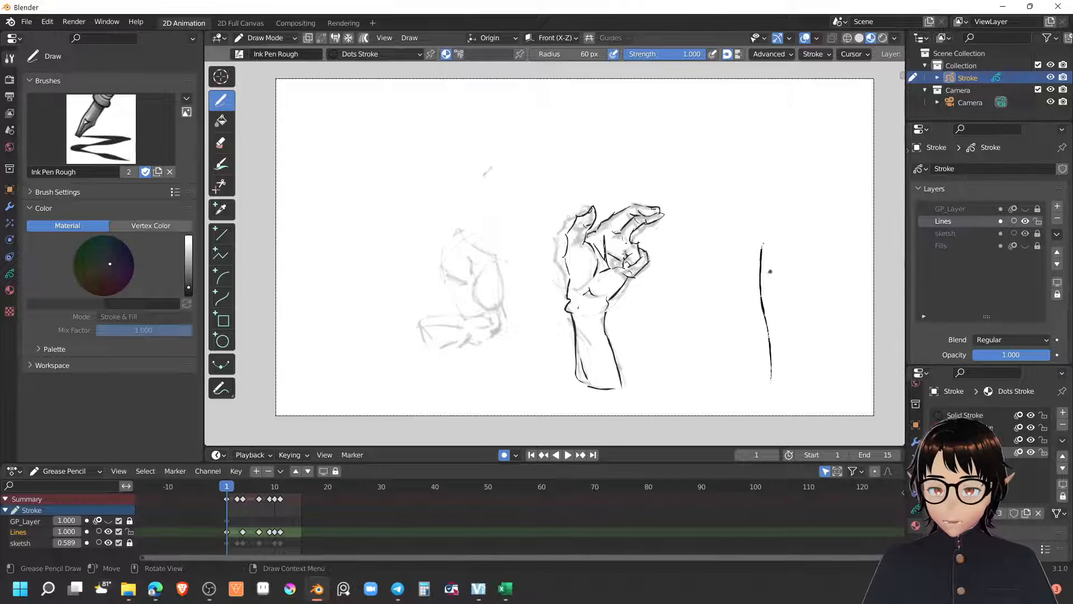
drag(771, 272, 774, 335)
drag(767, 240, 779, 337)
drag(785, 267, 786, 374)
drag(783, 226, 800, 384)
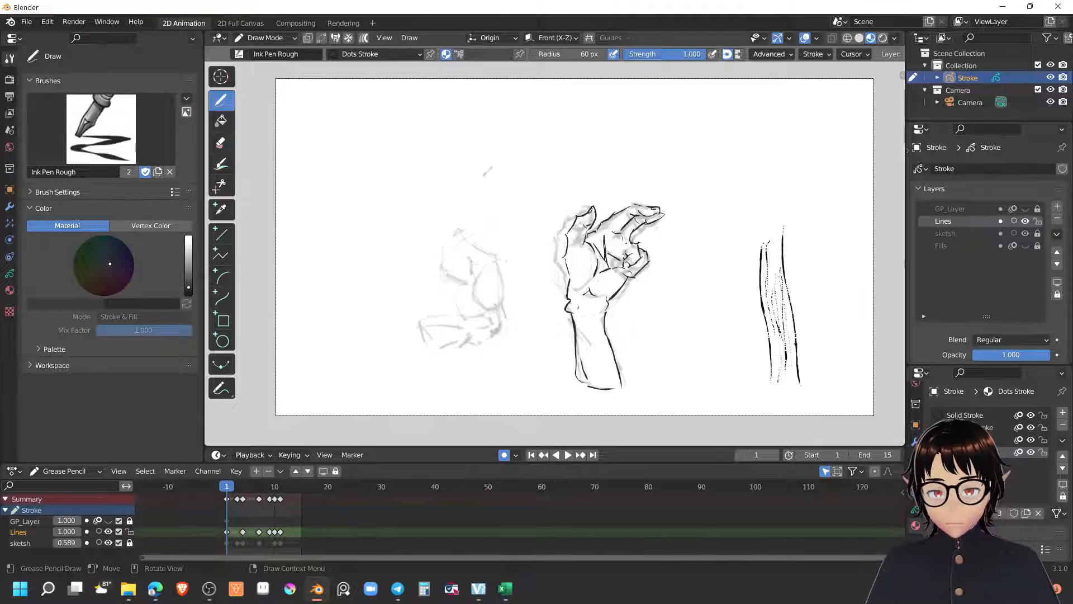
drag(781, 214, 776, 274)
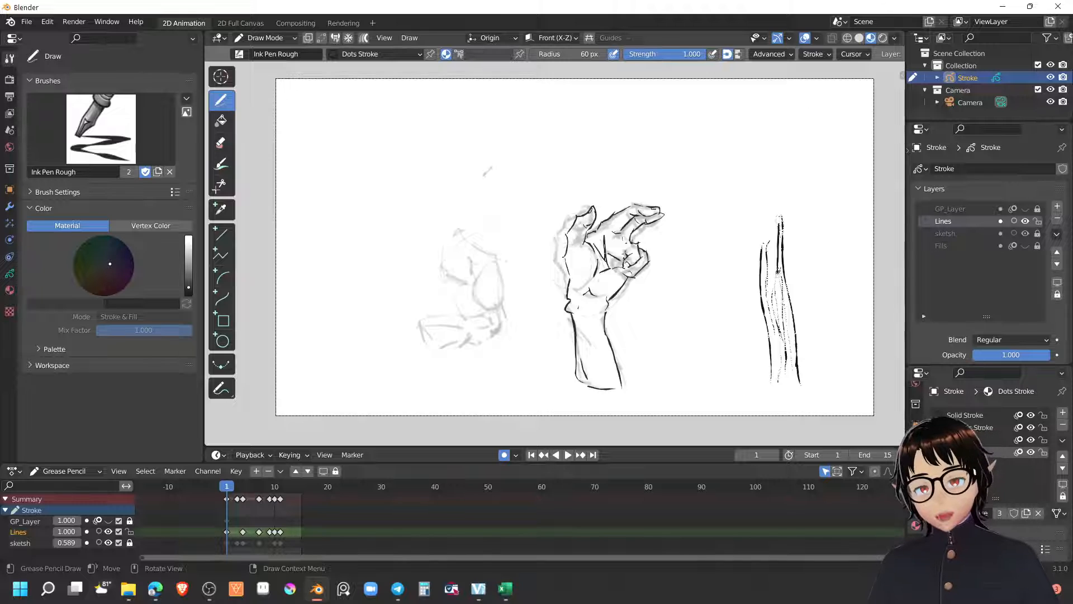
drag(771, 213, 771, 270)
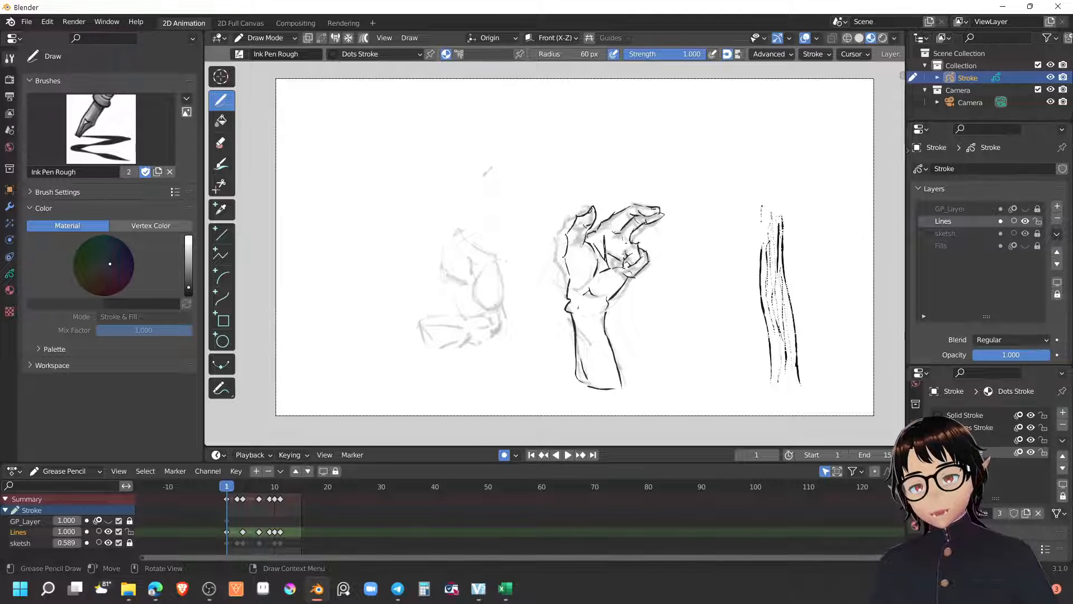
drag(762, 218, 781, 375)
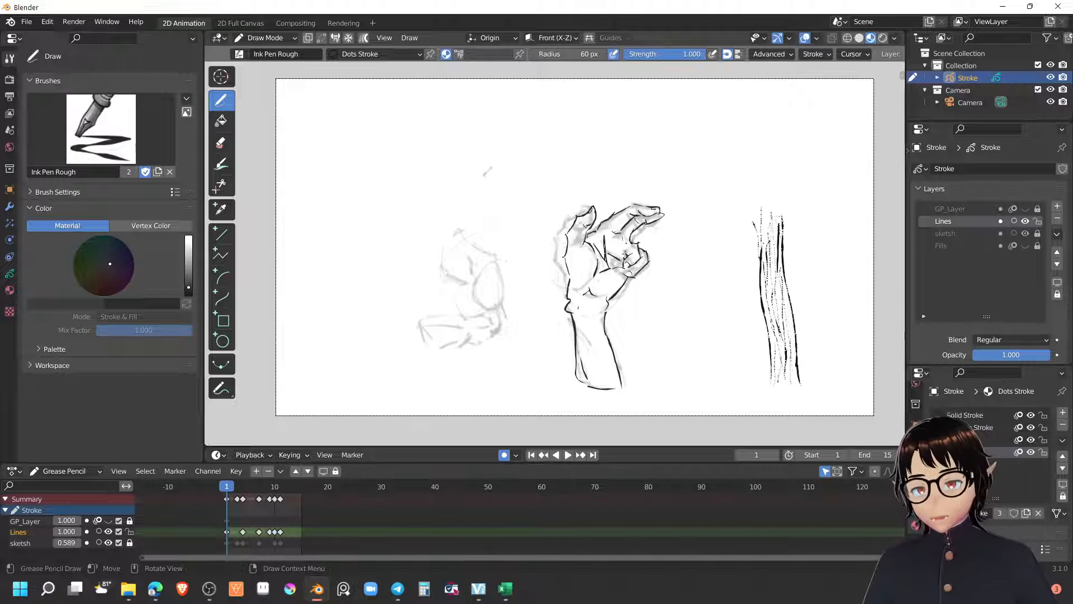
mouse_move(739, 189)
mouse_down()
mouse_move(763, 263)
mouse_move(770, 244)
mouse_up()
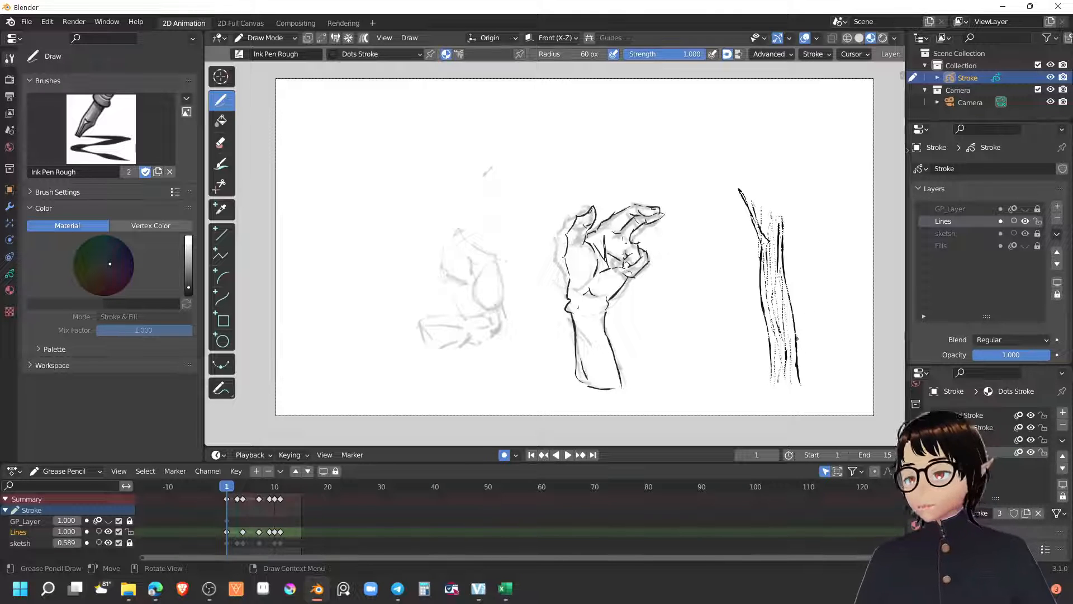
Step: Clear the bark texture by undoing and erasing its strokes, and show the Erase tool before returning to Draw
key(ctrl+z)
key(ctrl+z)
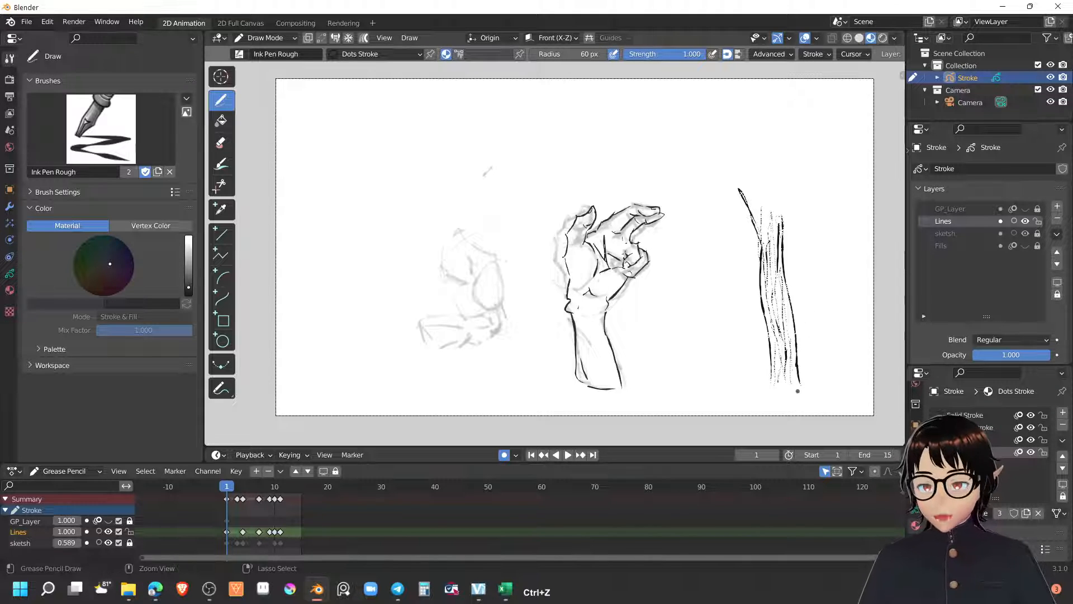
key(ctrl+z)
key(ctrl+z)
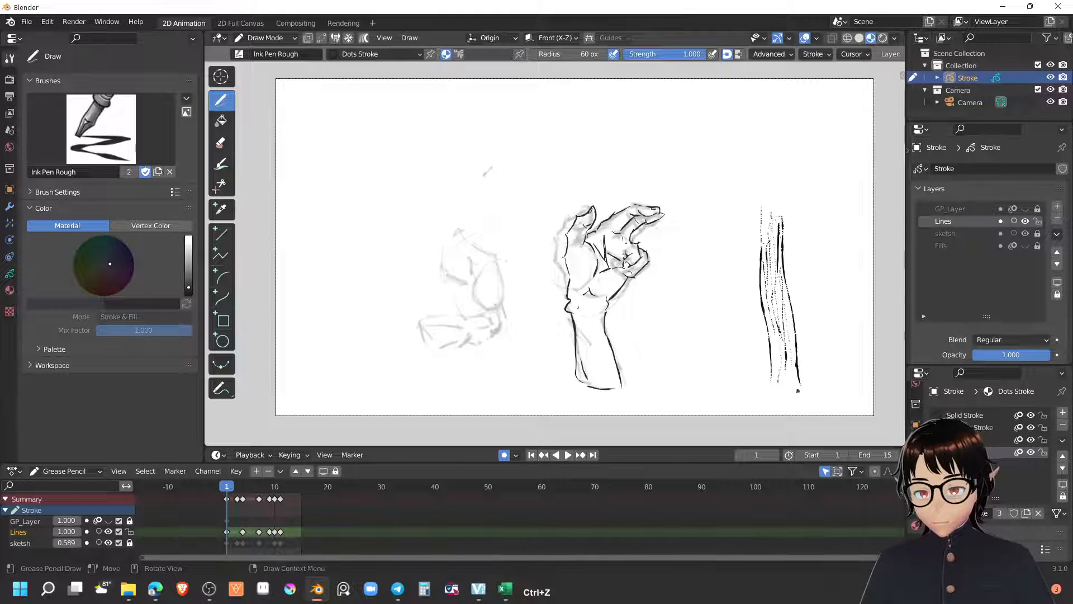
drag(781, 268, 784, 335)
mouse_move(783, 240)
mouse_down()
mouse_move(787, 306)
mouse_move(771, 251)
mouse_move(774, 369)
mouse_move(797, 347)
mouse_move(787, 330)
mouse_up()
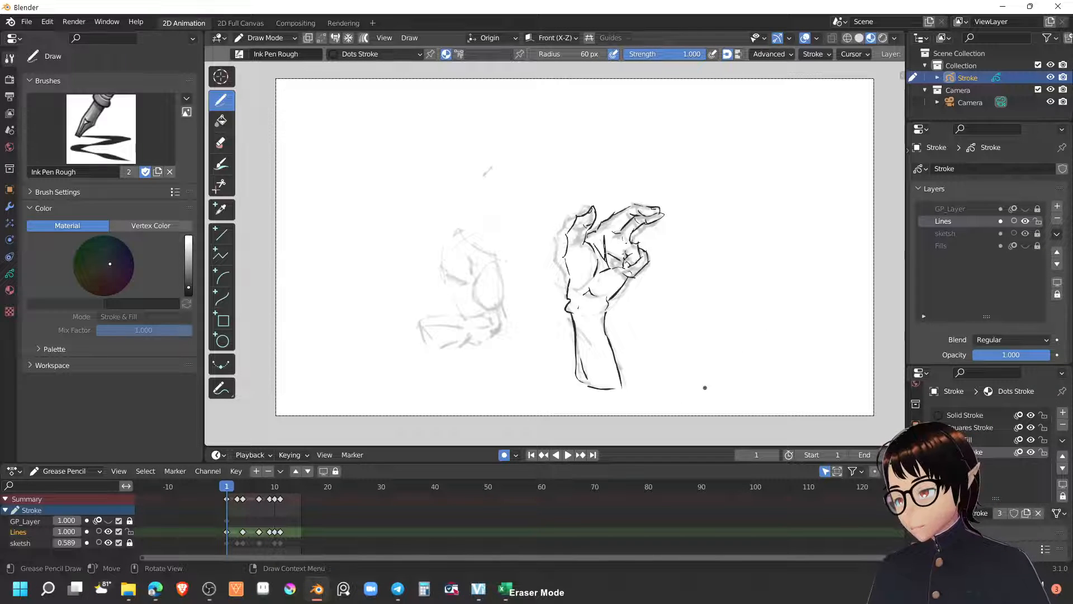
click(222, 144)
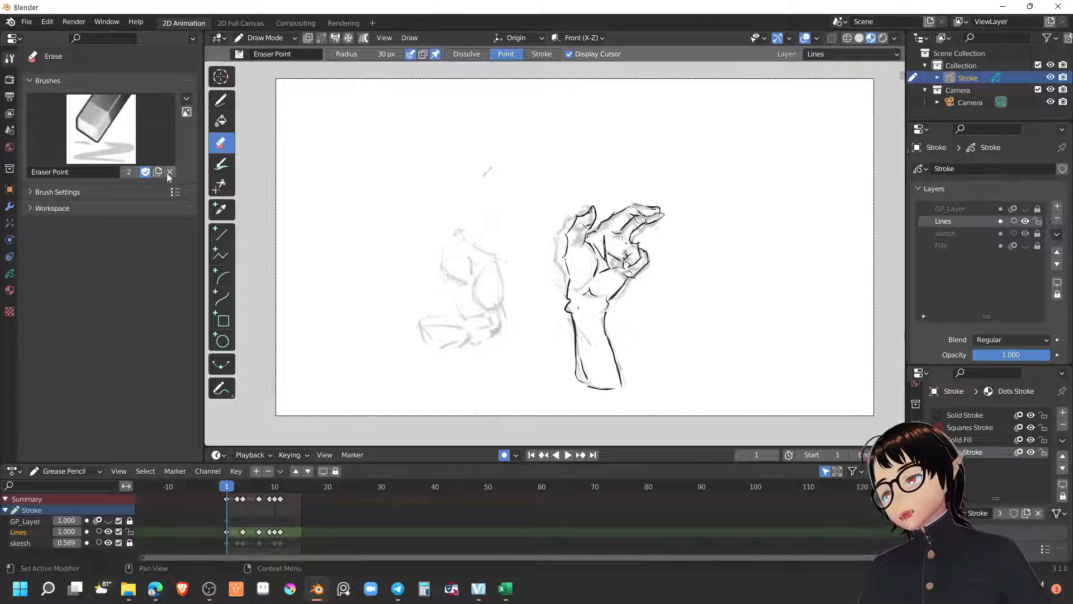
click(220, 103)
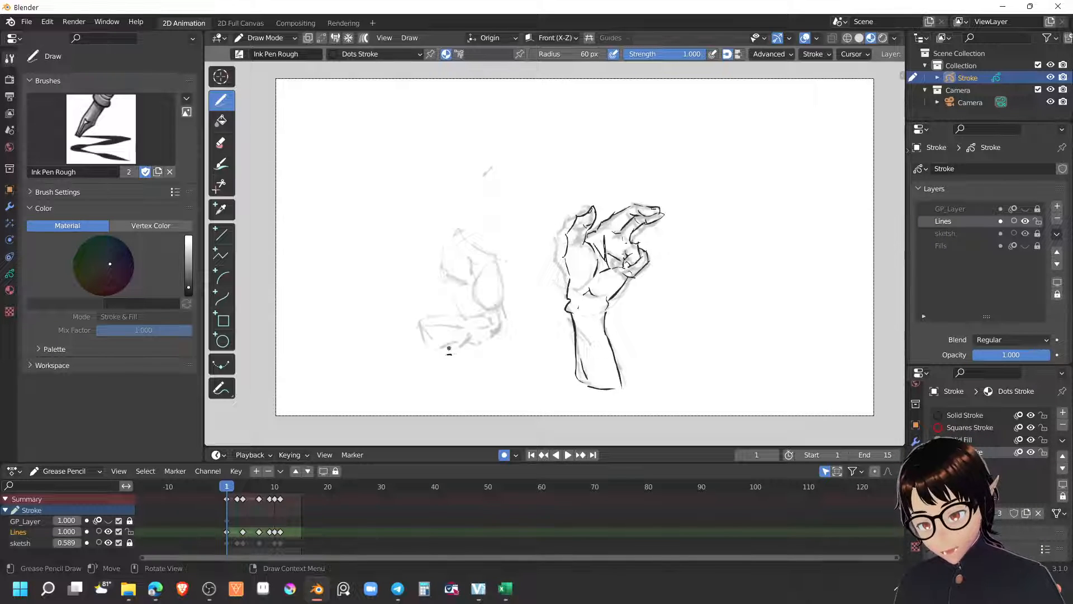
Step: Ink the base of the faint sketch on frame 1 with Dots Stroke, adding its outline and inner creases
mouse_move(448, 354)
mouse_down()
mouse_move(471, 320)
mouse_move(495, 335)
mouse_move(480, 343)
mouse_up()
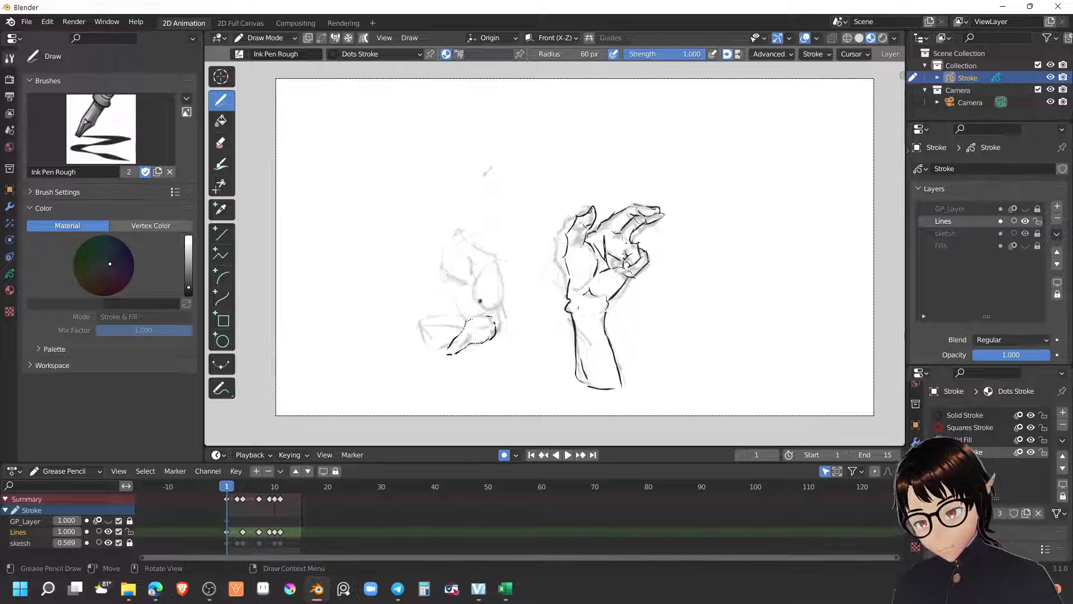
mouse_move(494, 318)
mouse_down()
mouse_move(496, 338)
mouse_move(447, 317)
mouse_move(423, 333)
mouse_move(448, 354)
mouse_up()
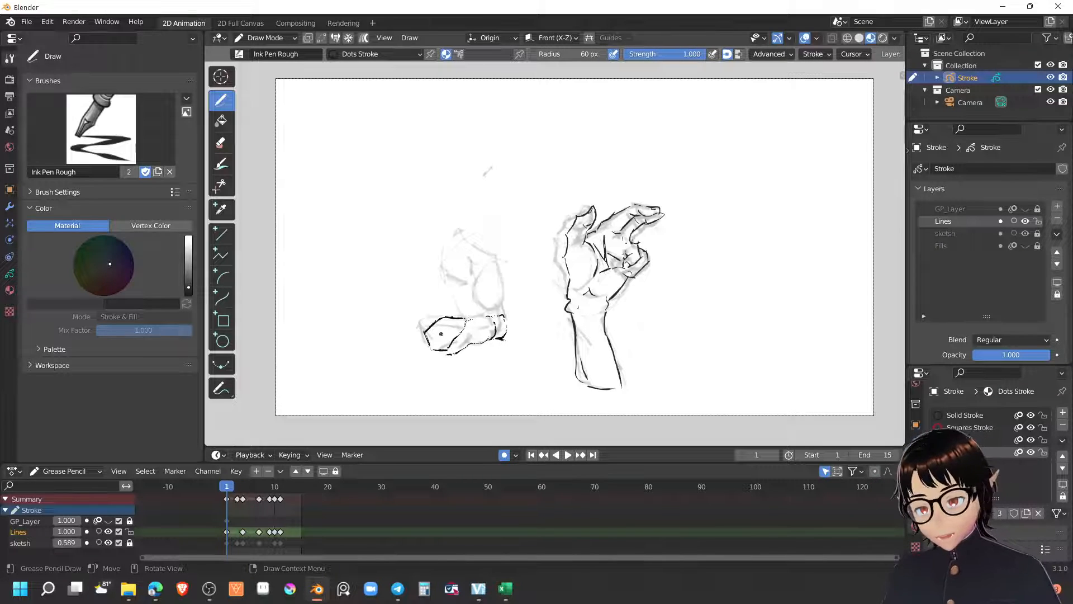
drag(439, 334, 441, 342)
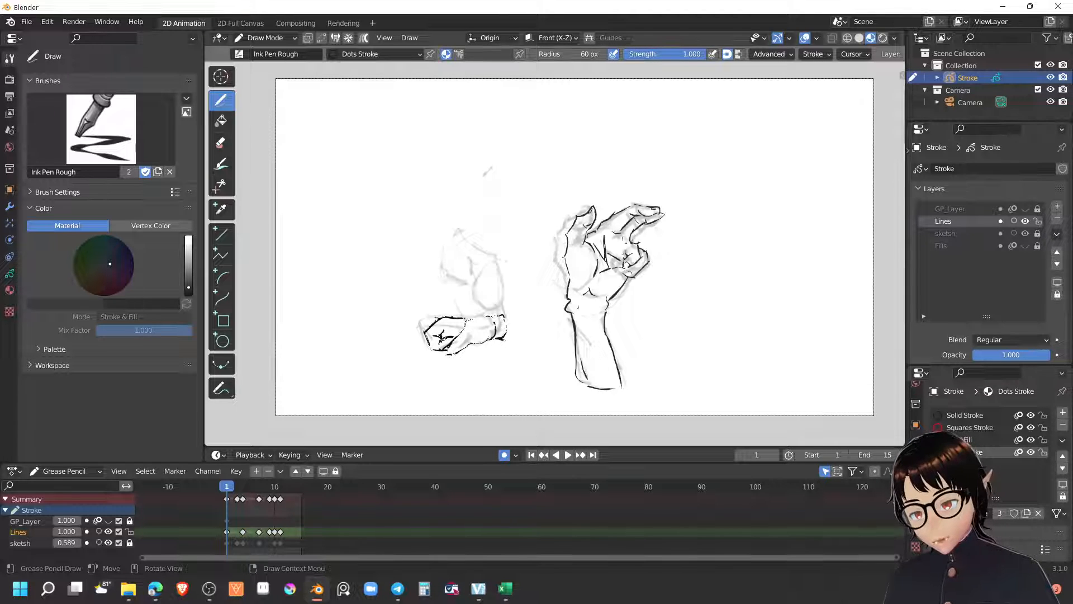
drag(432, 318, 422, 335)
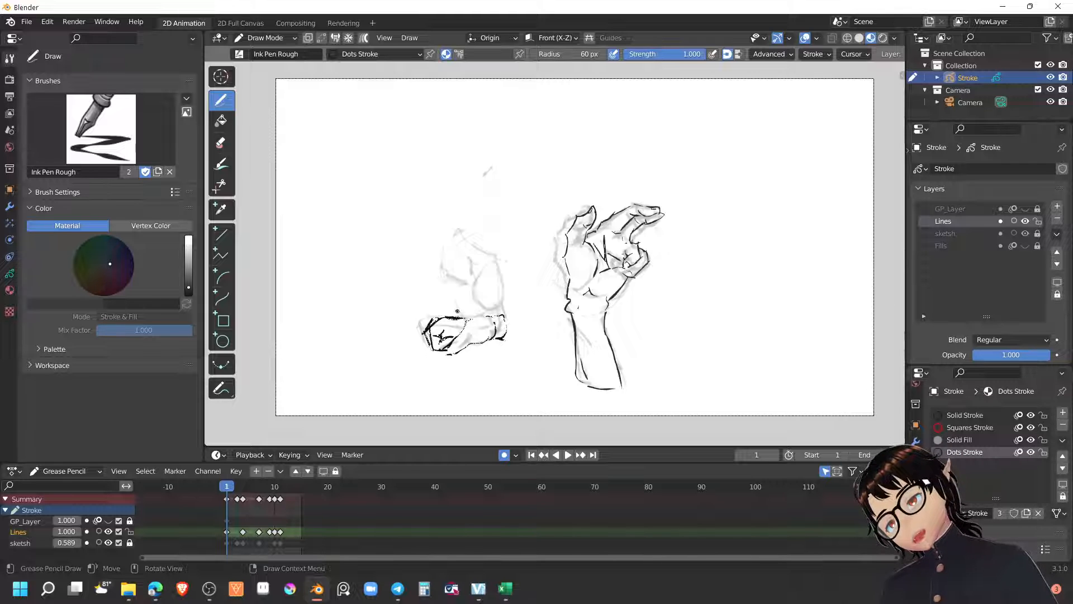
Step: Erase the upper edge of the inked base shape and redraw it along the faint sketch
key(ctrl)
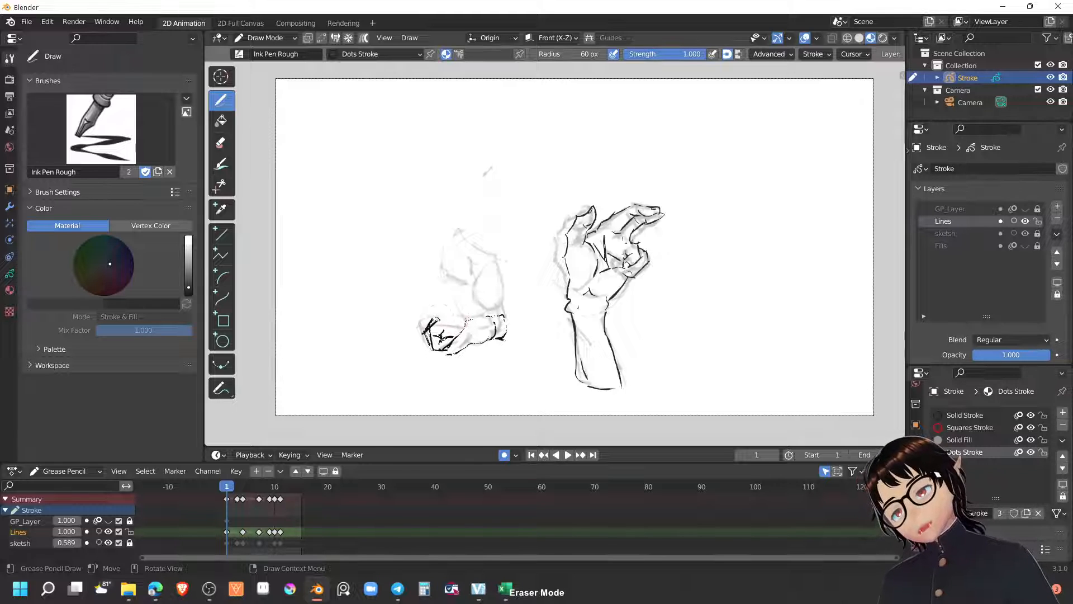
drag(441, 316, 469, 316)
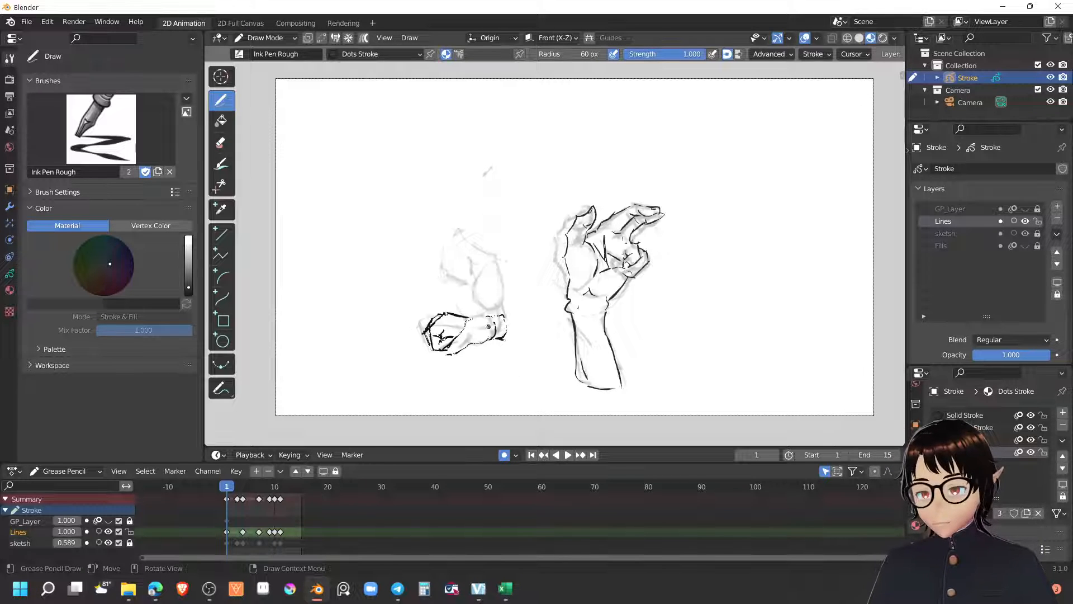
drag(485, 313, 506, 337)
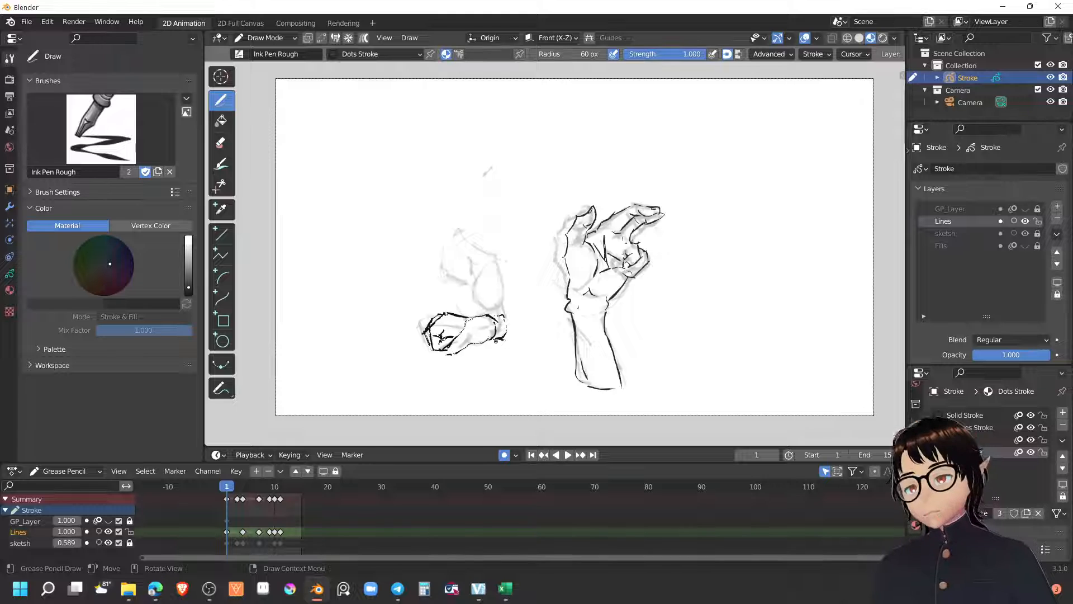
key(e)
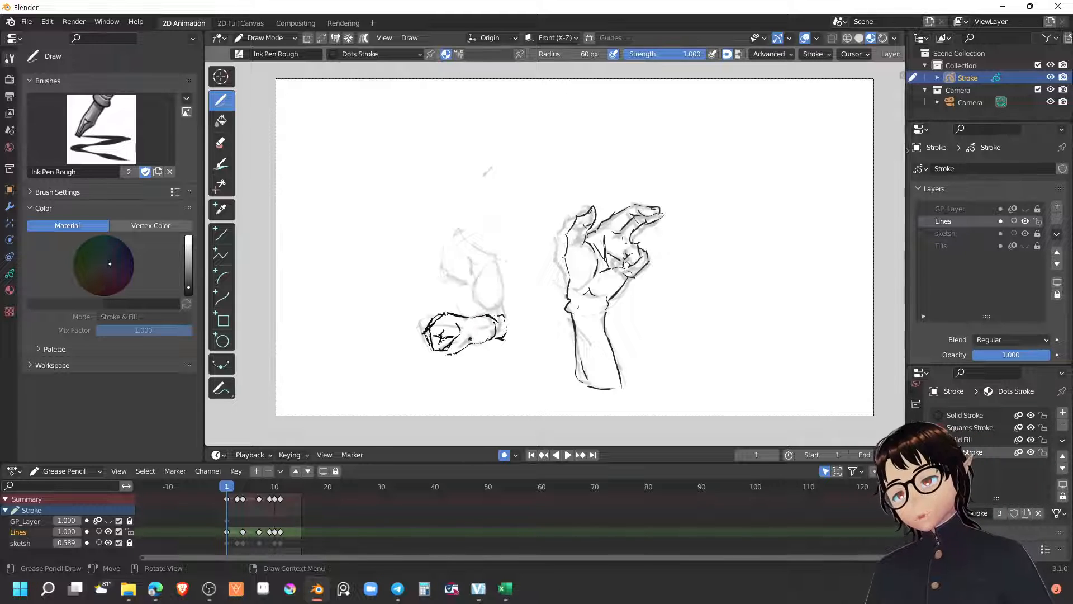
Step: Switch the material to Solid Stroke, and rework the inner creases and outline of the inked base shape
click(975, 415)
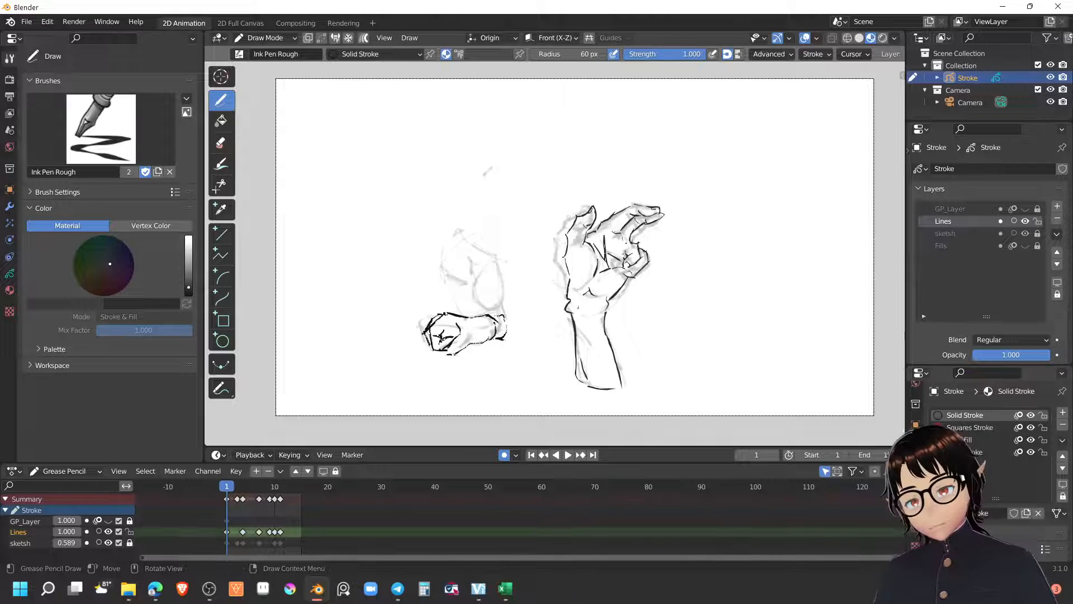
mouse_move(487, 342)
mouse_down()
mouse_move(497, 332)
mouse_move(456, 336)
mouse_move(470, 329)
mouse_up()
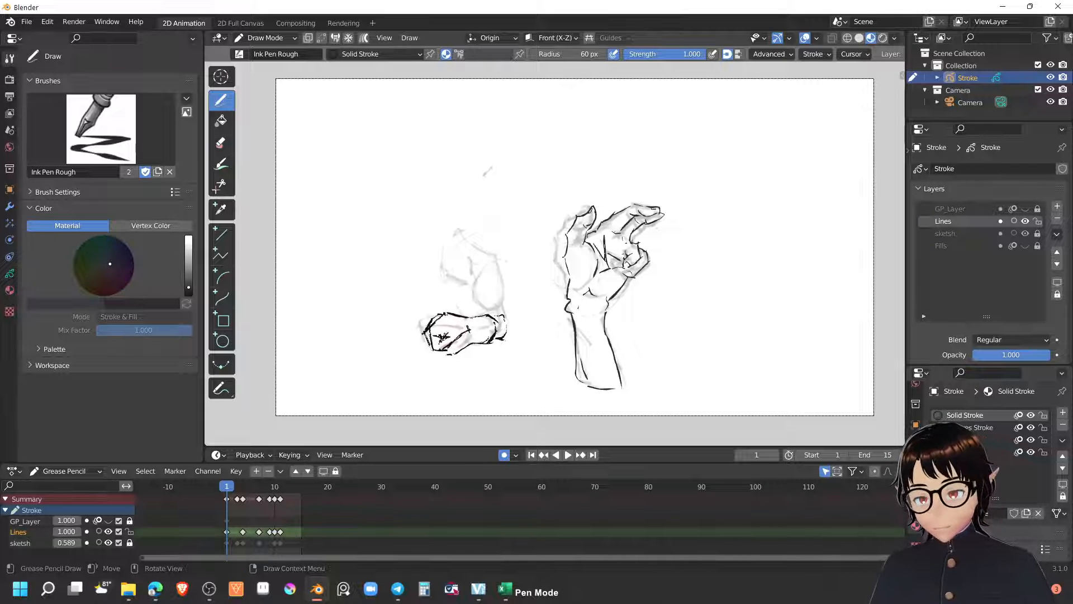
mouse_move(441, 342)
mouse_down()
mouse_move(455, 324)
mouse_move(456, 333)
mouse_up()
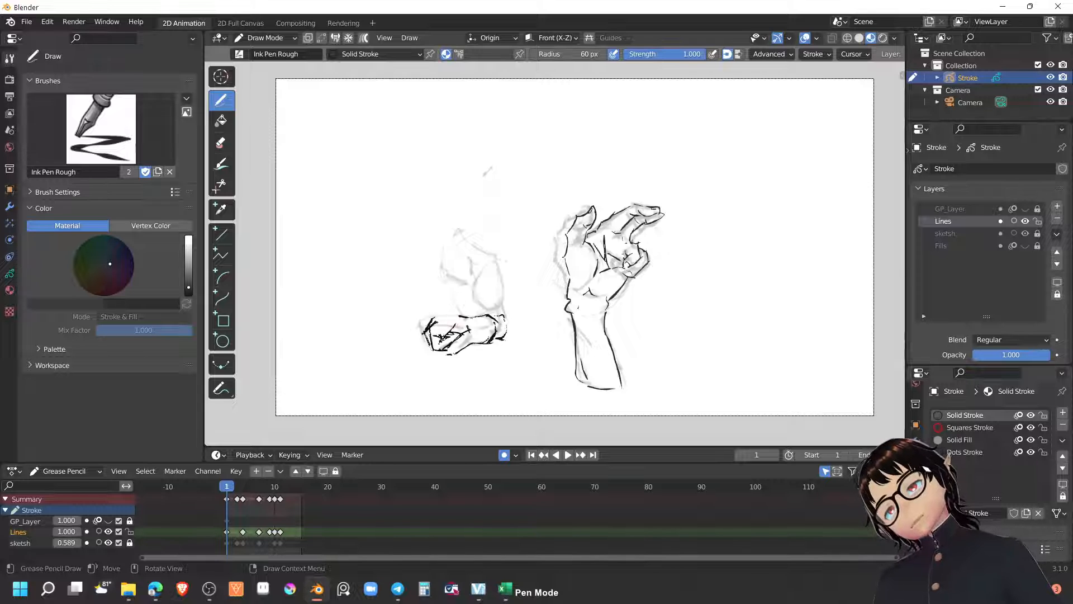
mouse_move(435, 322)
mouse_down()
mouse_move(467, 315)
mouse_move(469, 335)
mouse_move(455, 341)
mouse_move(482, 340)
mouse_up()
mouse_move(495, 332)
mouse_down()
mouse_move(484, 339)
mouse_move(502, 336)
mouse_up()
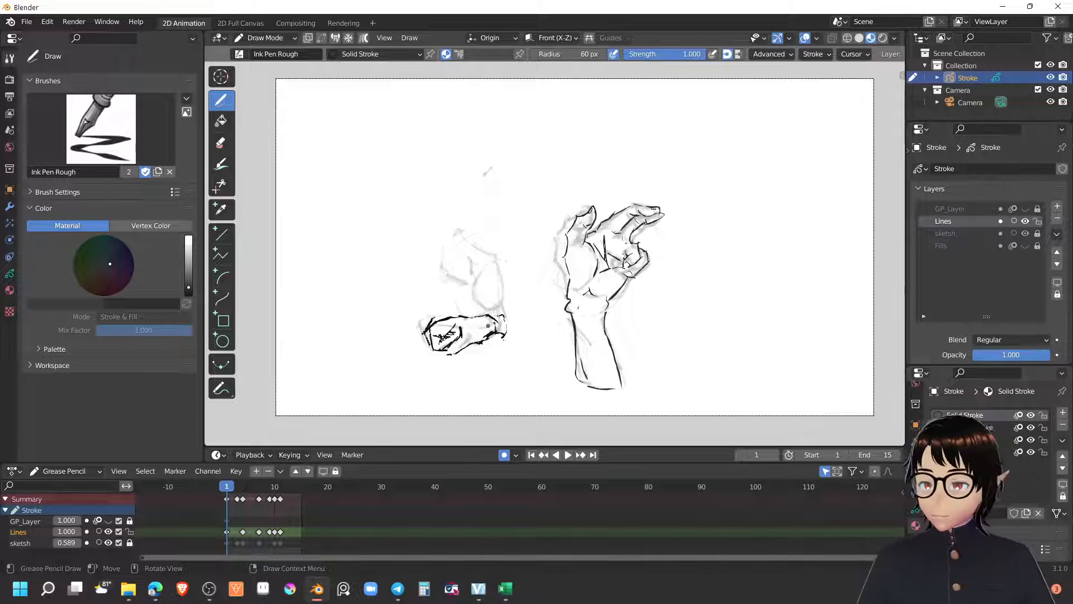
Step: Move to frame 3 and ink a rounded outline over the lower part of the faint sketch
key(Right)
key(Right)
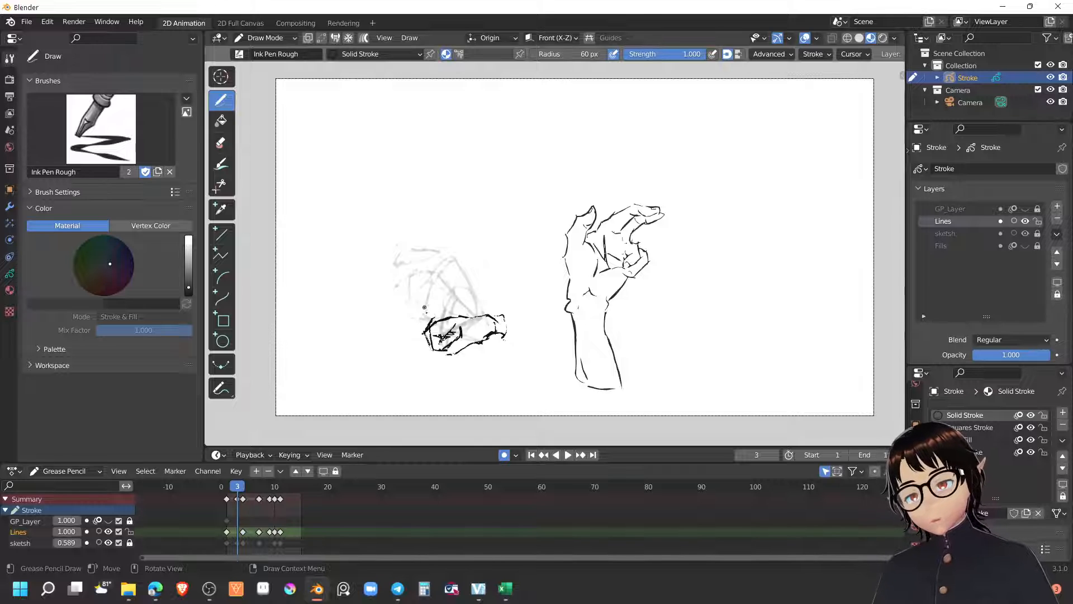
mouse_move(427, 324)
mouse_down()
mouse_move(436, 286)
mouse_move(487, 324)
mouse_move(443, 337)
mouse_move(486, 322)
mouse_up()
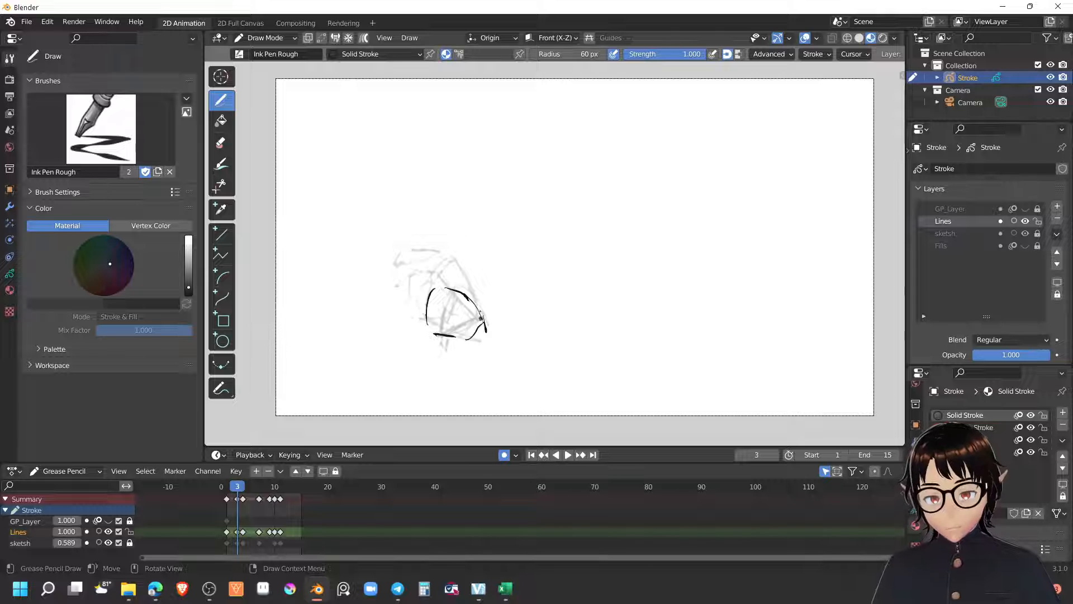
Step: Turn on onion skinning for the Lines layer and ink the hand's inner creases, thumb and fingers on frame 3
click(1014, 221)
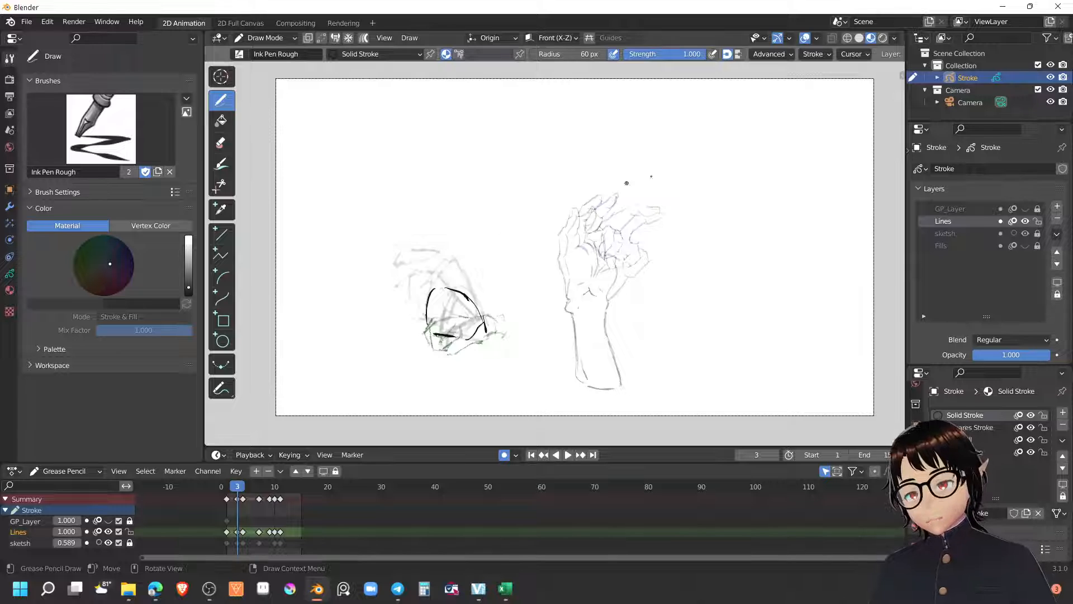
click(1013, 209)
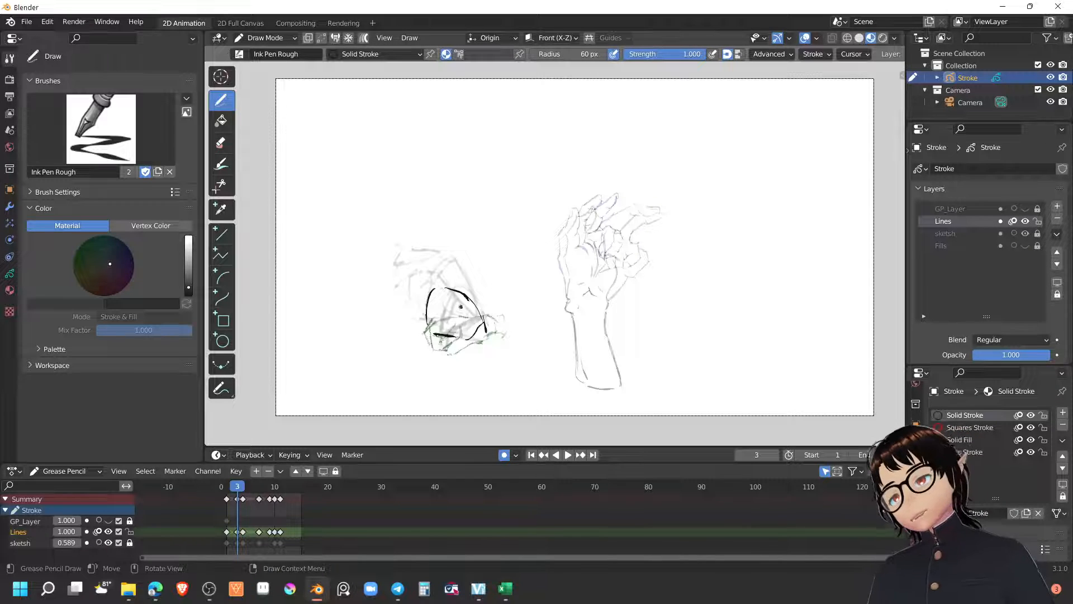
mouse_move(459, 299)
mouse_down()
mouse_move(469, 331)
mouse_move(452, 302)
mouse_move(454, 352)
mouse_move(480, 323)
mouse_up()
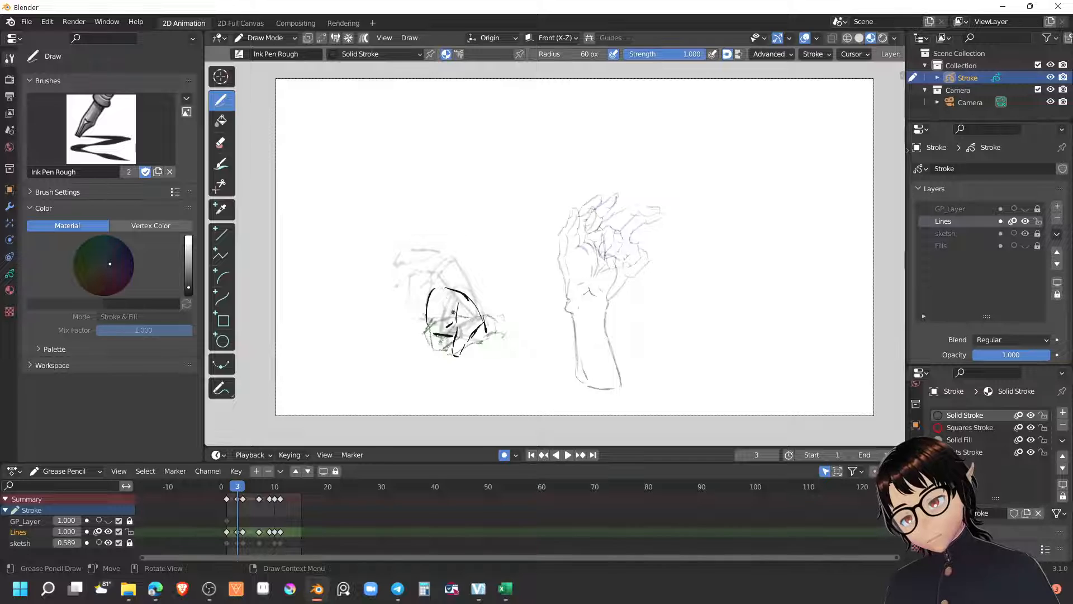
mouse_move(441, 302)
mouse_down()
mouse_move(442, 326)
mouse_move(447, 303)
mouse_up()
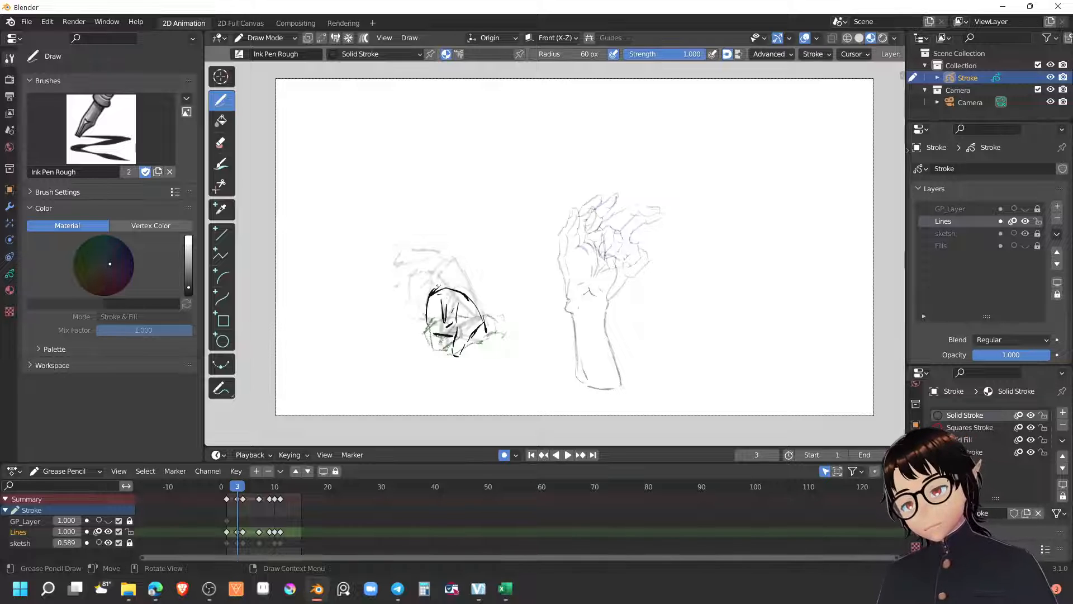
drag(437, 288, 413, 297)
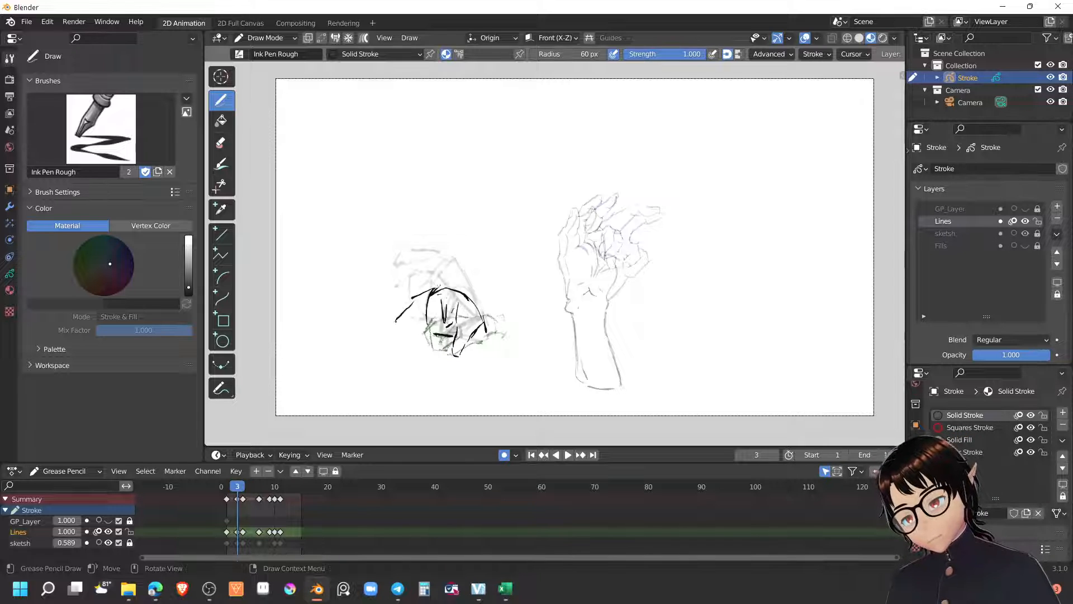
drag(390, 330, 407, 326)
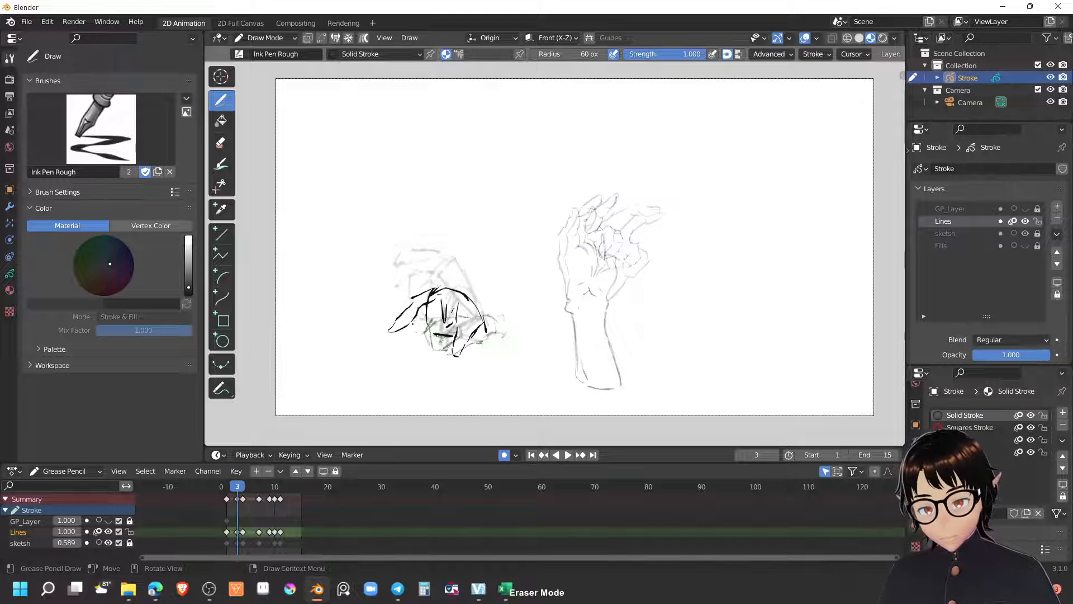
mouse_move(416, 313)
ctrl+mouse_down()
mouse_move(400, 327)
mouse_move(397, 307)
mouse_move(438, 303)
mouse_move(433, 341)
mouse_move(450, 331)
mouse_move(440, 338)
mouse_move(428, 312)
mouse_move(419, 319)
mouse_move(448, 310)
mouse_move(426, 337)
mouse_move(446, 322)
mouse_move(445, 336)
ctrl+mouse_up()
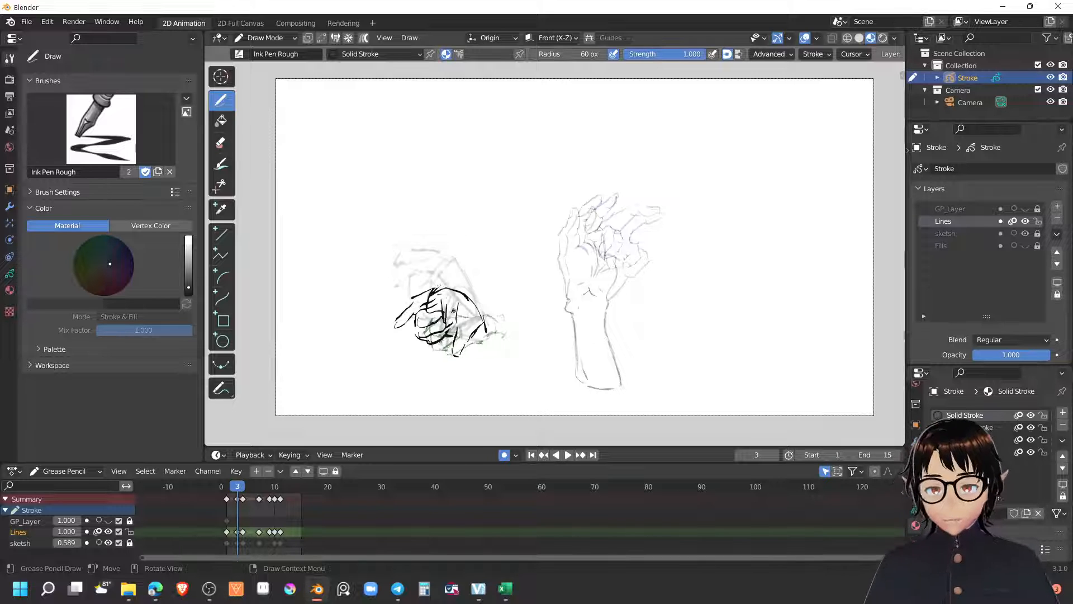
Step: Turn off onion skinning for the Lines layer and erase the entire inked hand on frame 3
click(1013, 221)
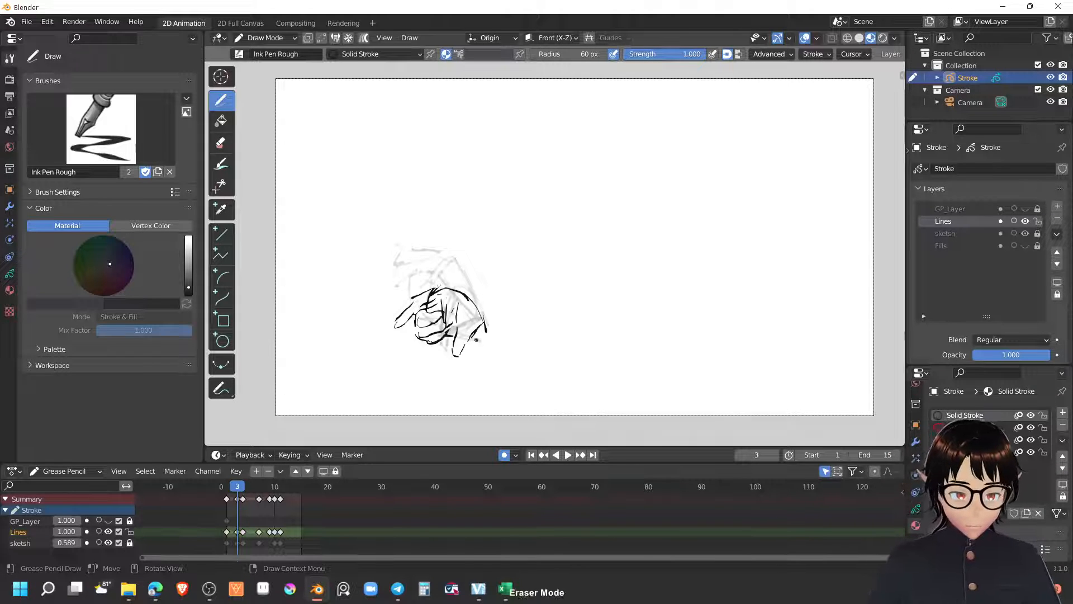
mouse_move(475, 333)
ctrl+mouse_down()
mouse_move(456, 352)
mouse_move(452, 335)
mouse_move(407, 353)
mouse_move(441, 293)
mouse_move(414, 322)
ctrl+mouse_up()
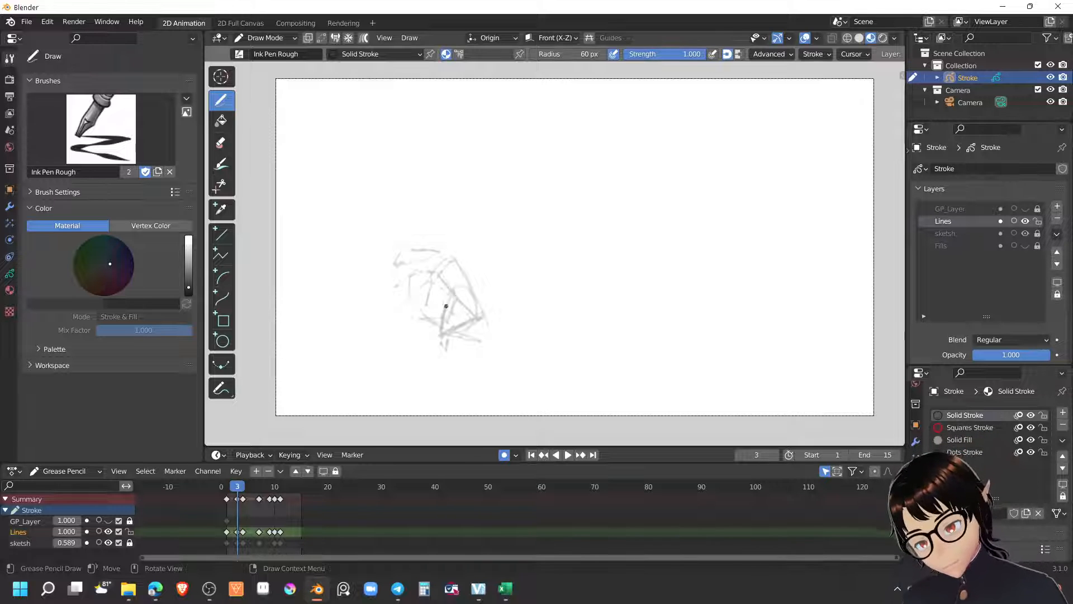
Step: Ink a new hand over the faint sketch on frame 3, with thumb, outer edge, extended finger and curled inner fingers
mouse_move(446, 292)
mouse_down()
mouse_move(432, 337)
mouse_move(476, 318)
mouse_move(443, 302)
mouse_up()
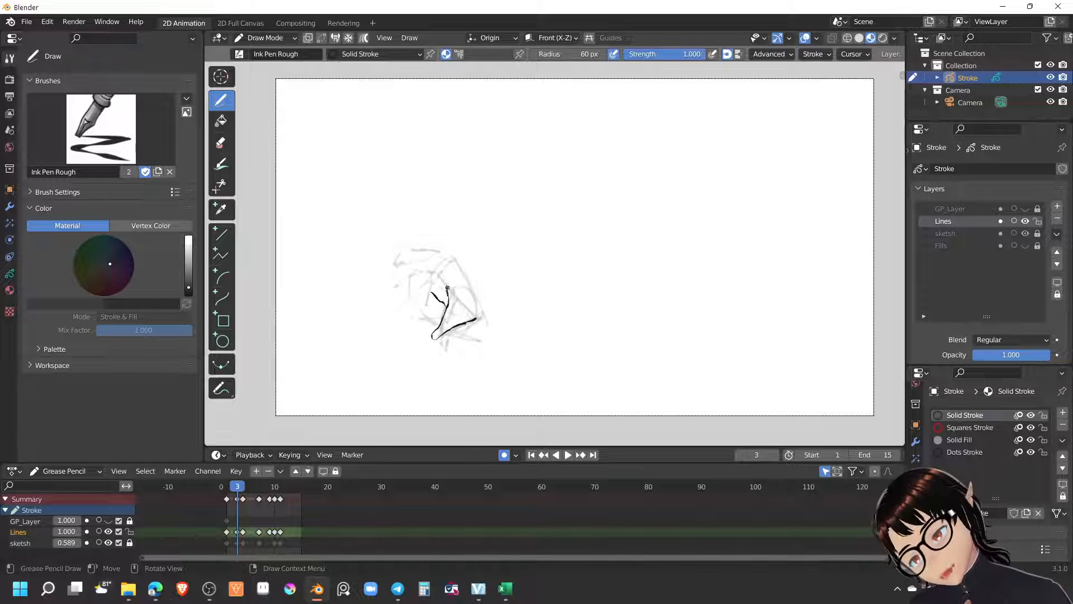
mouse_move(449, 257)
mouse_down()
mouse_move(483, 314)
mouse_move(454, 275)
mouse_move(472, 287)
mouse_move(429, 259)
mouse_move(387, 287)
mouse_move(432, 275)
mouse_up()
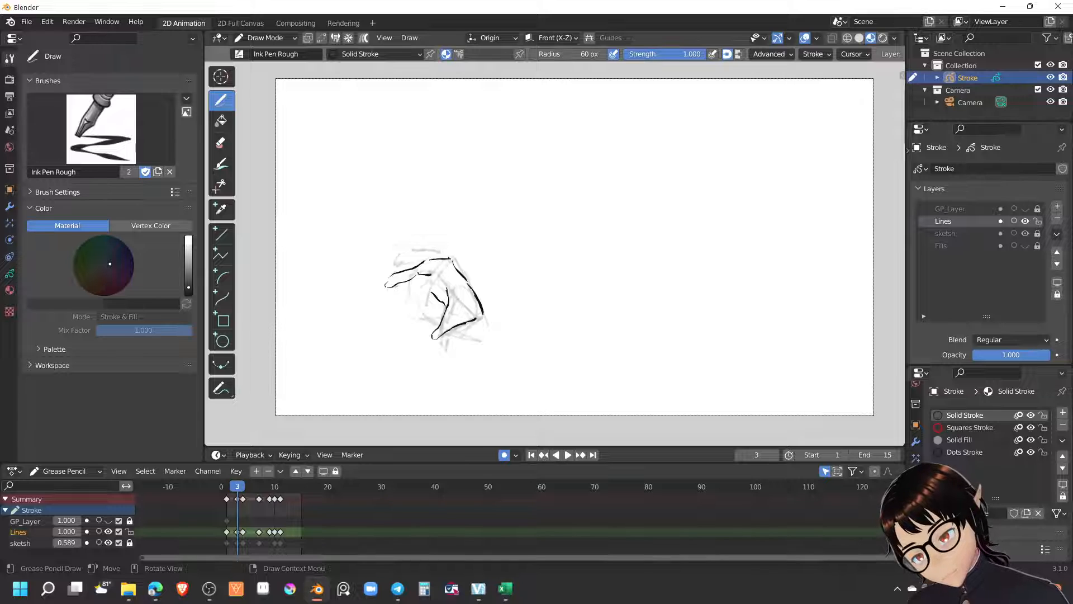
key(ctrl)
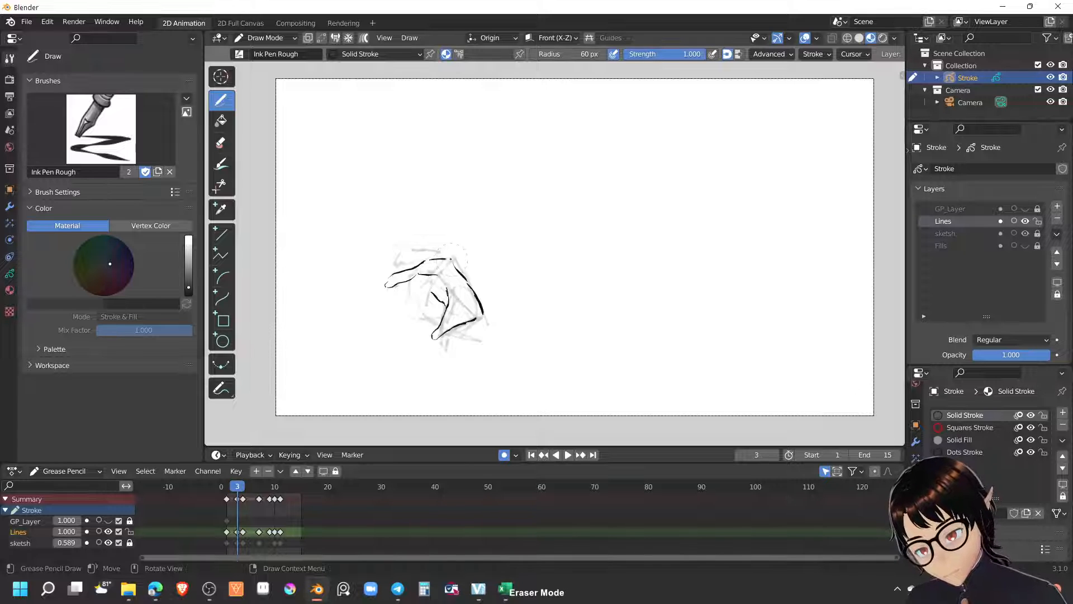
mouse_move(445, 260)
mouse_down()
mouse_move(464, 286)
mouse_move(416, 294)
mouse_move(427, 311)
mouse_move(446, 303)
mouse_move(419, 288)
mouse_move(446, 304)
mouse_move(437, 280)
mouse_move(445, 293)
mouse_move(423, 298)
mouse_move(441, 308)
mouse_up()
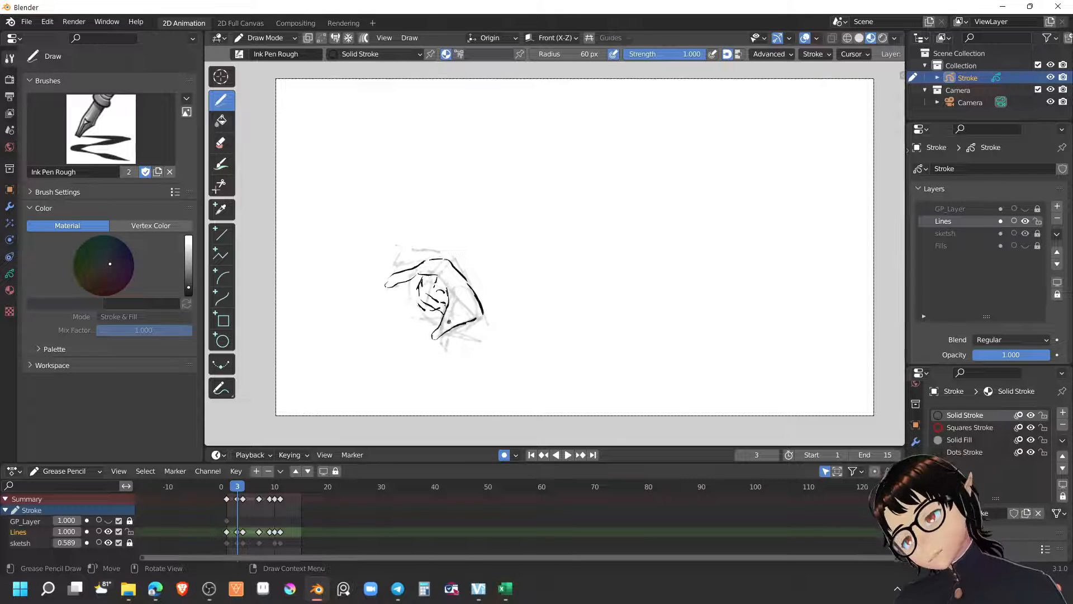
Step: Finish the frame 3 hand by closing the wrist, shading the palm gap and redrawing the extended finger as curled
drag(459, 327, 484, 334)
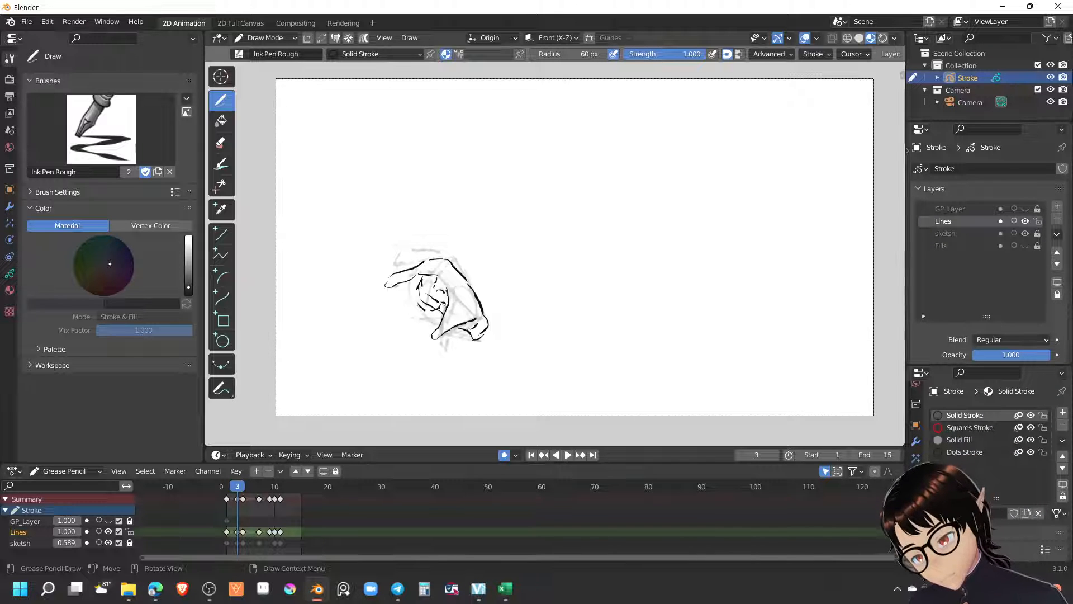
drag(431, 308, 440, 304)
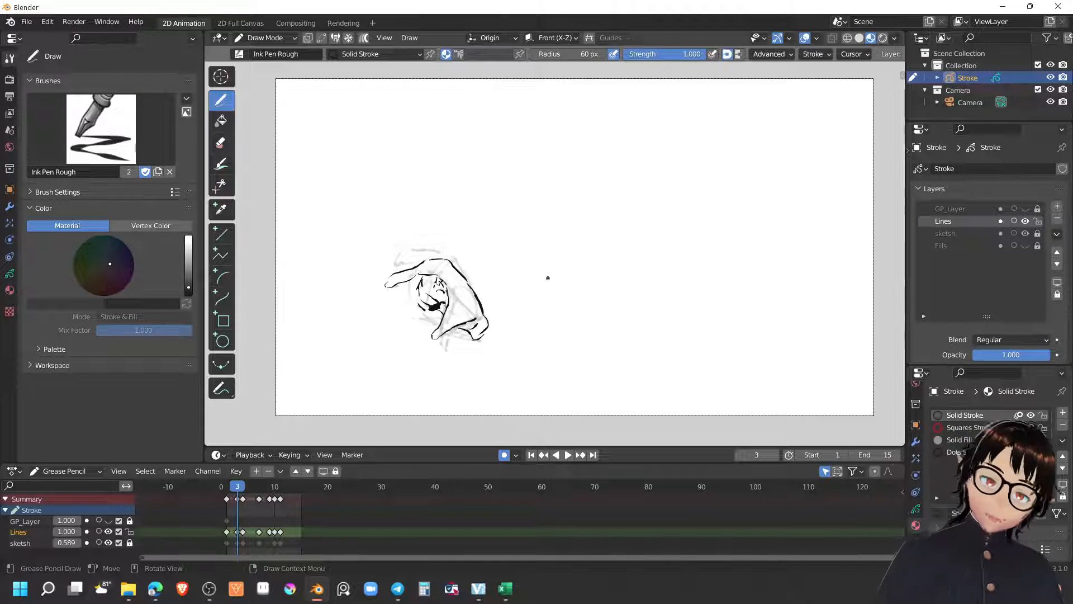
mouse_move(423, 261)
mouse_down()
mouse_move(389, 280)
mouse_move(420, 268)
mouse_move(396, 292)
mouse_move(415, 294)
mouse_move(399, 285)
mouse_move(413, 280)
mouse_move(413, 302)
mouse_move(439, 276)
mouse_move(426, 293)
mouse_up()
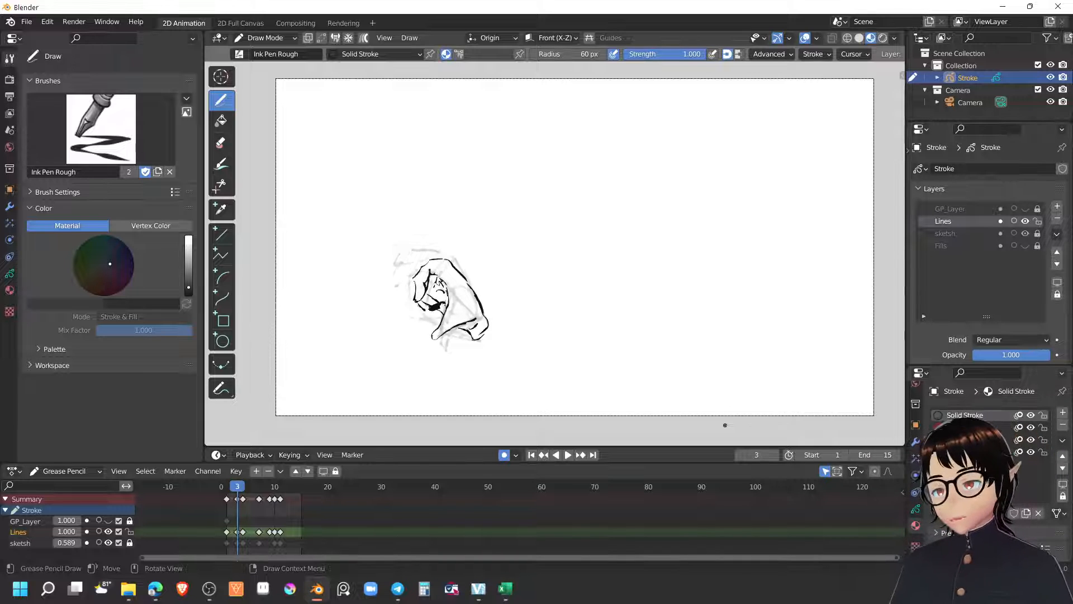
Step: Play back the animation to check the inked hand against the neighbouring frames
key(space)
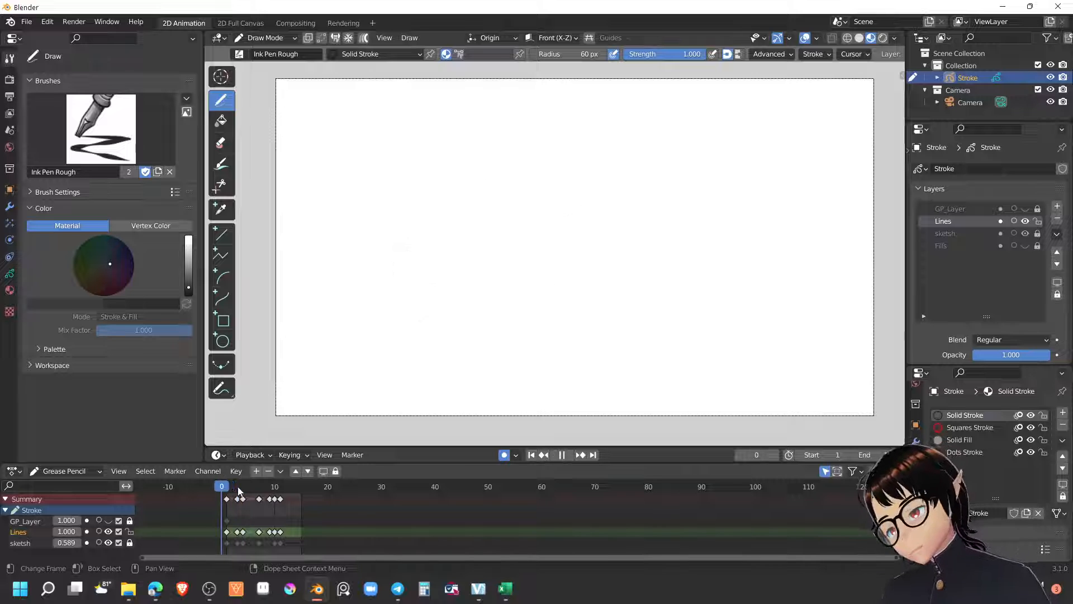
click(238, 490)
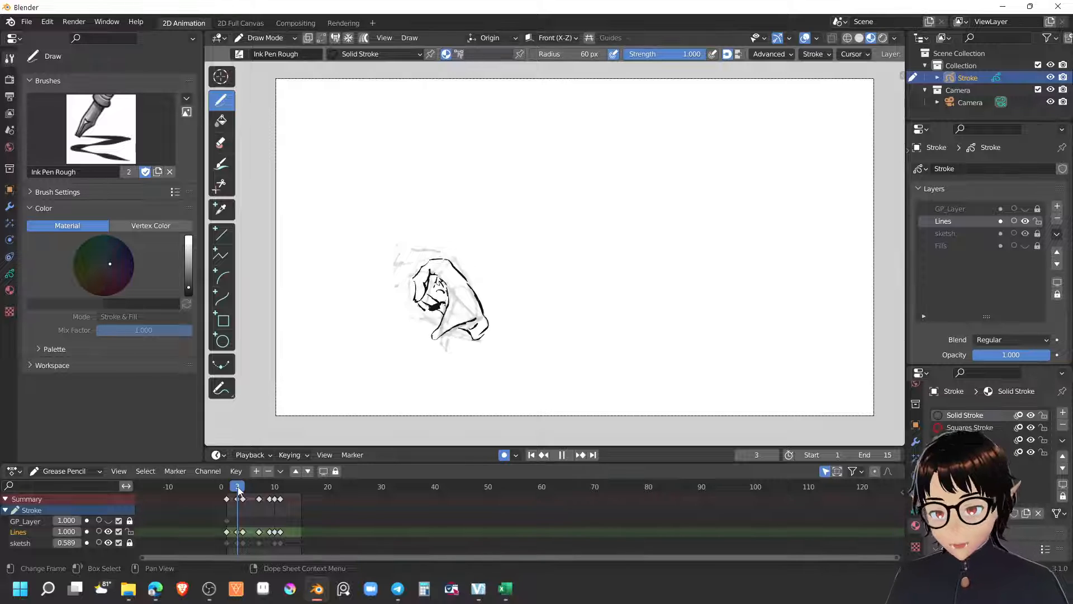
key(space)
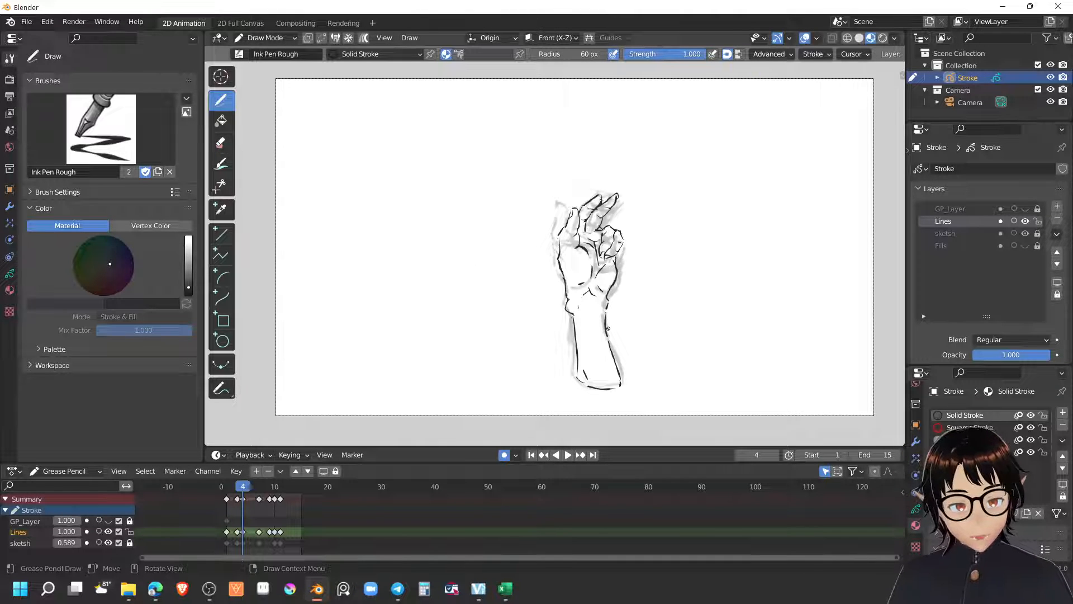
click(1014, 233)
click(1014, 234)
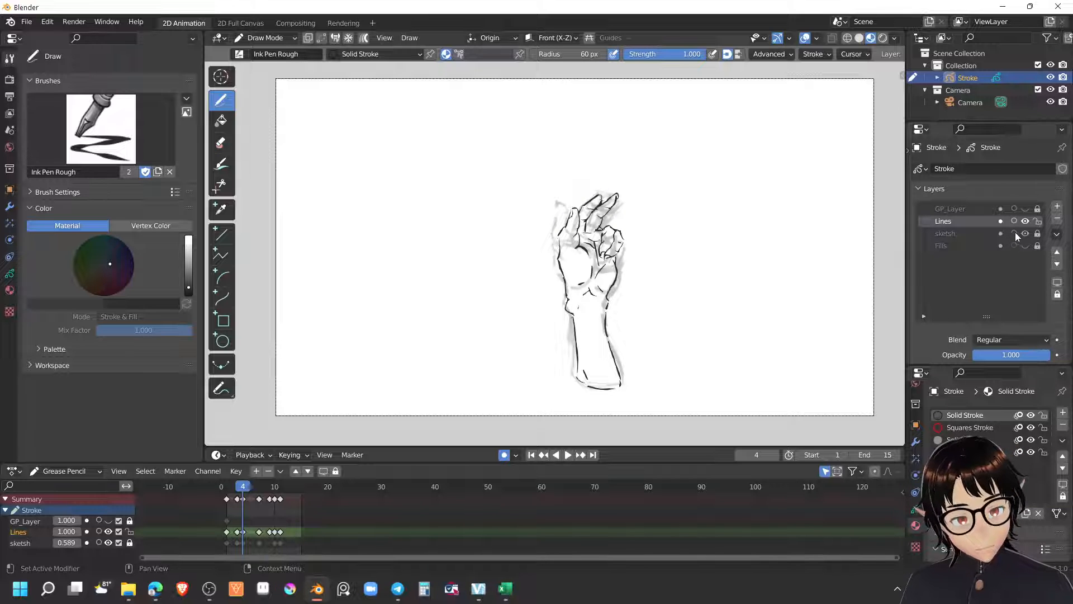
key(space)
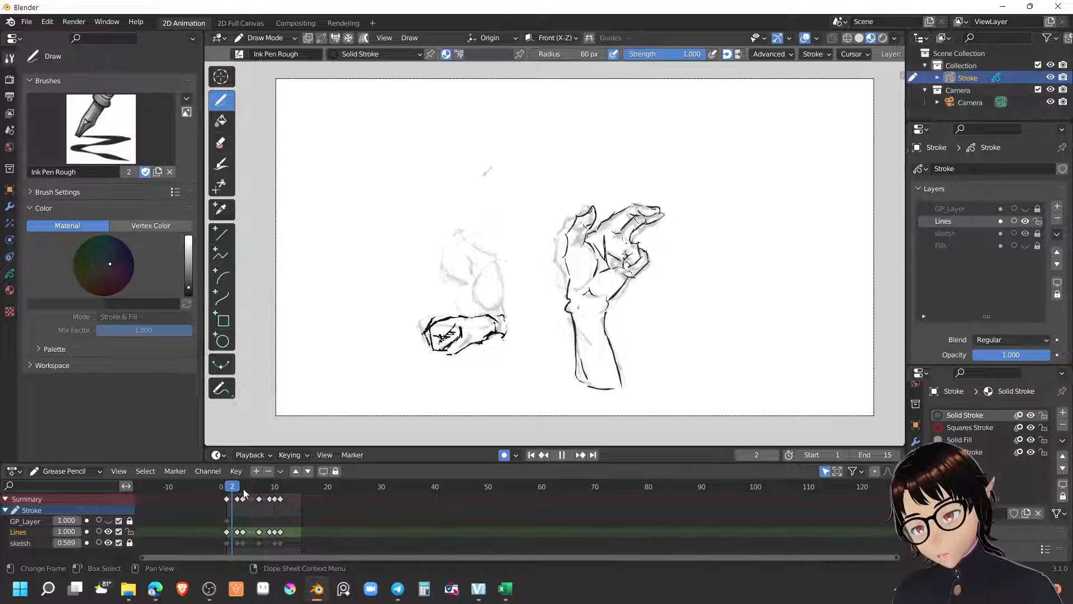
key(space)
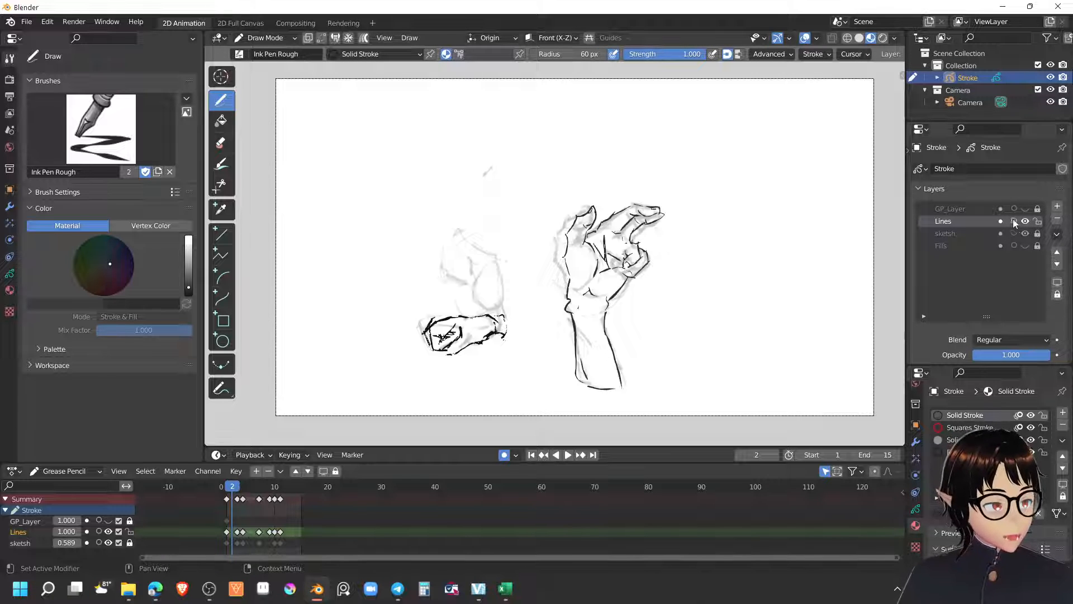
Step: Turn on onion skinning for the sketch layer and show 2 keyframes before the current one, viewed from frame 4
click(1014, 233)
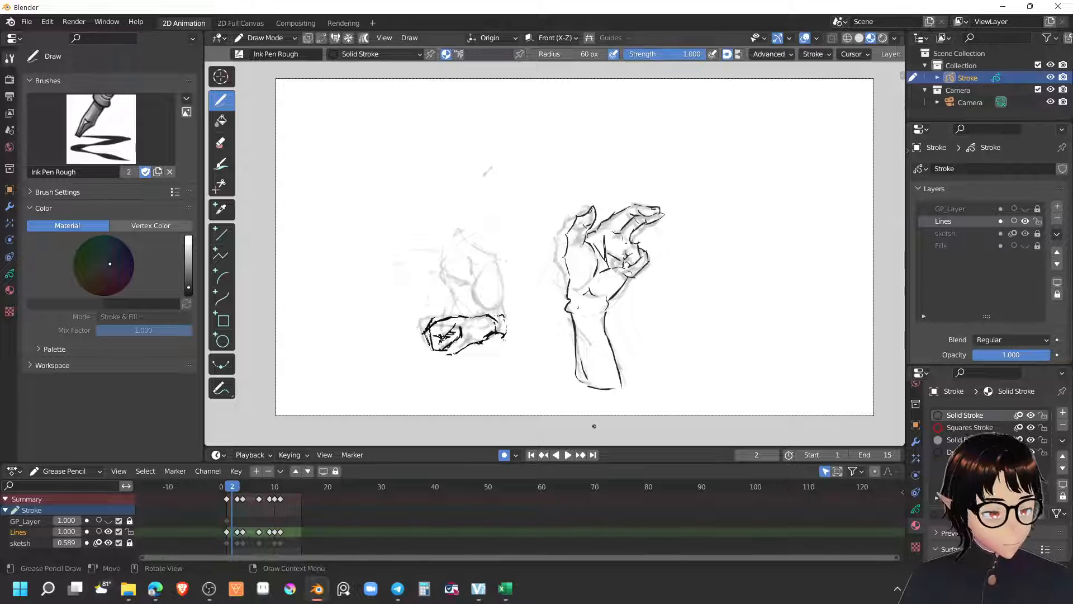
click(244, 488)
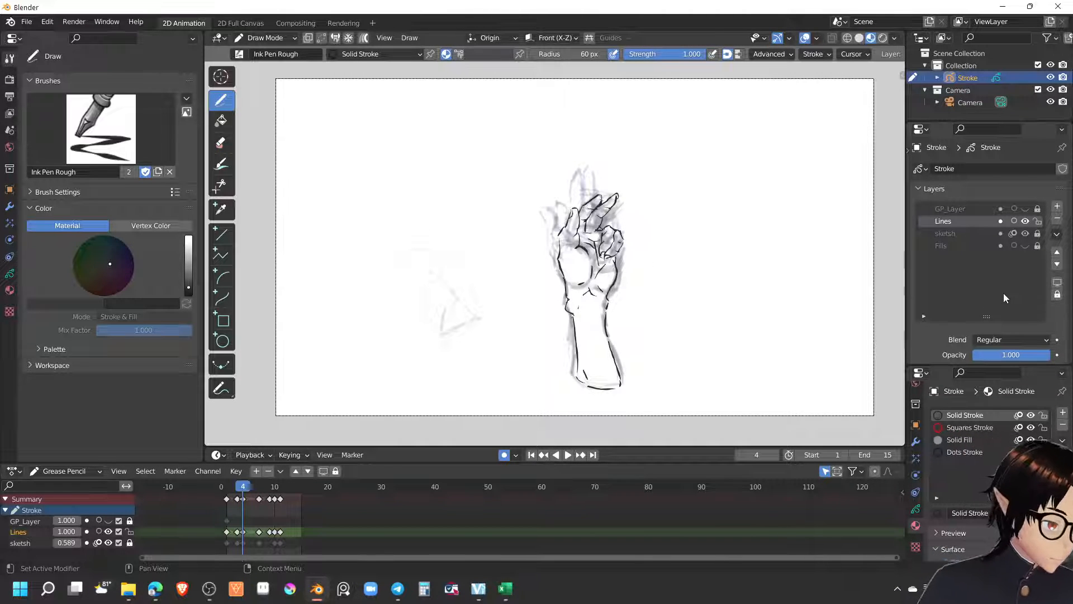
scroll(973, 327, down, 10)
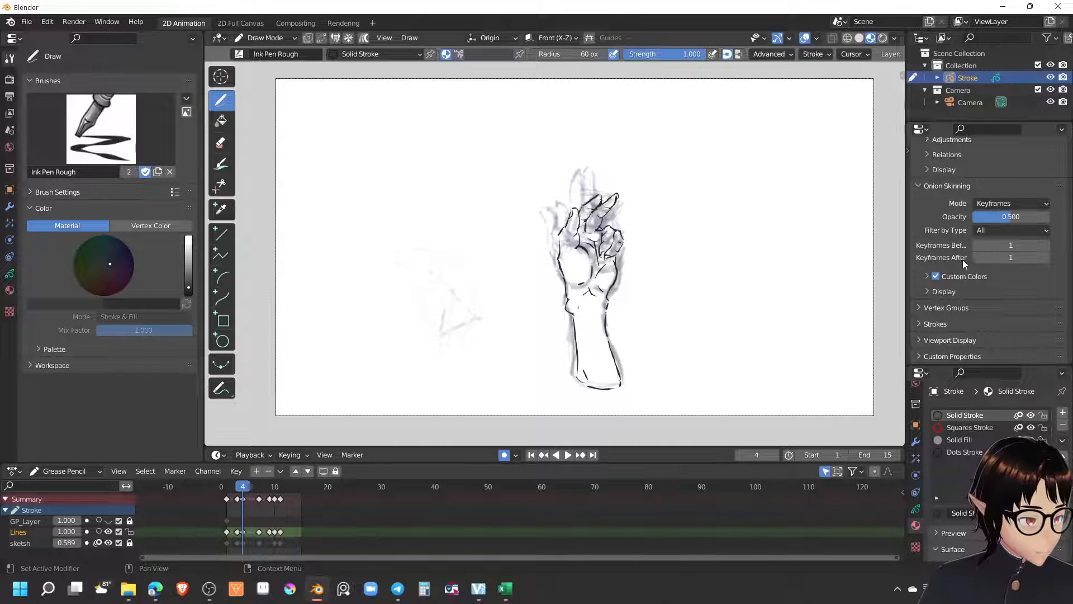
click(1046, 246)
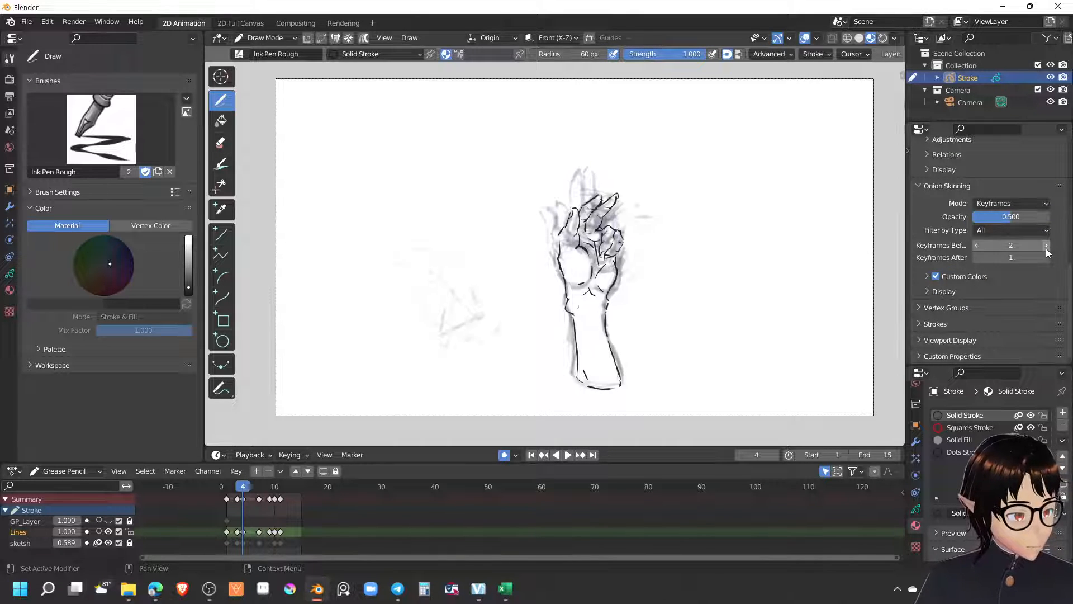
click(1045, 246)
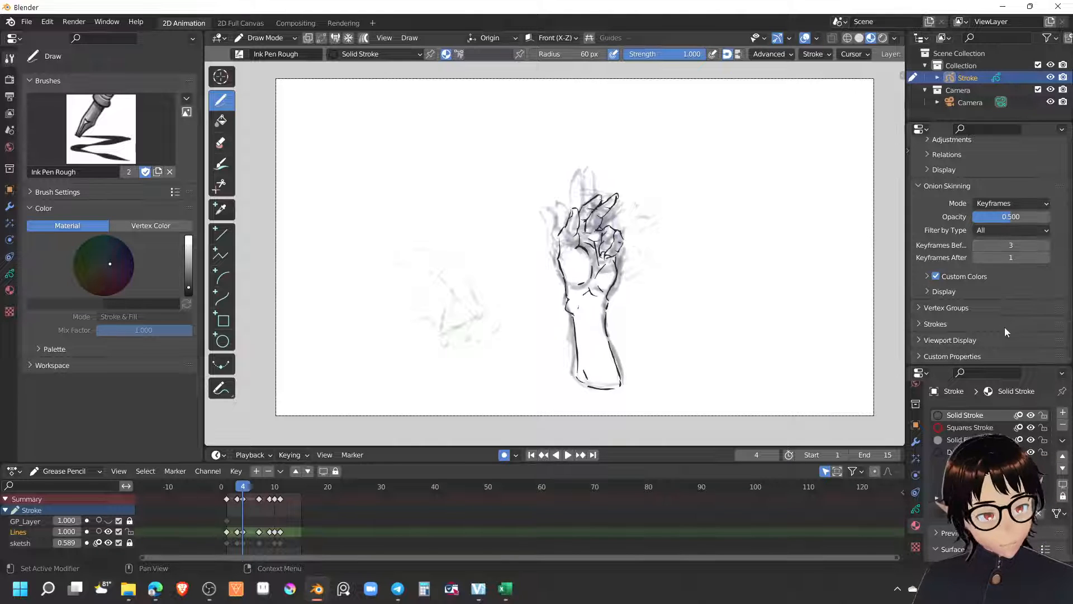
click(977, 246)
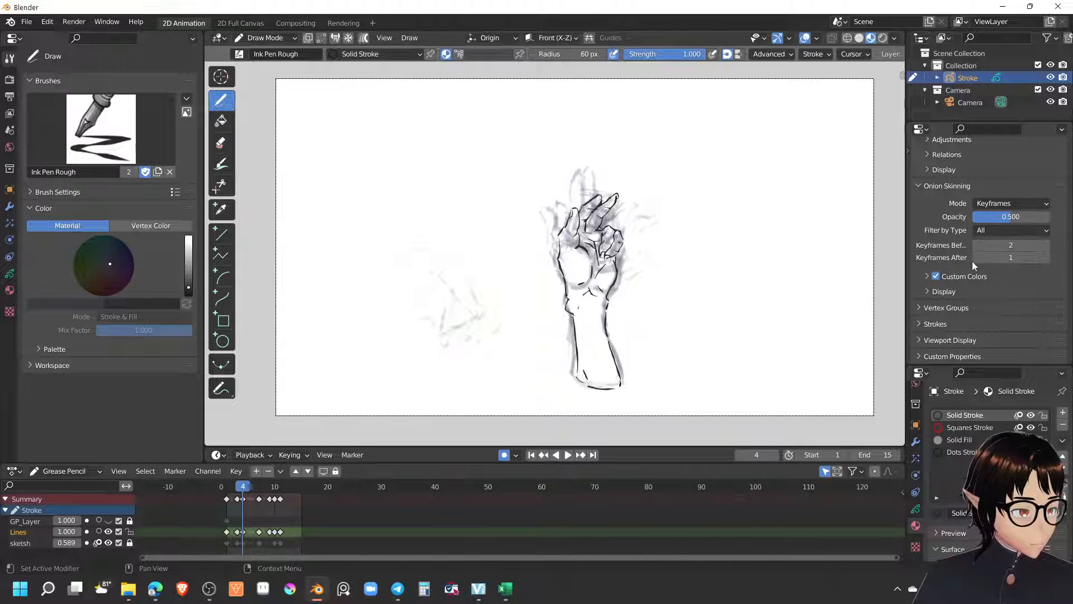
Step: Set the sketch layer's opacity to 1.000
scroll(1000, 243, up, 6)
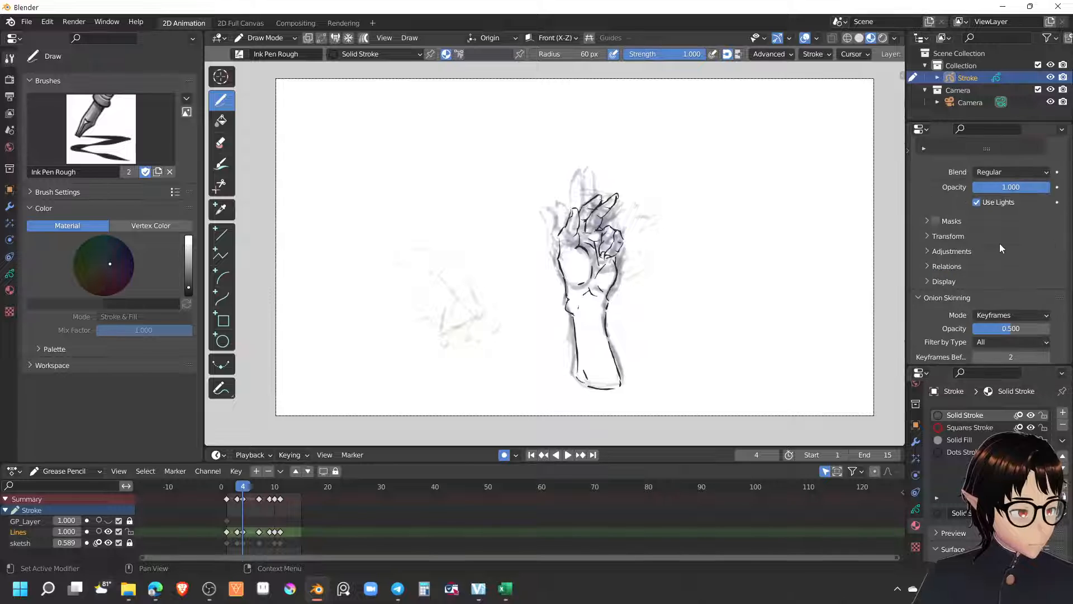
scroll(984, 188, up, 3)
click(982, 200)
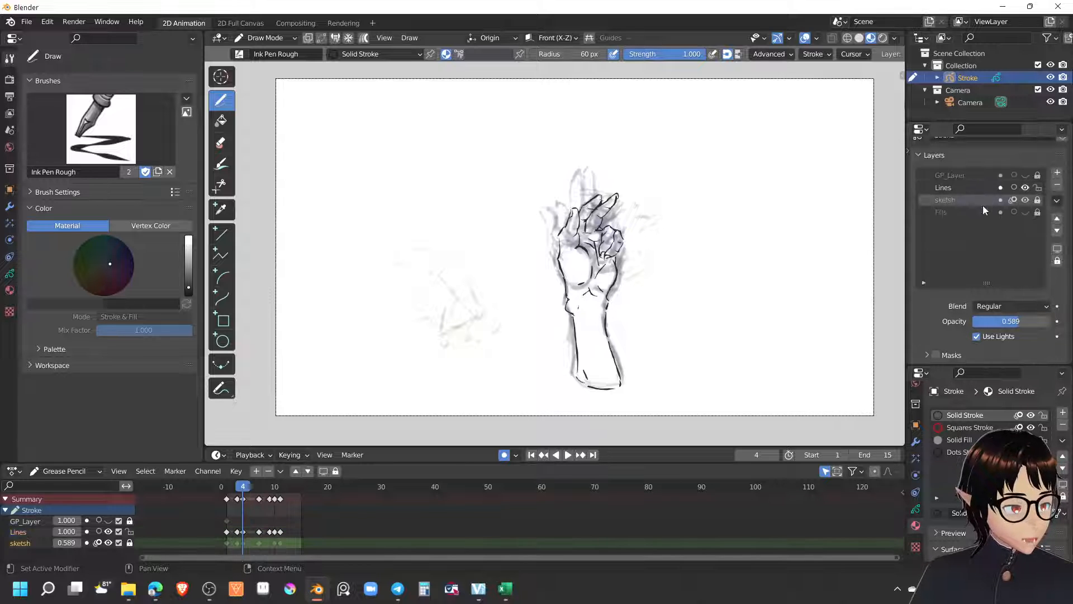
drag(1017, 323, 1050, 322)
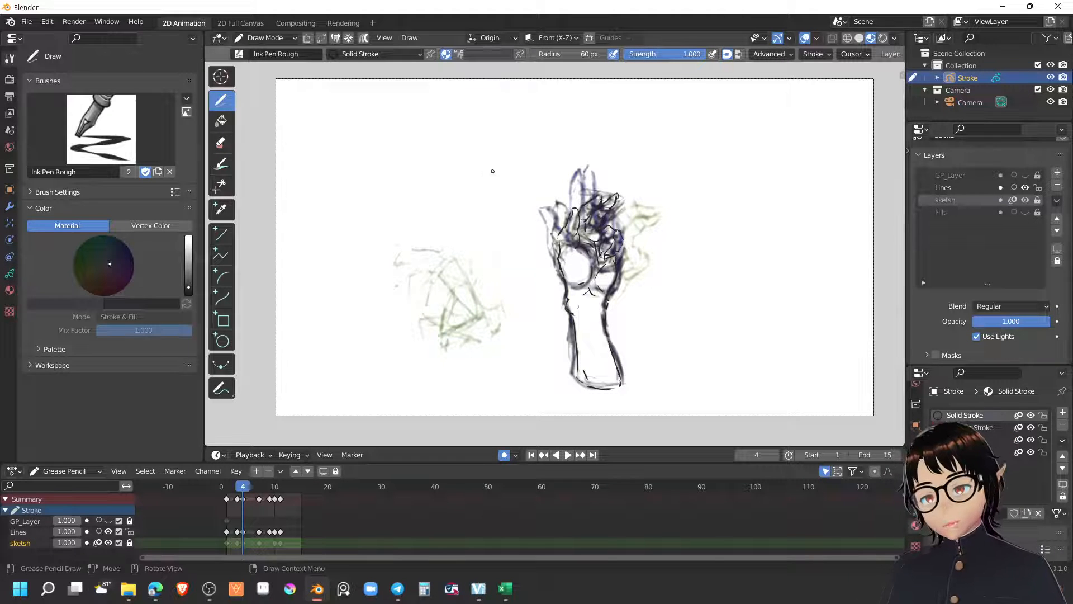
Step: On the Lines layer at frame 4, ink the raised index finger of the hand beside the open arm
click(979, 187)
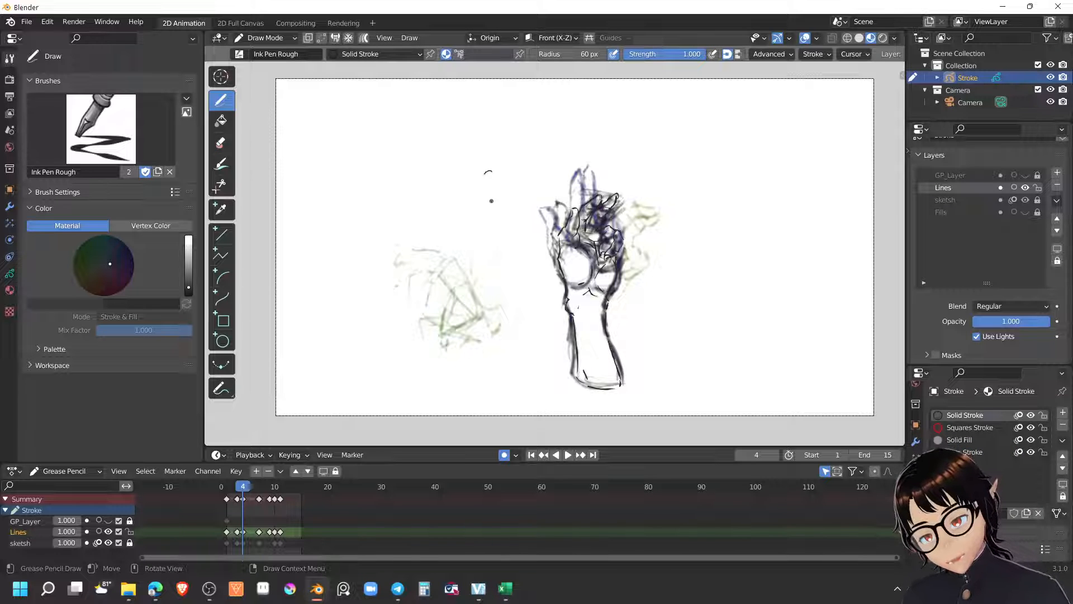
drag(492, 174, 496, 253)
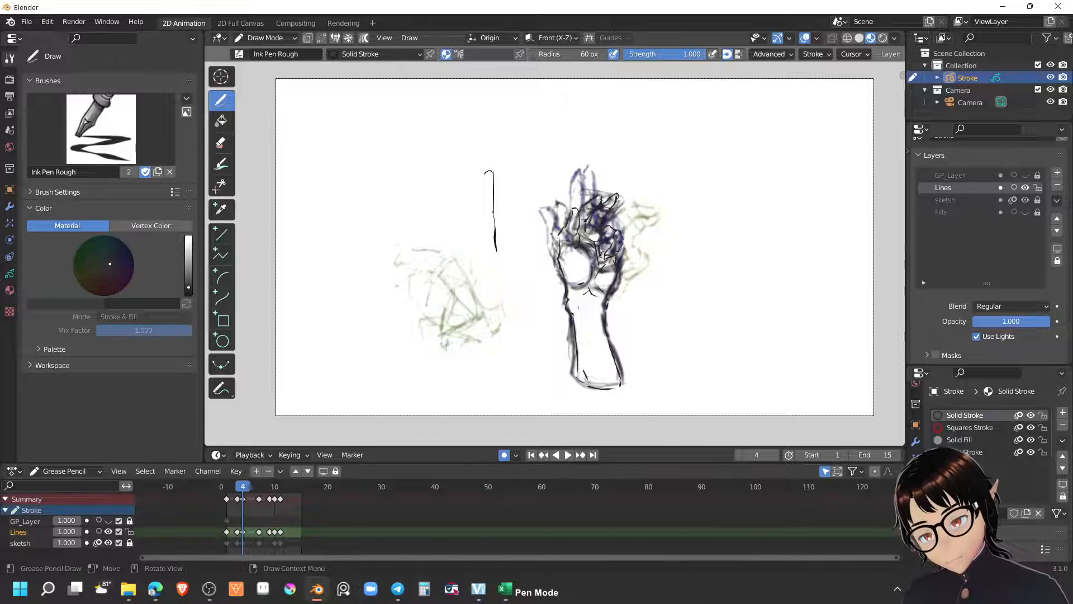
mouse_move(493, 215)
mouse_down()
mouse_move(492, 176)
mouse_move(494, 219)
mouse_up()
drag(486, 174, 481, 242)
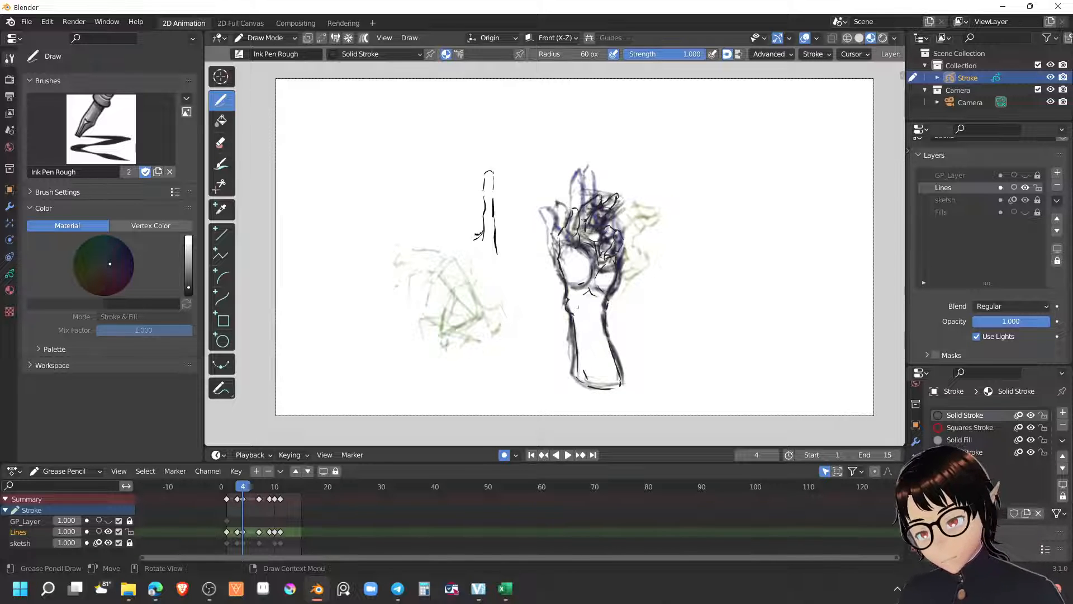
Step: Ink the pointing hand's curled fingers, palm and wrist, shorten the raised fingertip with the eraser and redraw the wrist edge
mouse_move(480, 233)
mouse_down()
mouse_move(448, 245)
mouse_move(455, 275)
mouse_move(471, 249)
mouse_move(460, 245)
mouse_up()
mouse_move(465, 239)
mouse_down()
mouse_move(455, 252)
mouse_move(473, 265)
mouse_up()
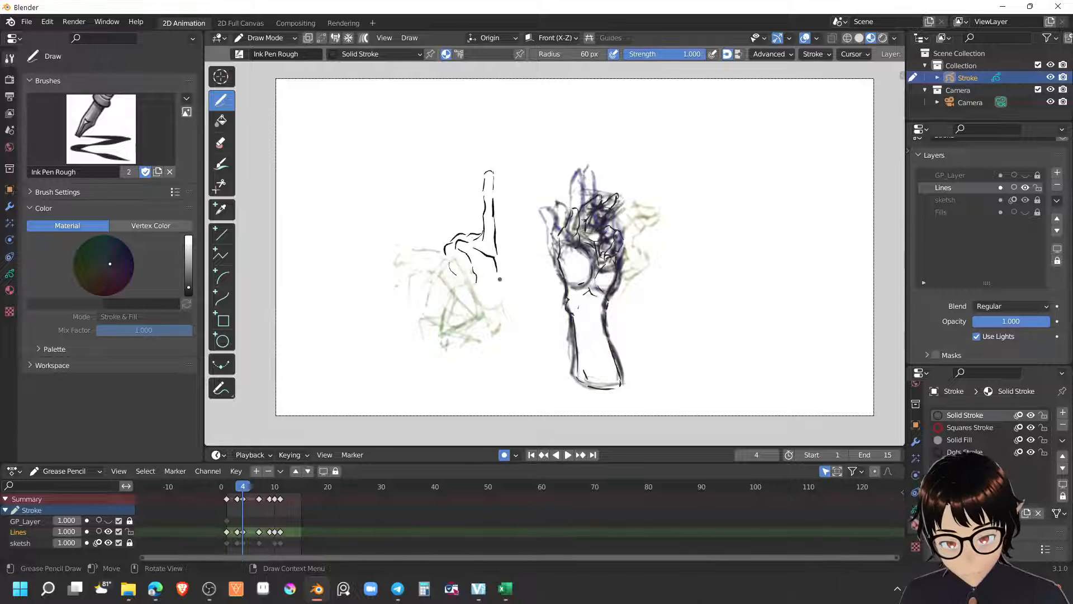
mouse_move(501, 281)
mouse_down()
mouse_move(497, 304)
mouse_move(466, 286)
mouse_move(481, 305)
mouse_move(471, 308)
mouse_up()
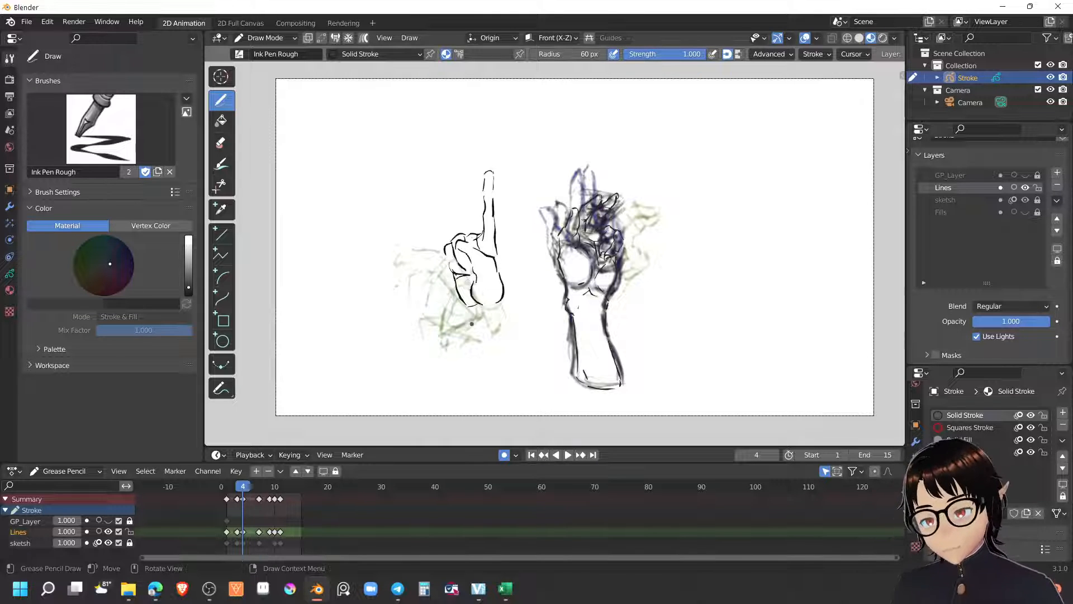
mouse_move(470, 306)
mouse_down()
mouse_move(472, 320)
mouse_move(495, 314)
mouse_move(474, 323)
mouse_up()
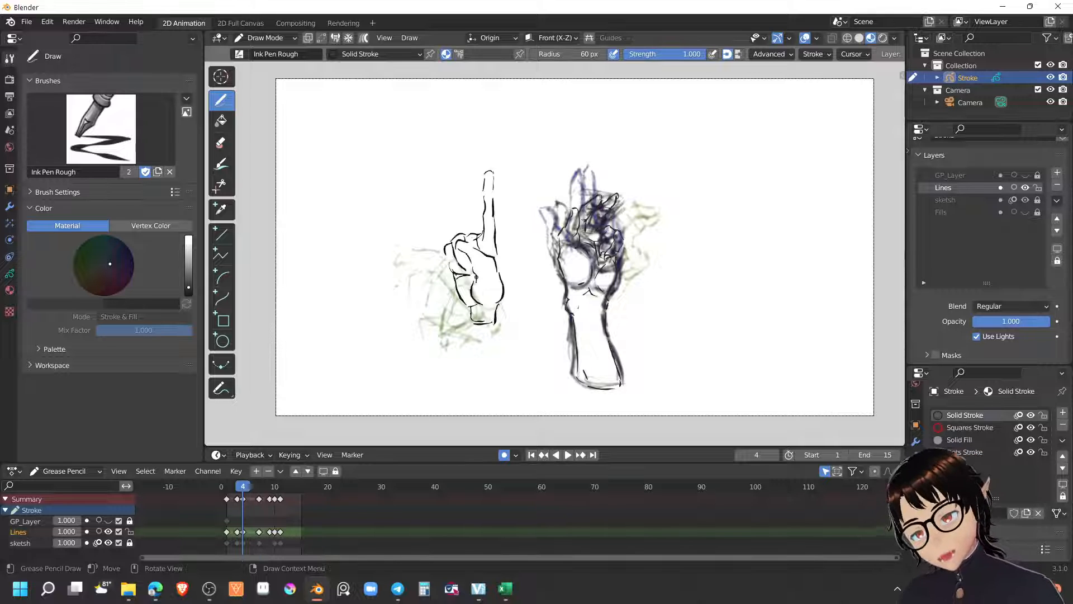
mouse_move(487, 171)
ctrl+mouse_down()
mouse_move(498, 285)
mouse_move(444, 259)
mouse_move(446, 246)
mouse_move(451, 272)
mouse_move(468, 268)
ctrl+mouse_up()
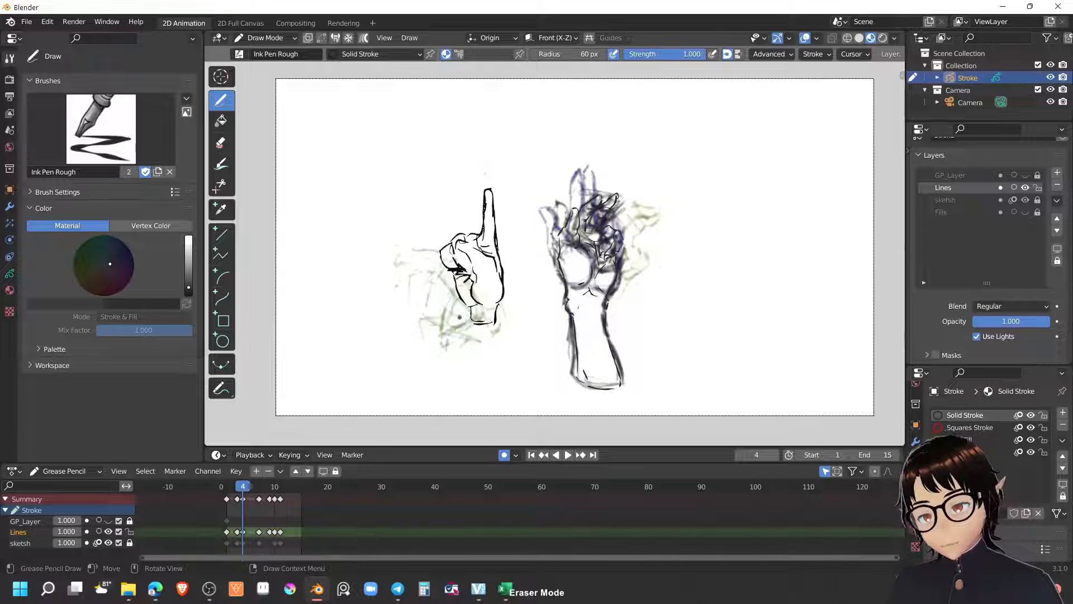
drag(473, 313, 473, 326)
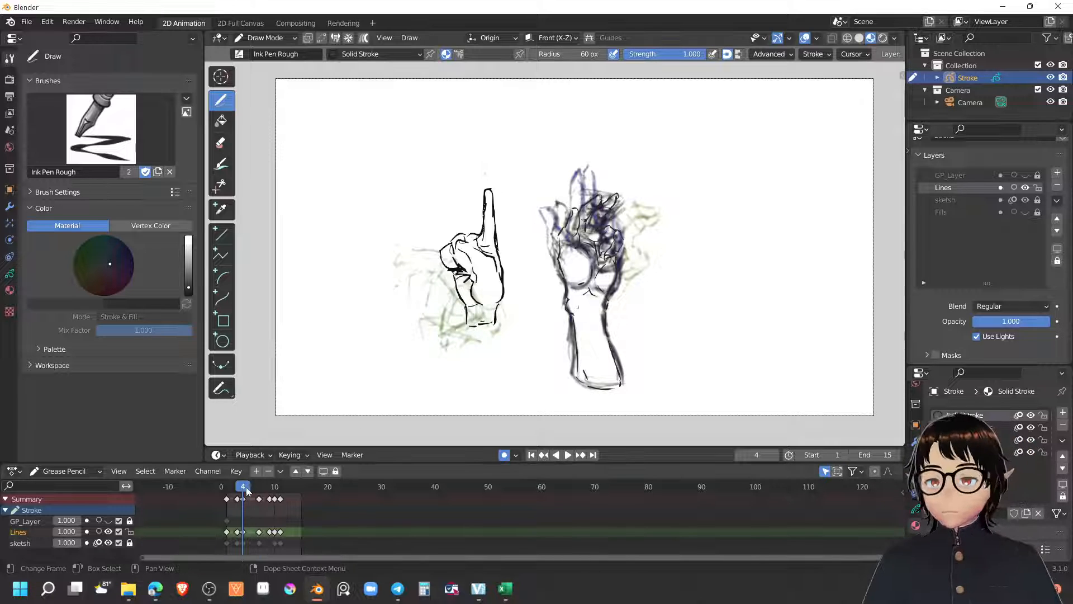
Step: Move the pointing hand's keyframe on the Lines layer to frame 5 and play back the animation to check the timing
key(space)
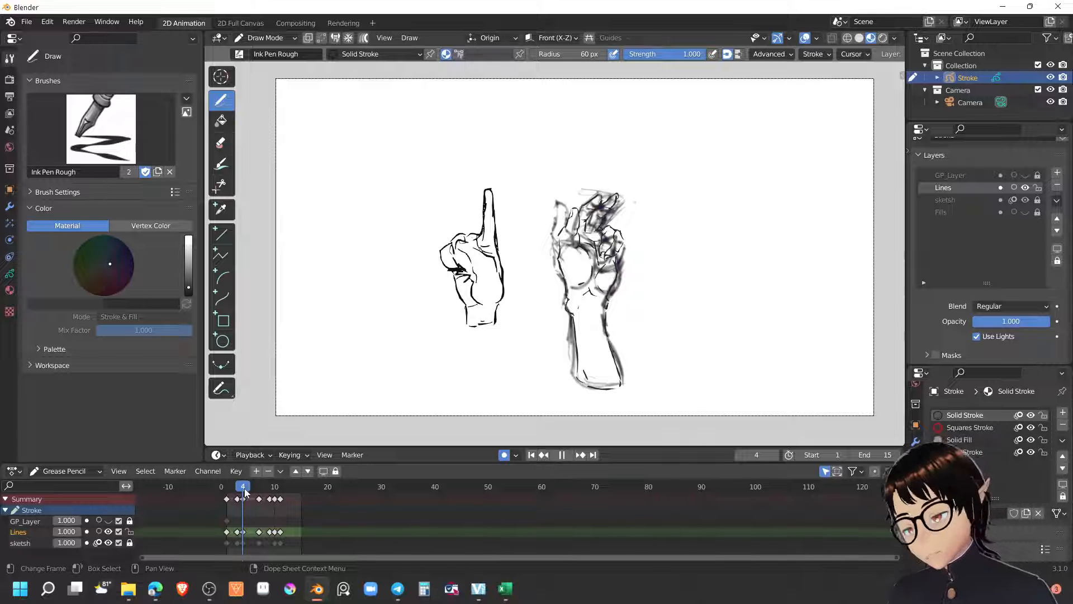
key(space)
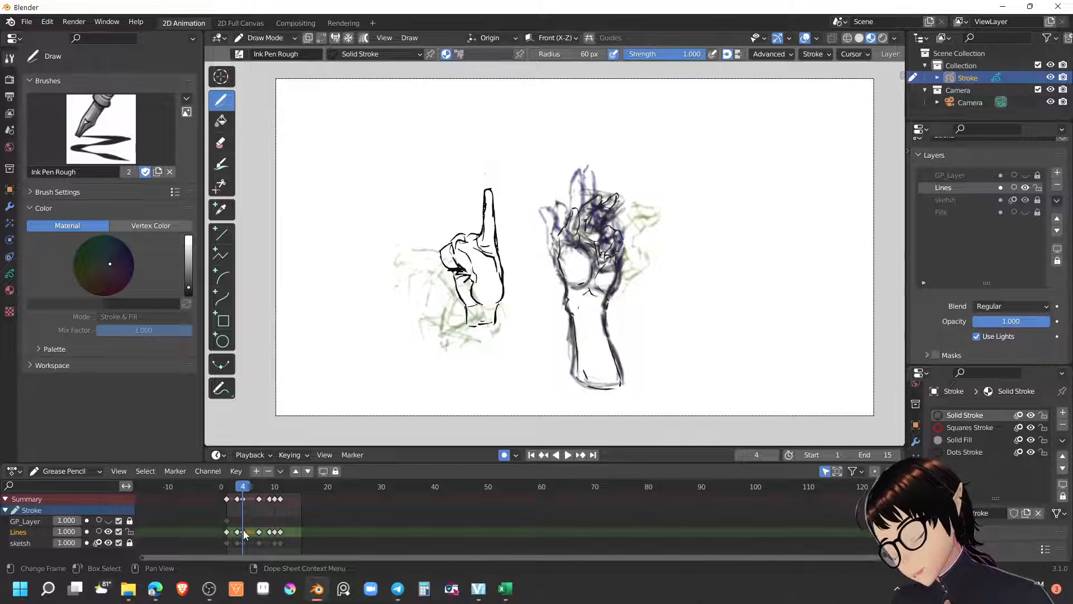
drag(245, 535, 243, 531)
key(space)
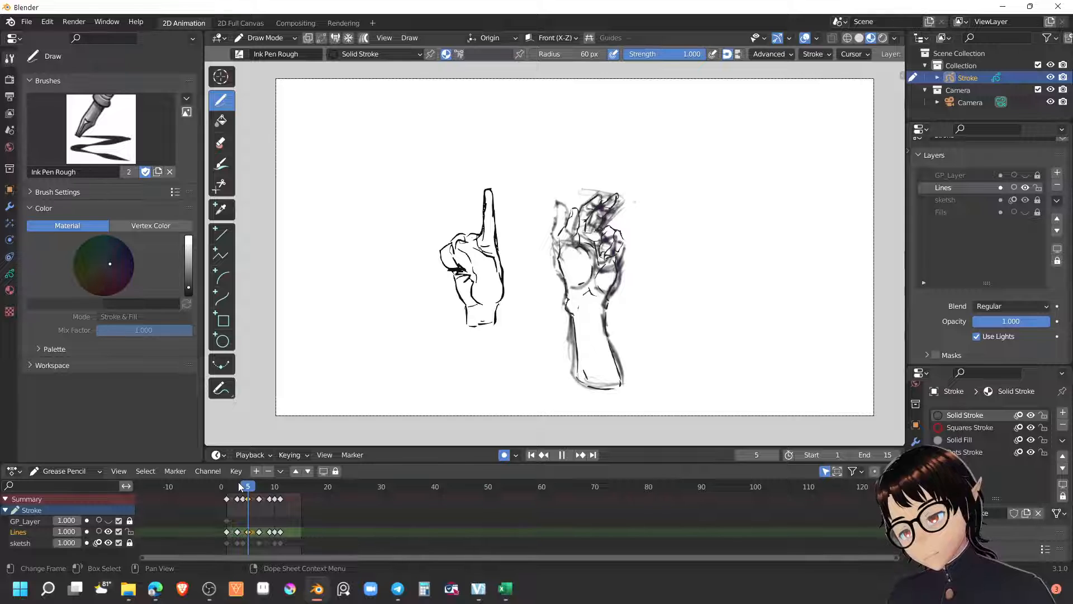
key(space)
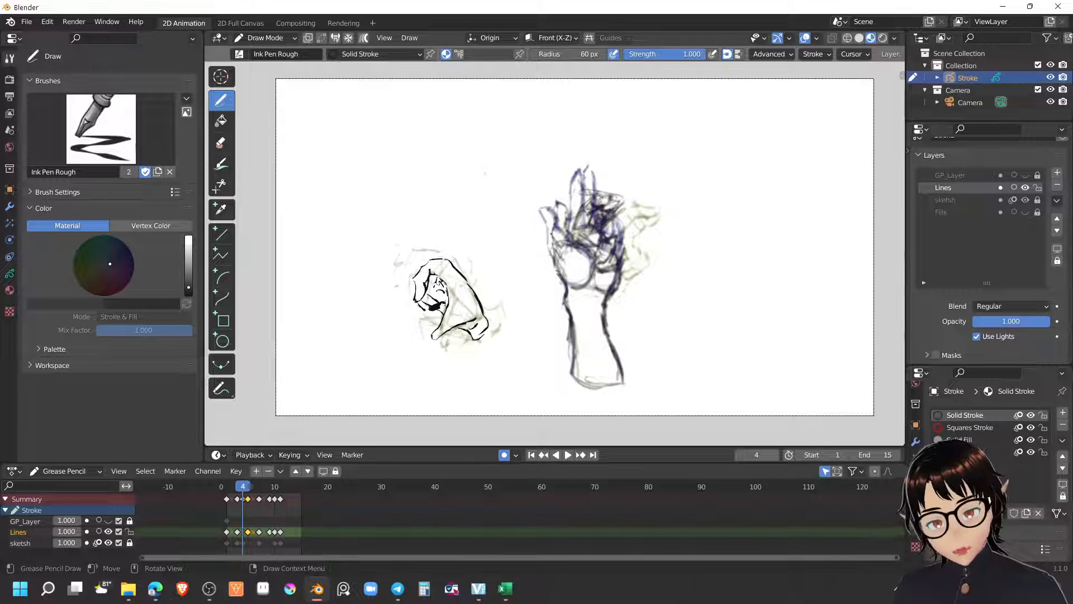
Step: Switch onion skinning from the sketch layer to Lines and ink an in-between hand at frame 4 with curled fingers and a slanted index finger
click(1013, 199)
click(1014, 187)
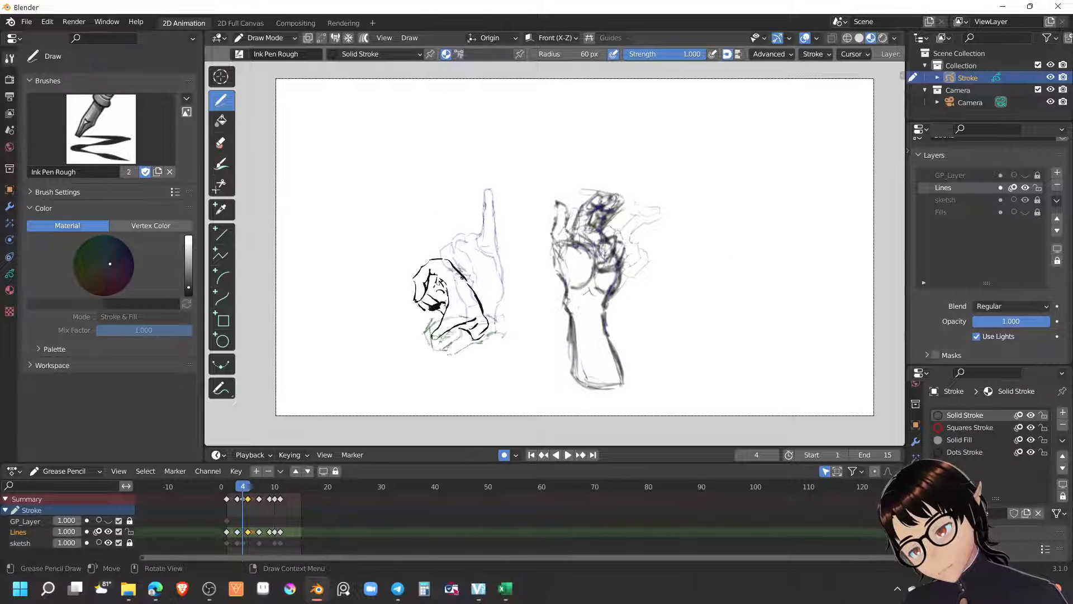
drag(470, 281, 481, 310)
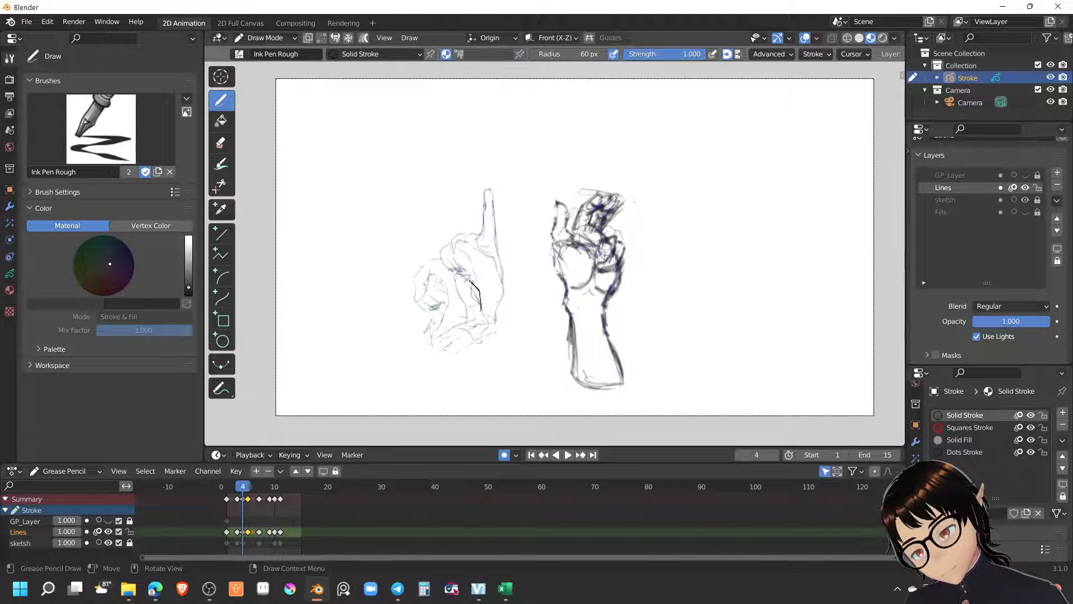
mouse_move(437, 270)
mouse_down()
mouse_move(458, 275)
mouse_move(477, 317)
mouse_up()
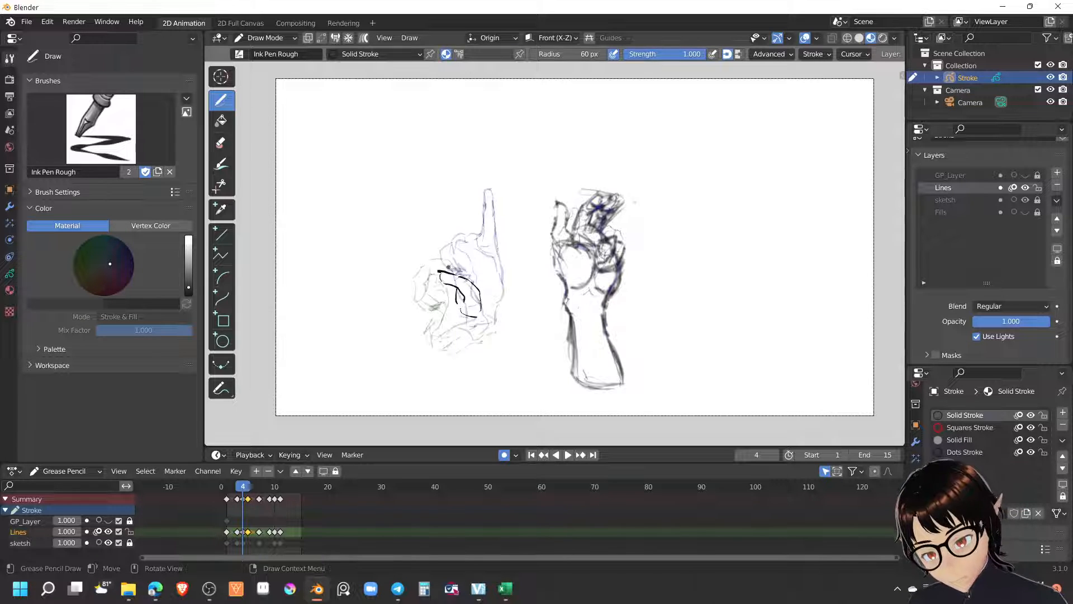
mouse_move(446, 264)
mouse_down()
mouse_move(431, 261)
mouse_move(422, 287)
mouse_move(435, 304)
mouse_move(457, 304)
mouse_up()
mouse_move(431, 265)
mouse_down()
mouse_move(432, 281)
mouse_move(451, 291)
mouse_move(435, 295)
mouse_move(448, 314)
mouse_move(475, 323)
mouse_up()
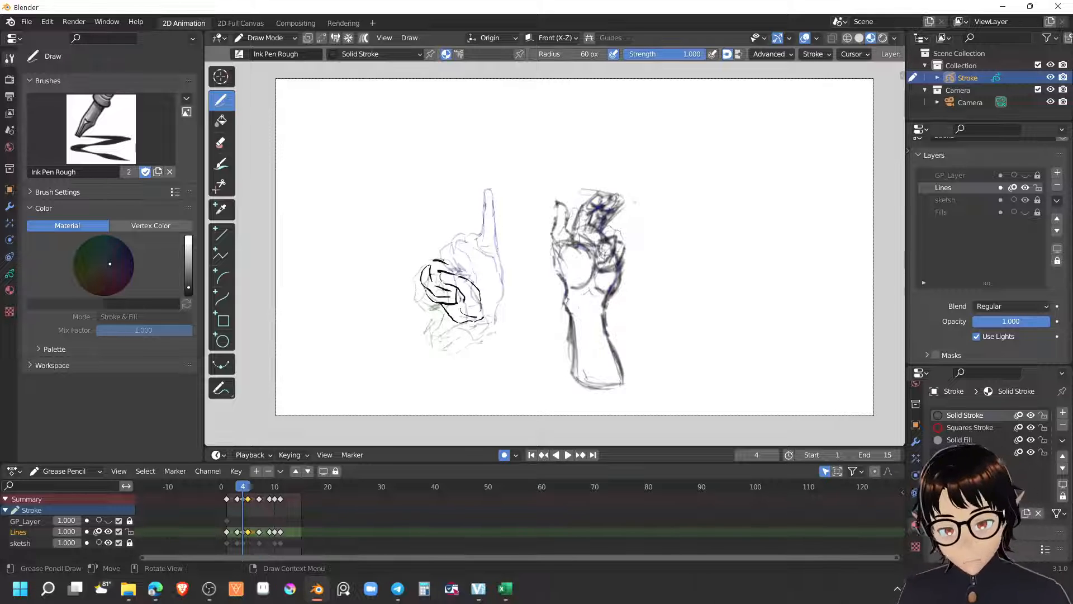
drag(443, 255, 477, 288)
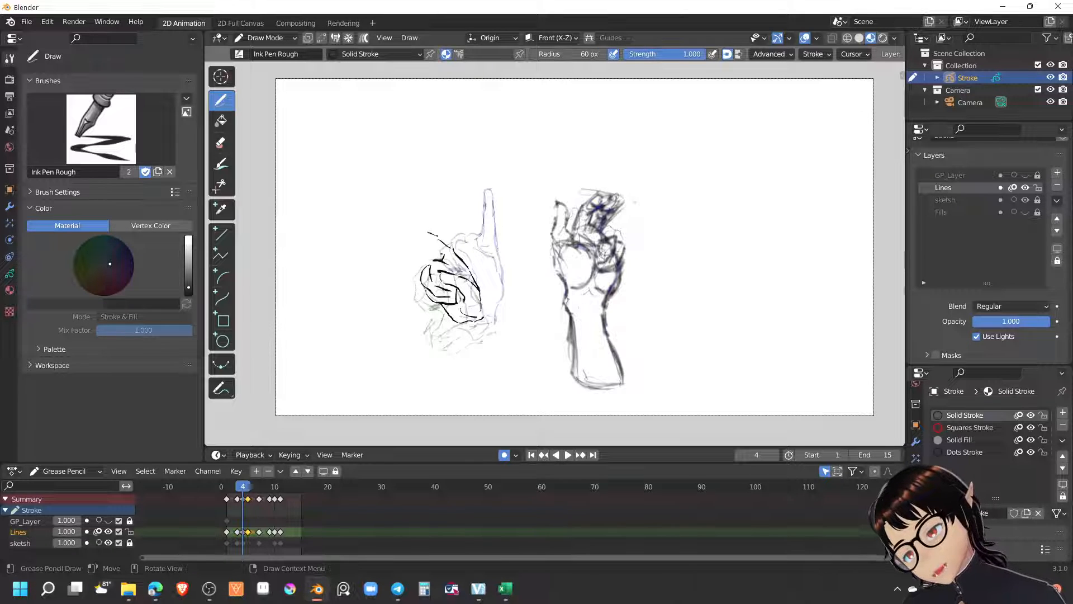
mouse_move(427, 231)
mouse_down()
mouse_move(414, 225)
mouse_move(444, 265)
mouse_up()
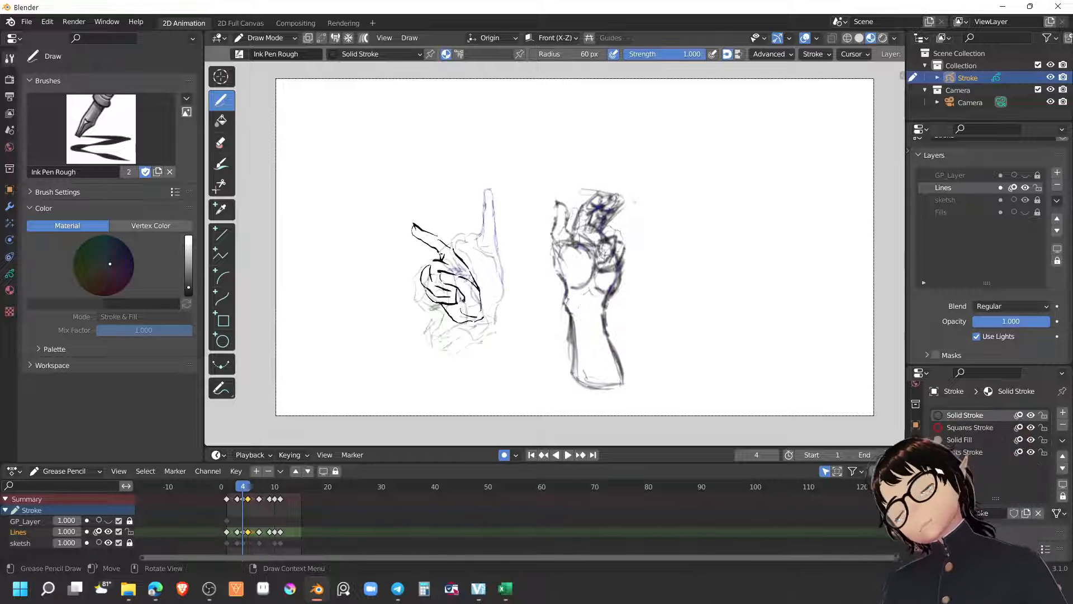
Step: Push the curled fingers' strokes slightly outward in Sculpt Mode with the 170 px Push brush and return to Draw Mode
key(ctrl+Tab)
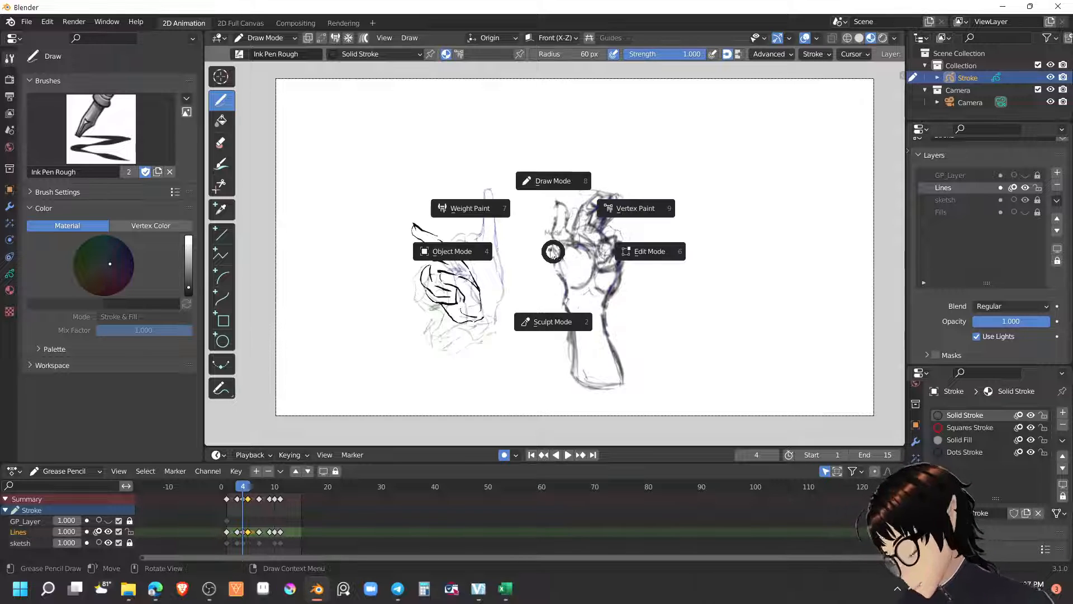
click(553, 329)
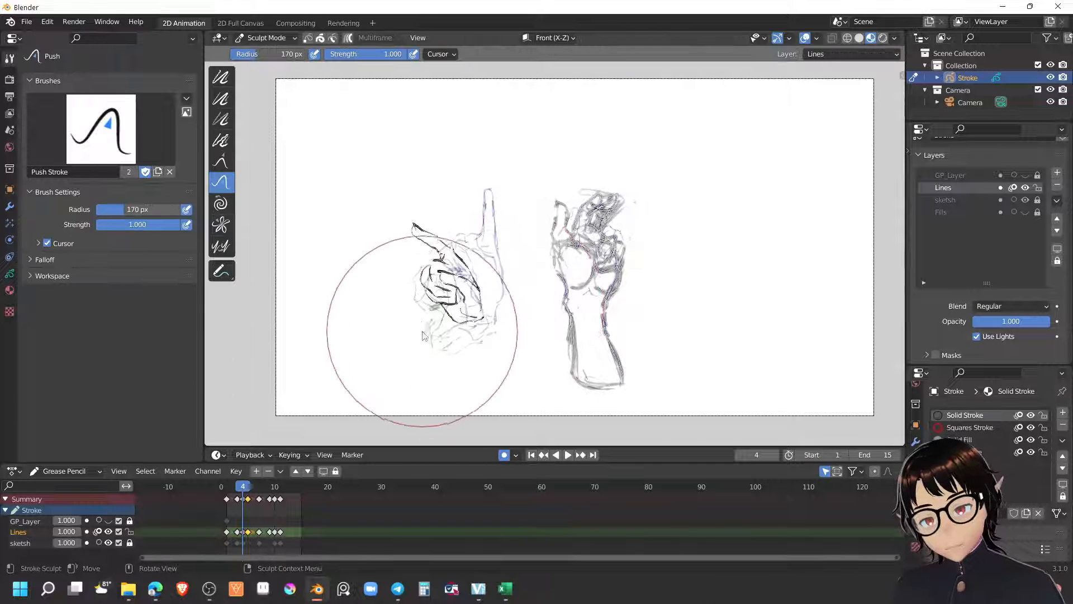
drag(429, 324, 414, 331)
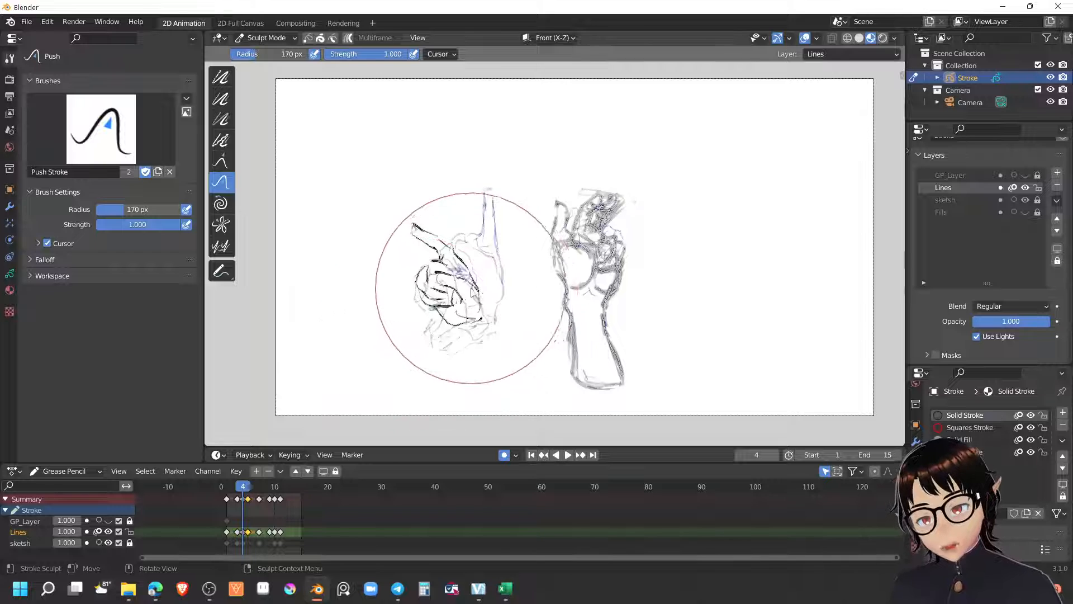
key(ctrl+Tab)
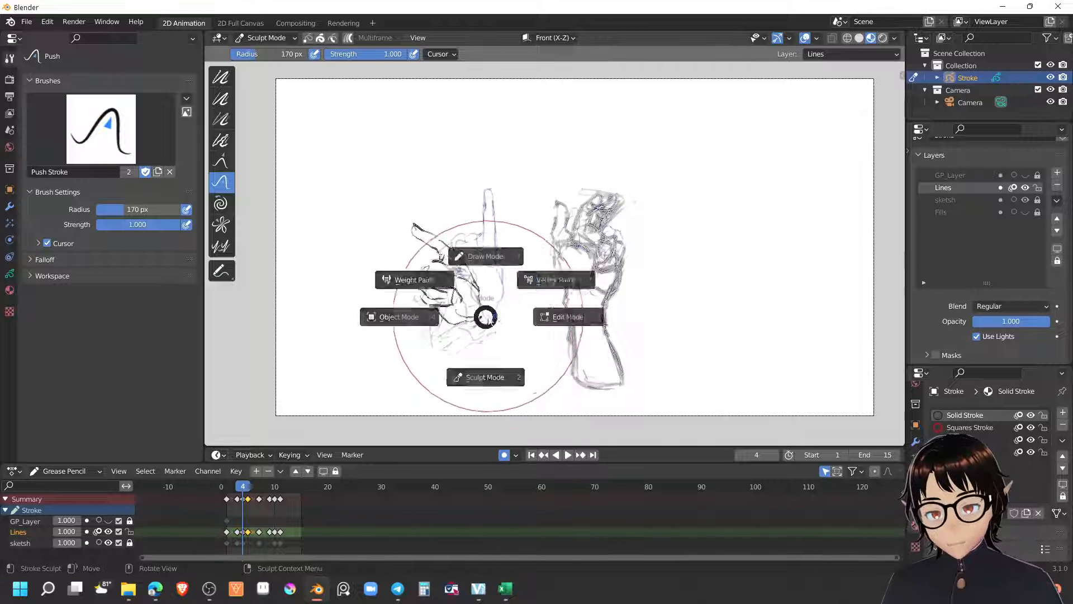
click(481, 290)
Step: Ink the in-between hand's wrist below the curled fingers, undoing the unwanted strokes
drag(455, 327, 469, 343)
key(ctrl+z)
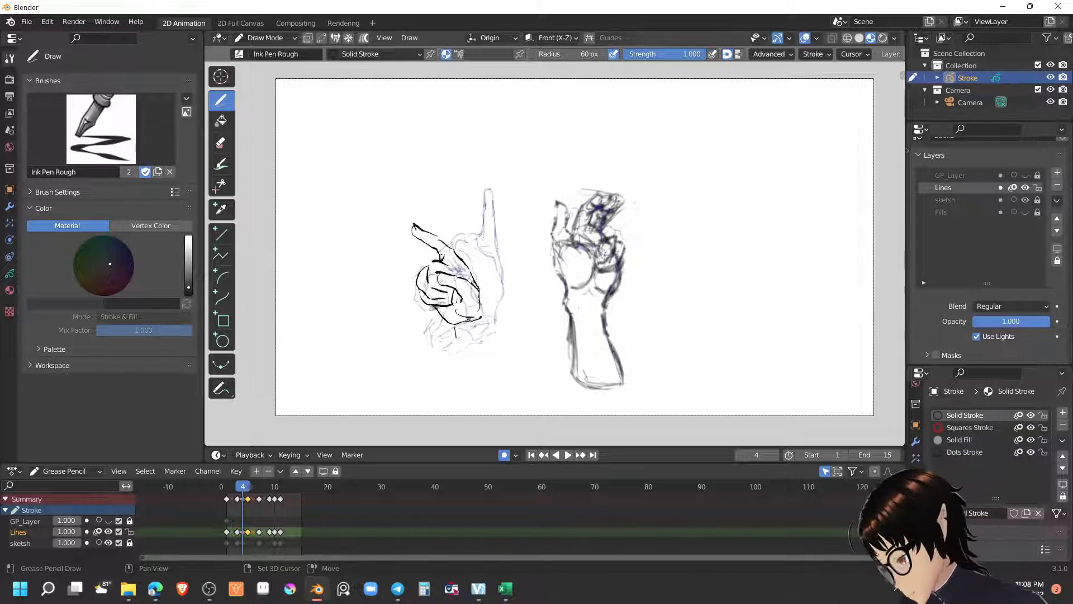
key(ctrl+z)
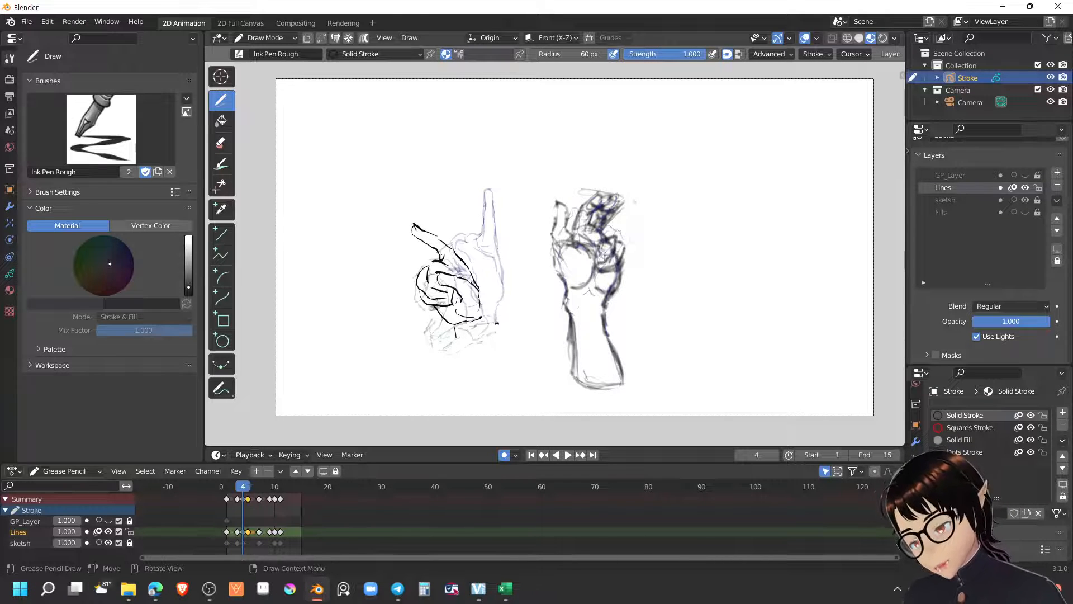
key(ctrl+z)
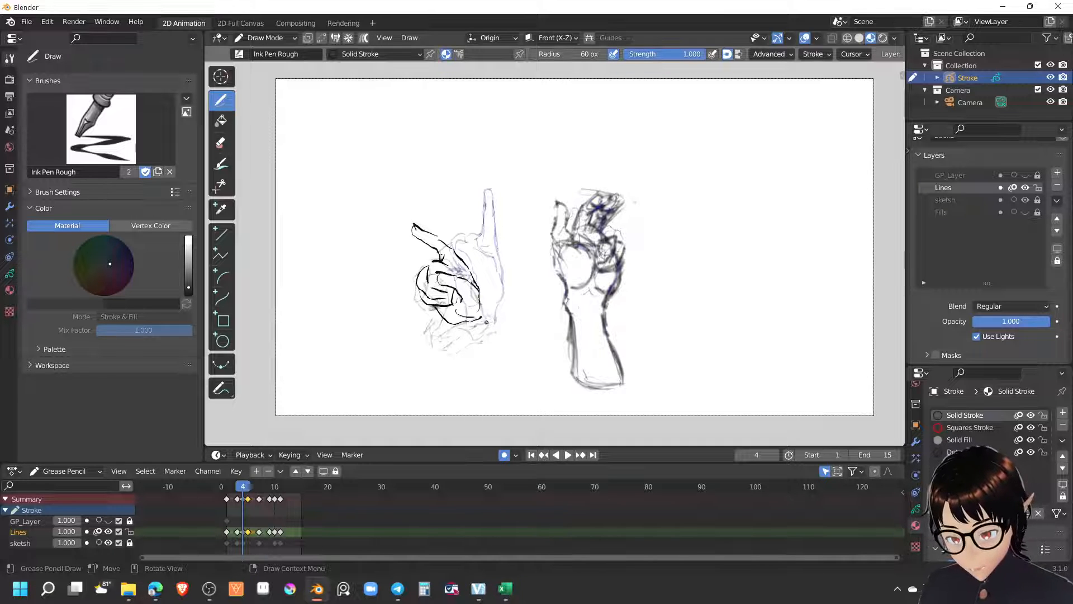
mouse_move(458, 323)
mouse_down()
mouse_move(461, 335)
mouse_move(485, 325)
mouse_up()
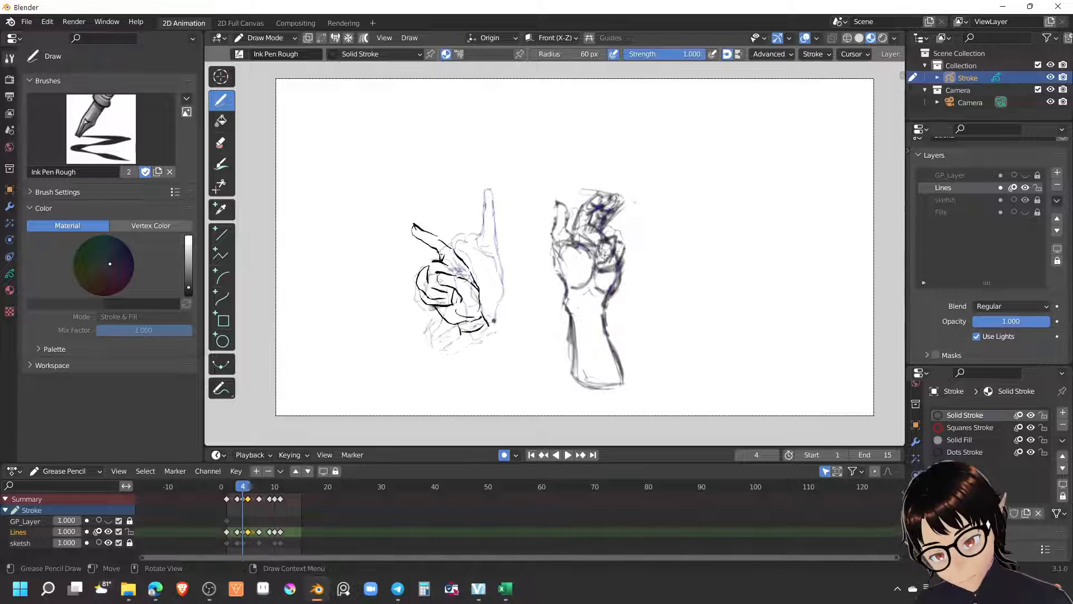
Step: Hide the sketch layer, turn off onion skinning on Lines and play back the inked frames
key(space)
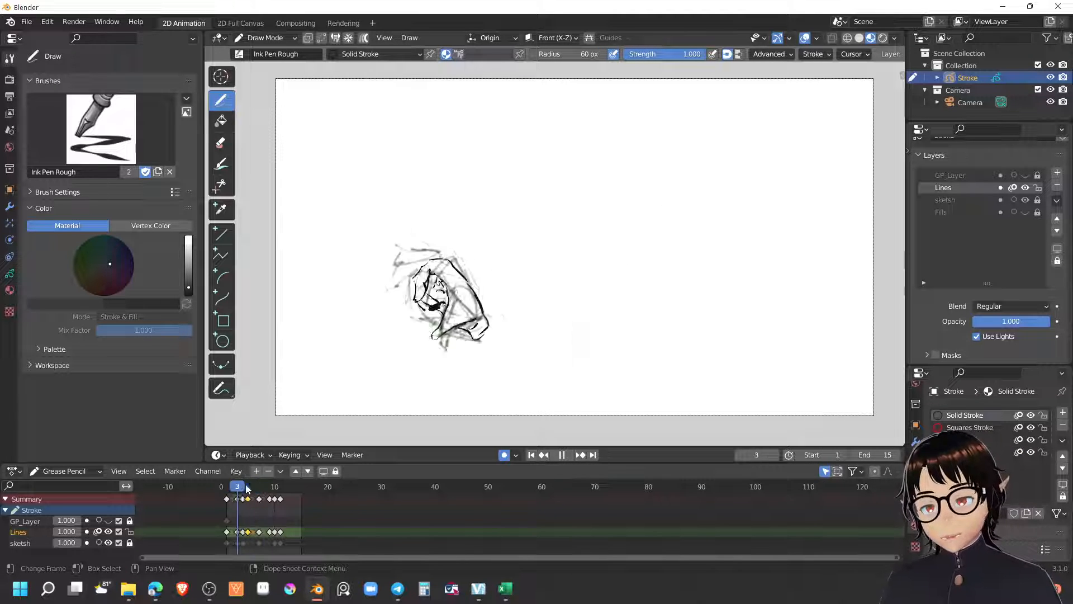
key(space)
click(1025, 200)
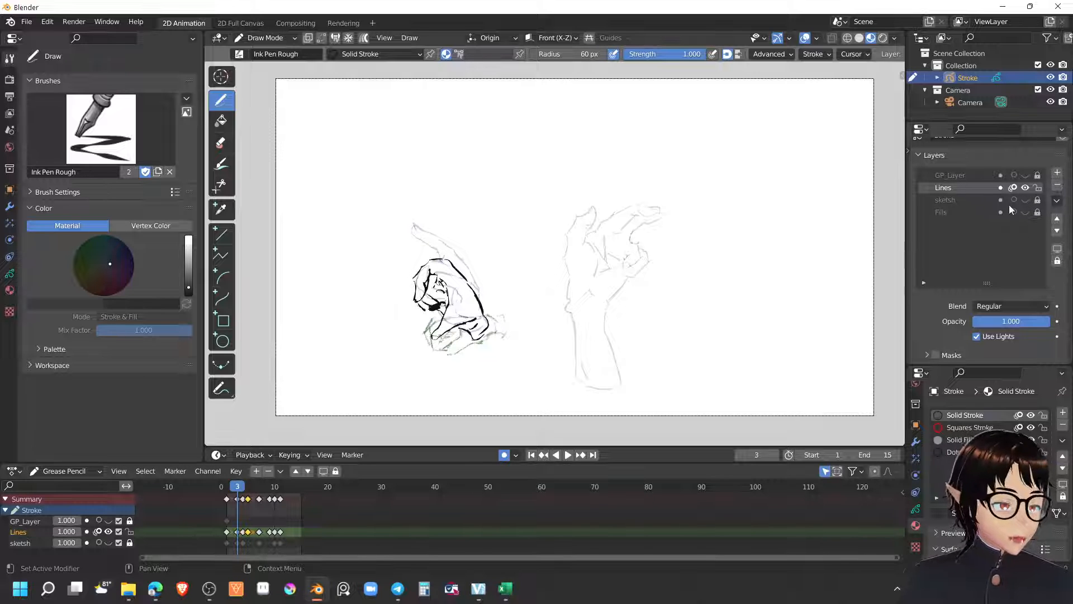
click(1013, 188)
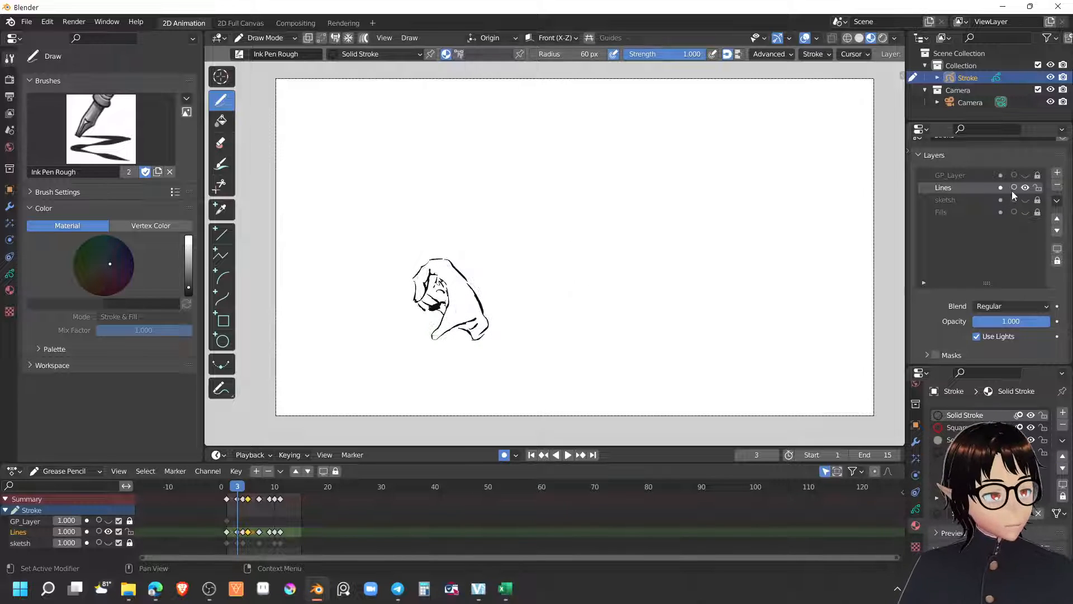
click(544, 455)
click(569, 454)
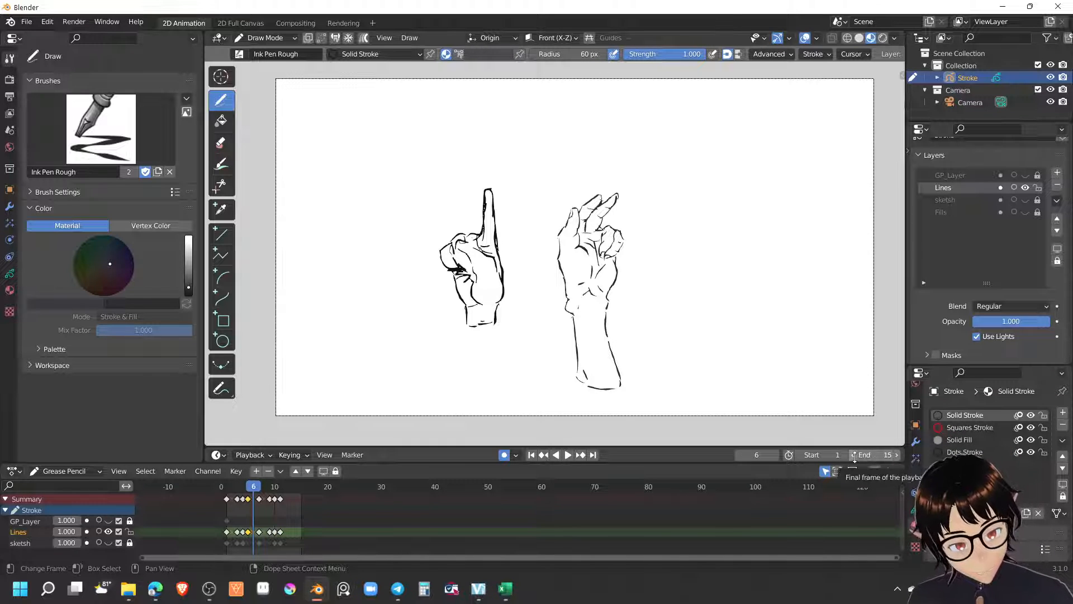
Step: Set the scene's end frame to 6 and play the shortened animation from the start
drag(864, 454, 654, 472)
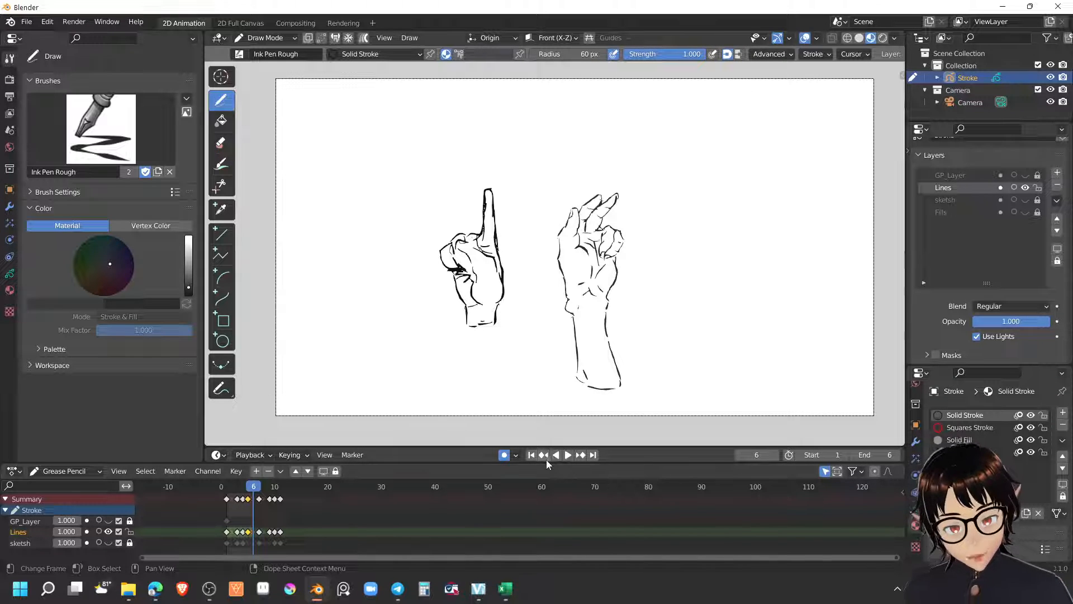
click(532, 455)
click(568, 454)
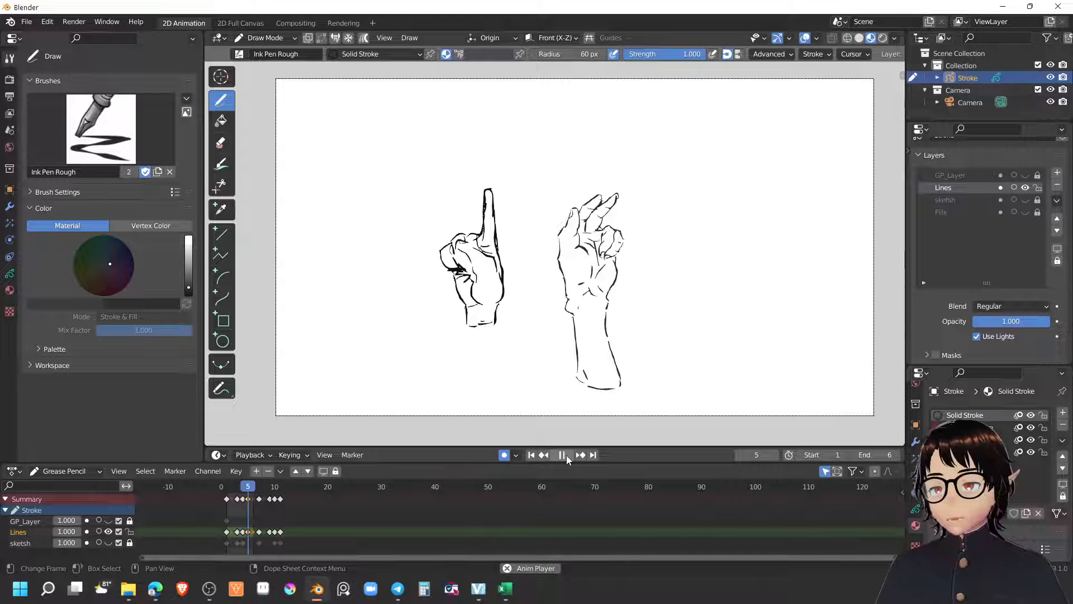
click(566, 455)
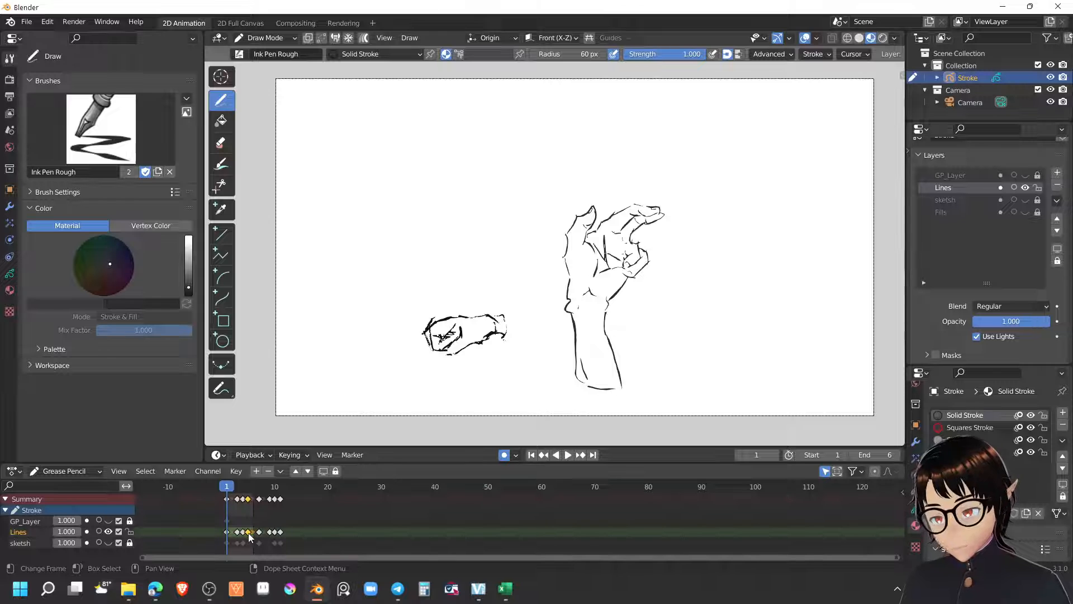
Step: Move the Lines keyframe at frame 5 to frame 8 and play back the new spacing
drag(250, 536, 263, 532)
key(space)
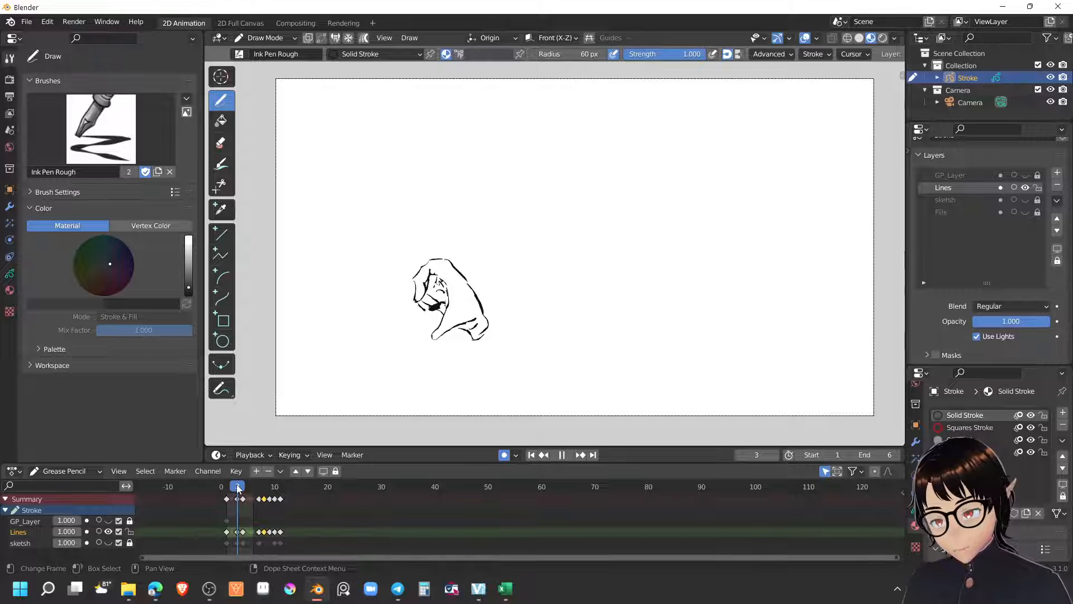
key(space)
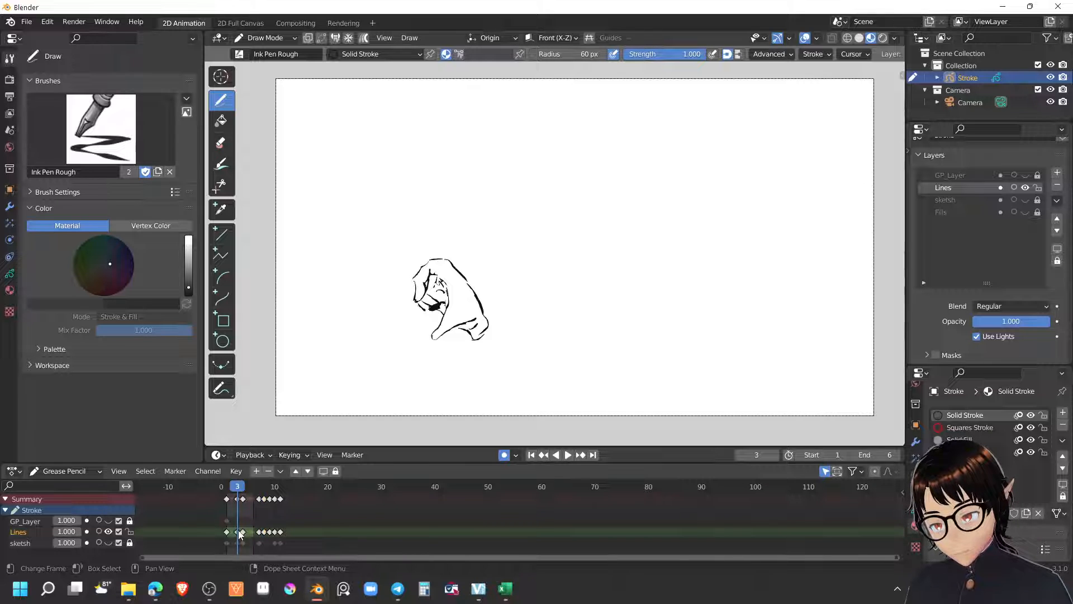
Step: Move the Lines keyframe at frame 4 to frame 6 and play back the new spacing
key(space)
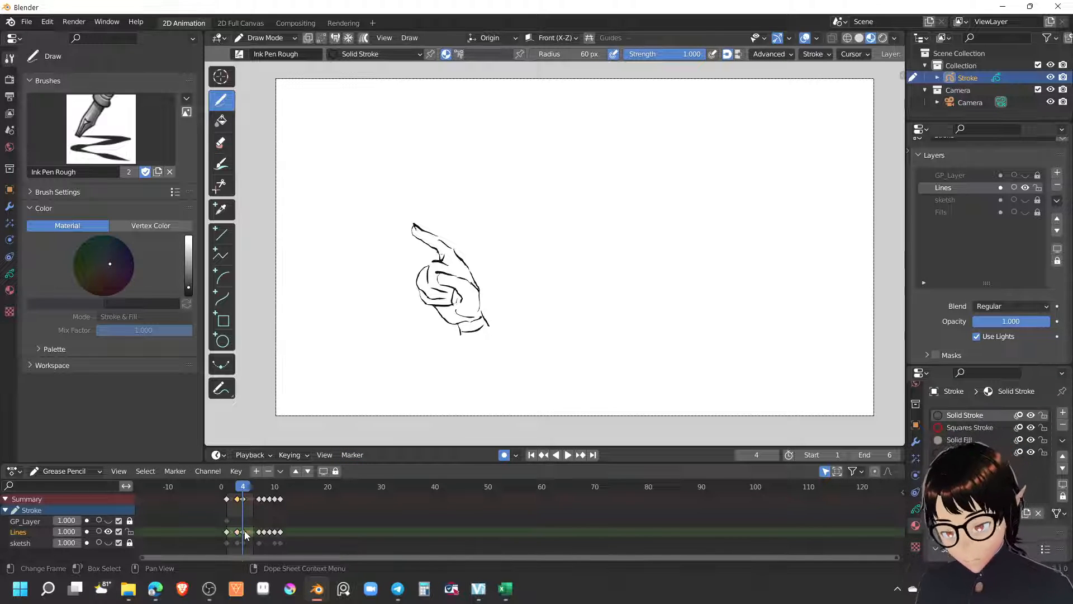
drag(245, 535, 253, 531)
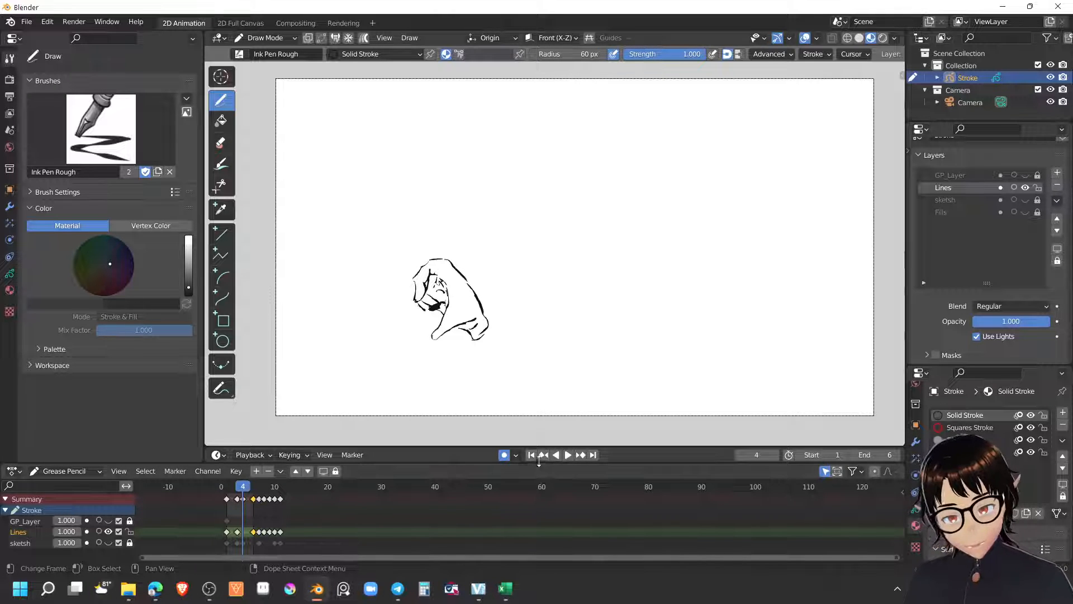
click(568, 454)
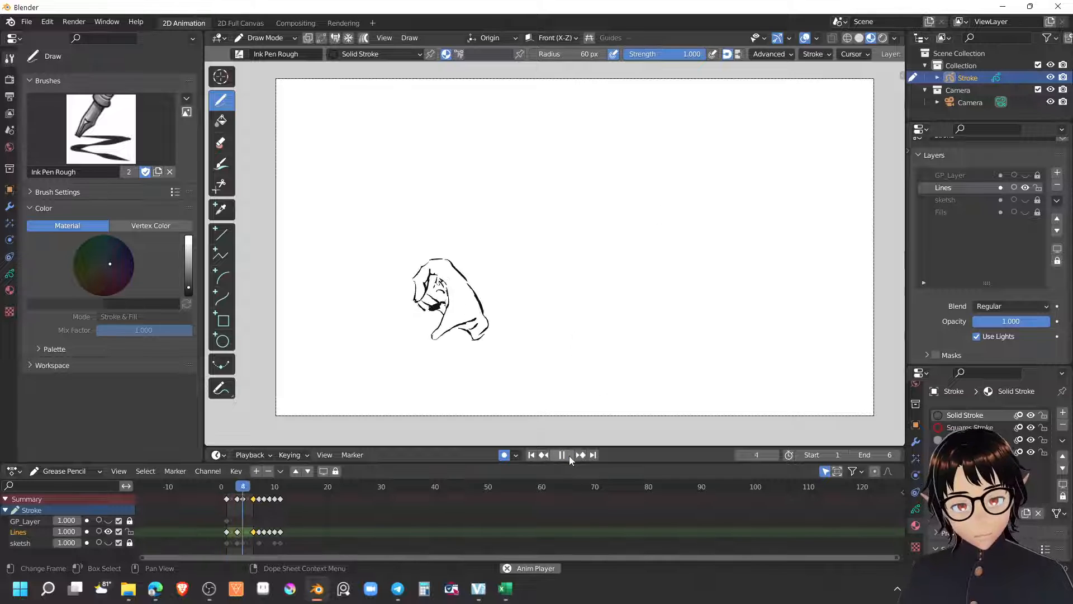
click(569, 455)
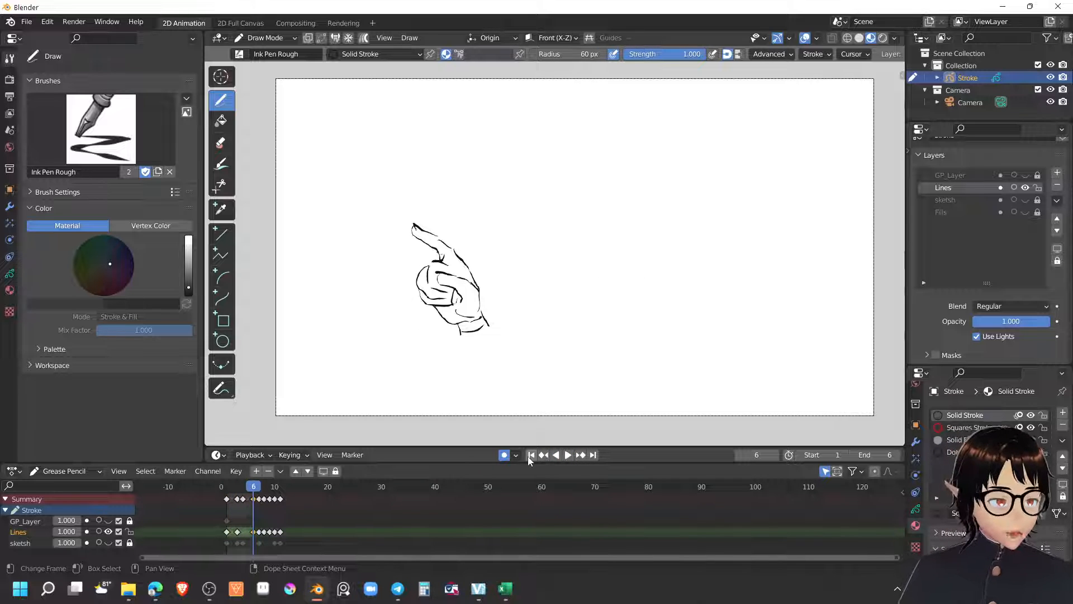
click(528, 455)
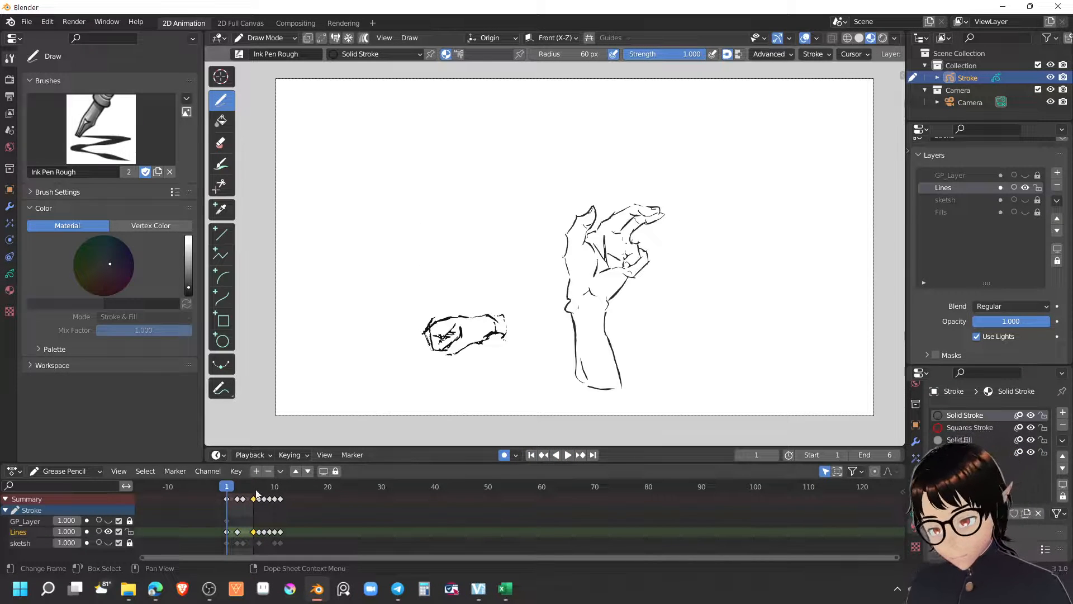
Step: Set the scene's end frame to 10 and play the animation from the start
drag(257, 493, 267, 492)
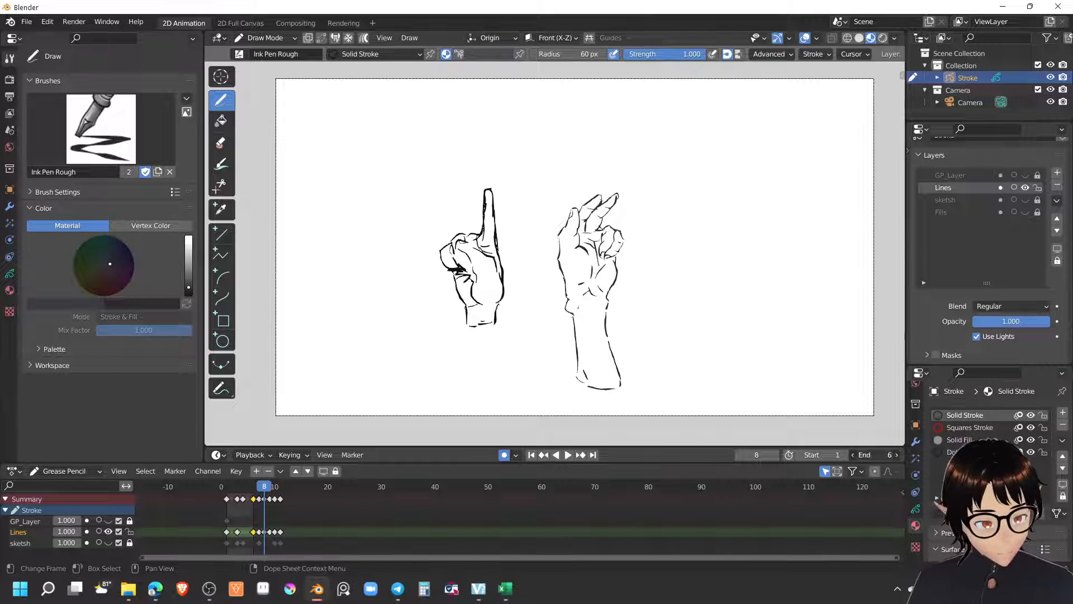
mouse_move(874, 455)
mouse_down()
mouse_move(898, 455)
mouse_move(883, 455)
mouse_up()
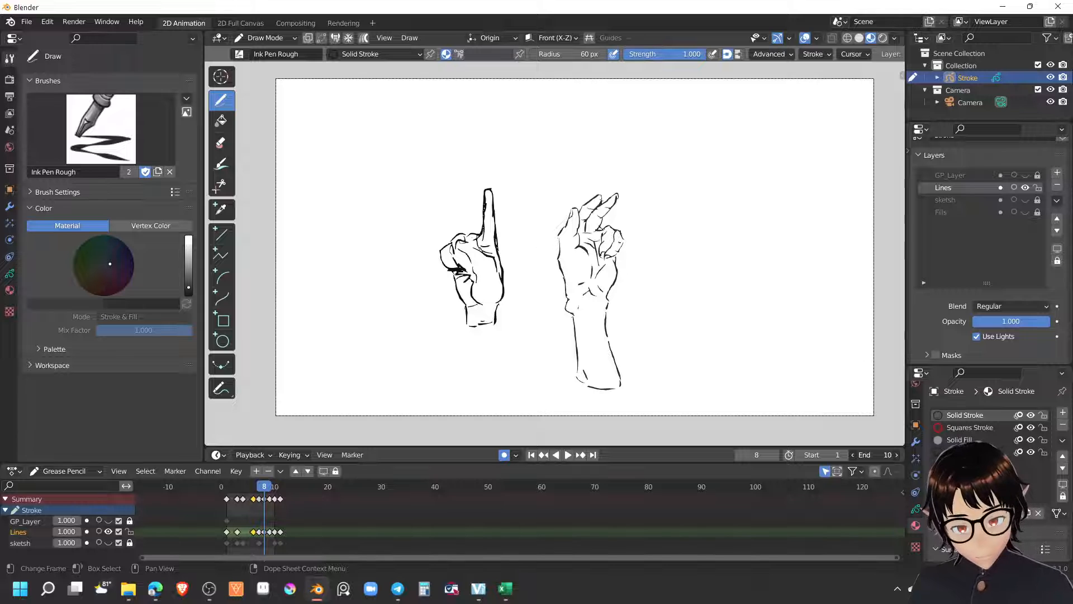
click(533, 455)
click(569, 455)
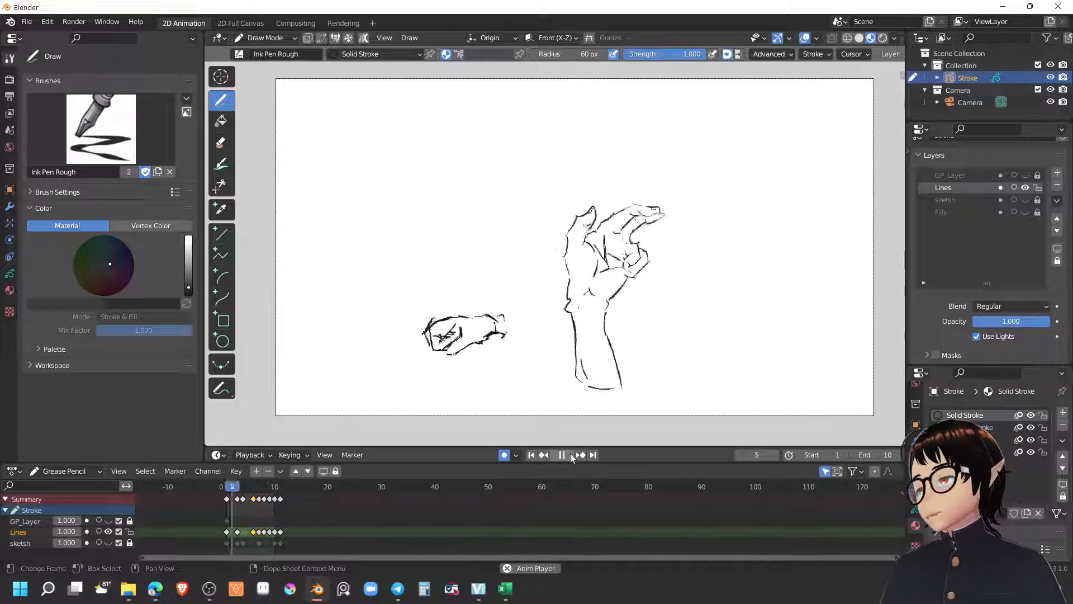
click(564, 455)
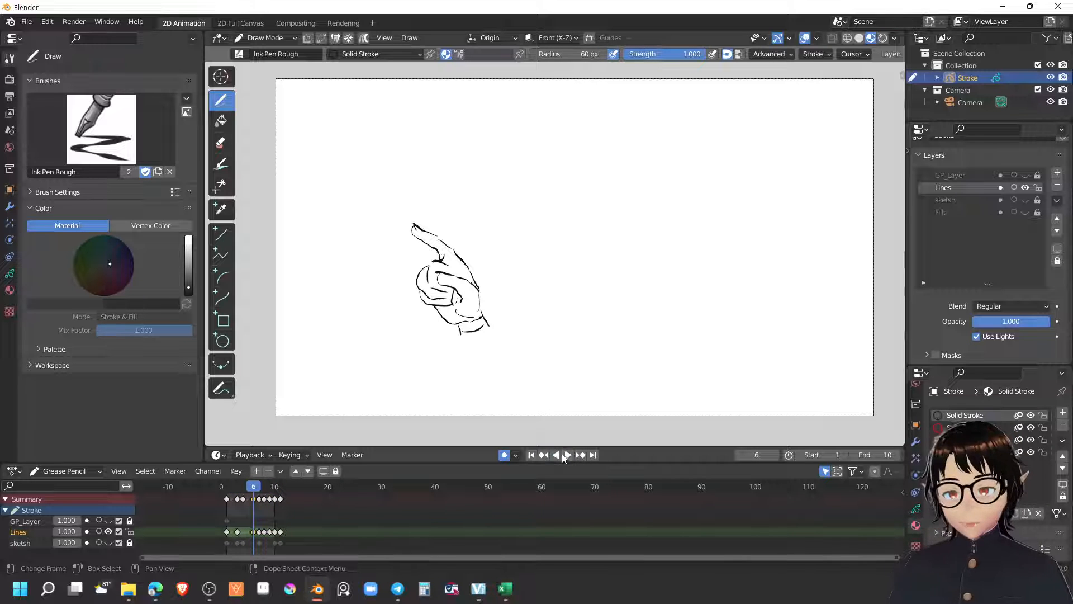
click(532, 455)
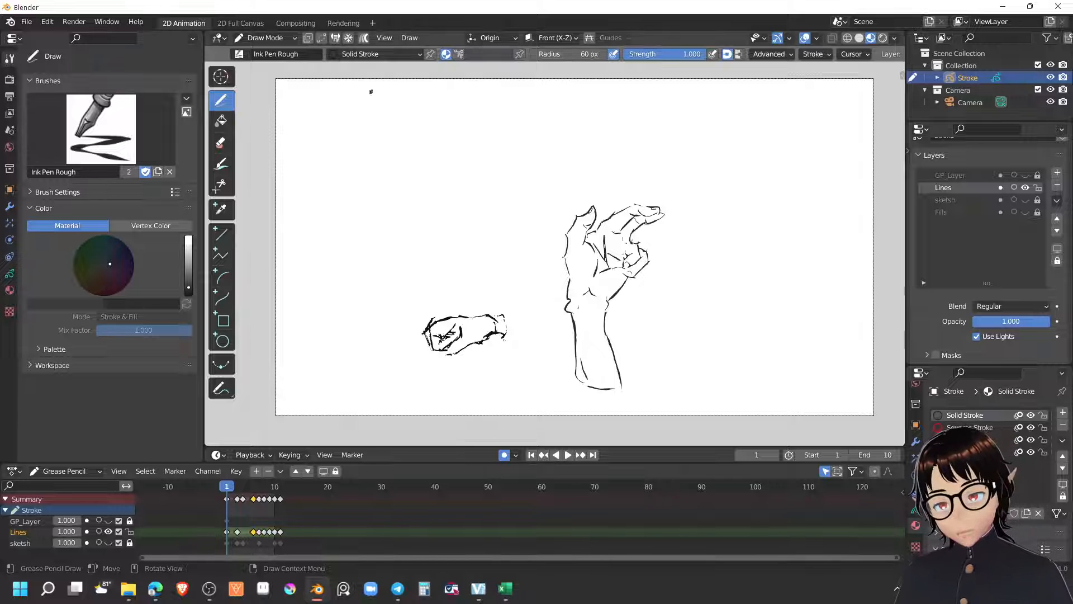
Step: With multiframe editing on for all Lines keyframes, move the open hand and forearm strokes to GP_Layer in Edit Mode
click(363, 39)
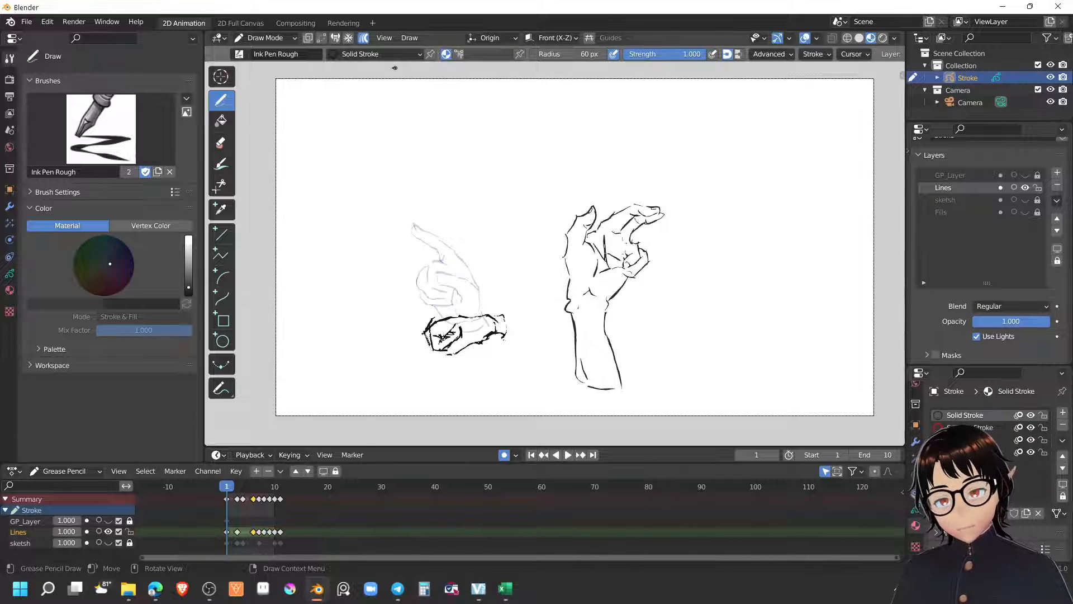
drag(362, 526, 188, 483)
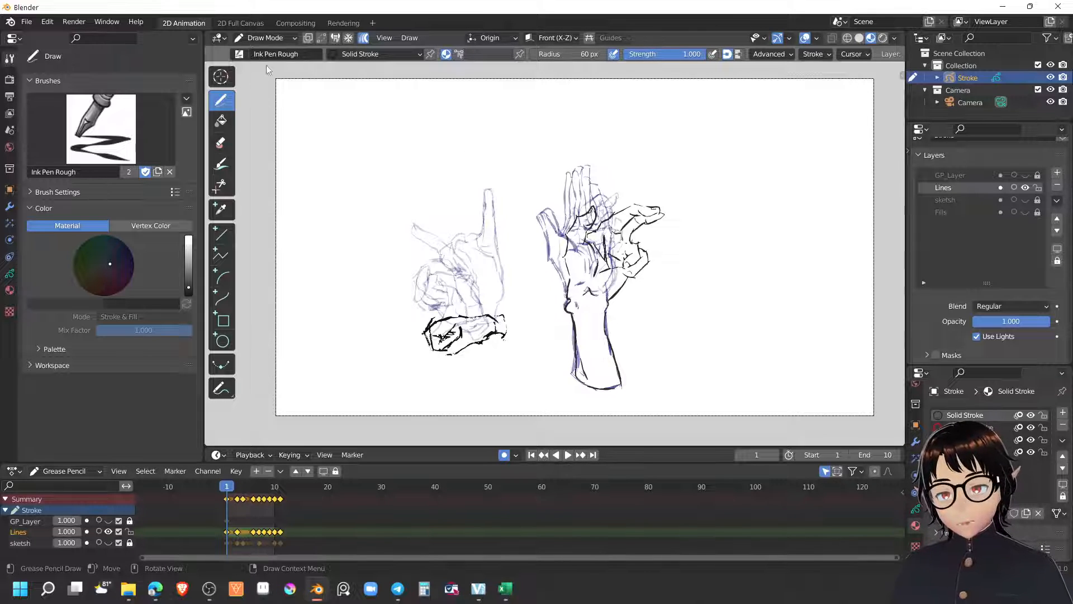
click(278, 40)
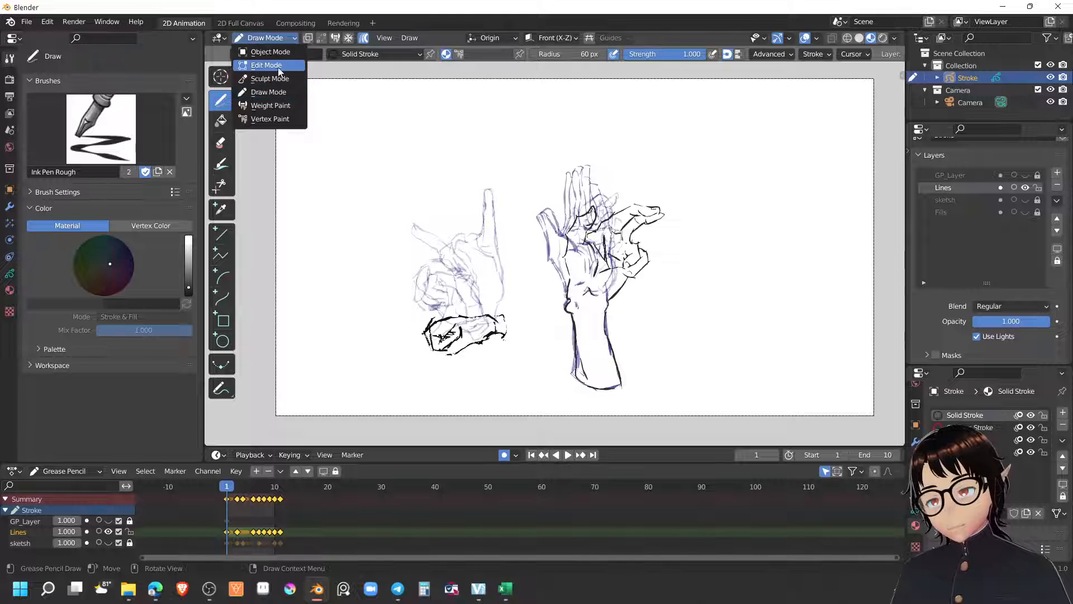
click(260, 62)
mouse_move(513, 115)
mouse_down()
mouse_move(563, 350)
mouse_move(688, 395)
mouse_move(703, 420)
mouse_move(681, 389)
mouse_up()
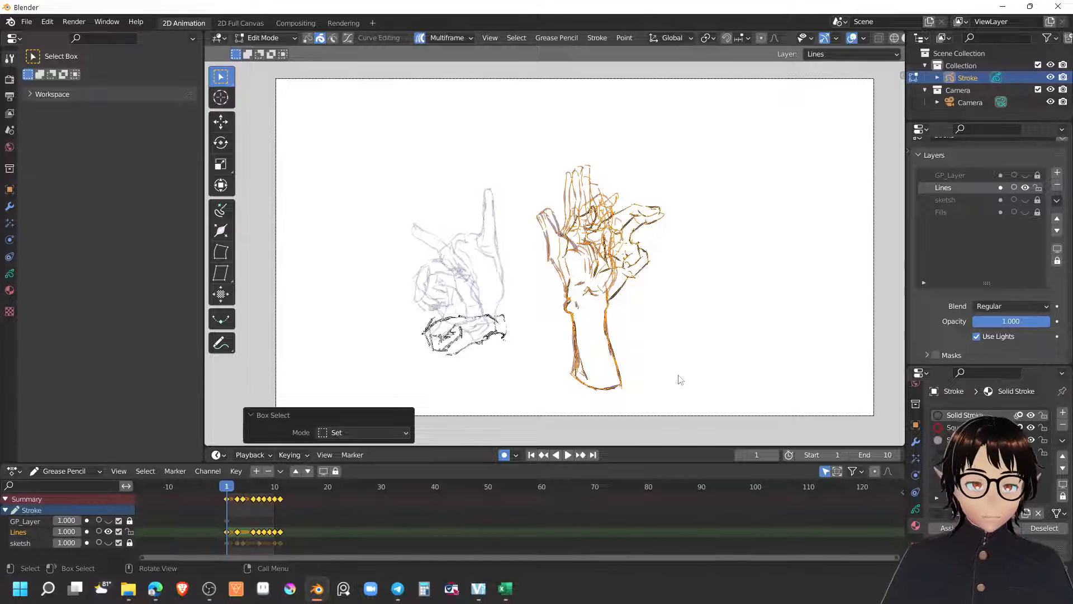
key(x)
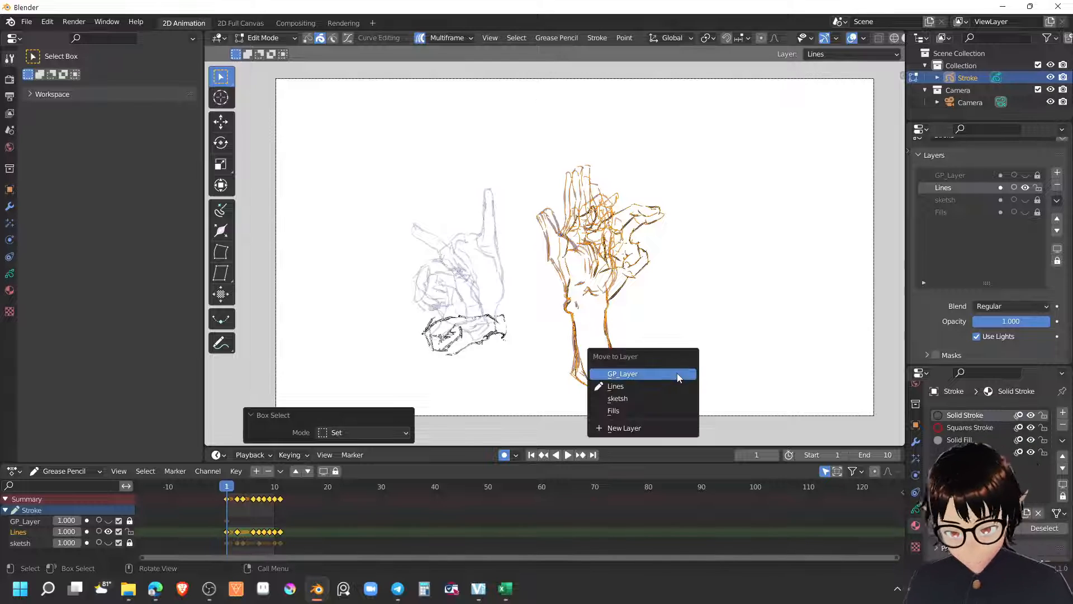
click(643, 374)
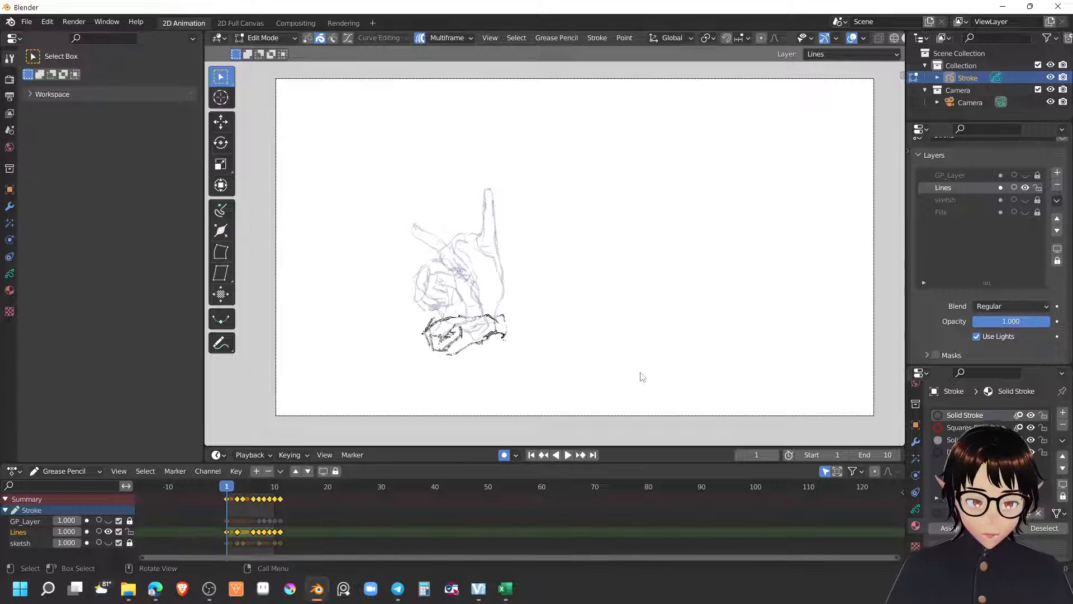
Step: Return to Draw Mode with multiframe editing off and play back the remaining hand animation
key(space)
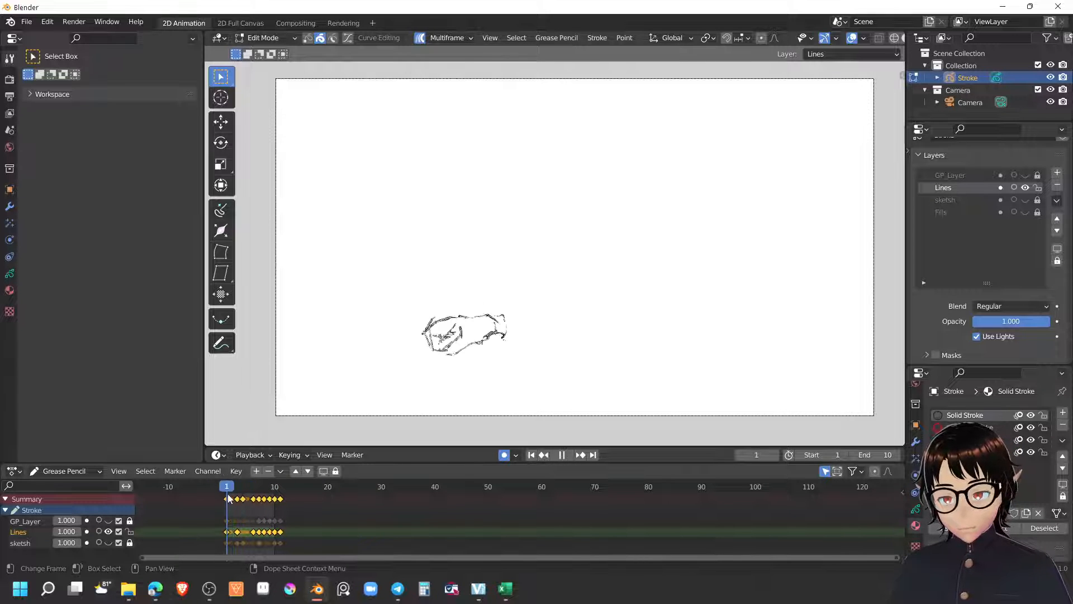
key(Escape)
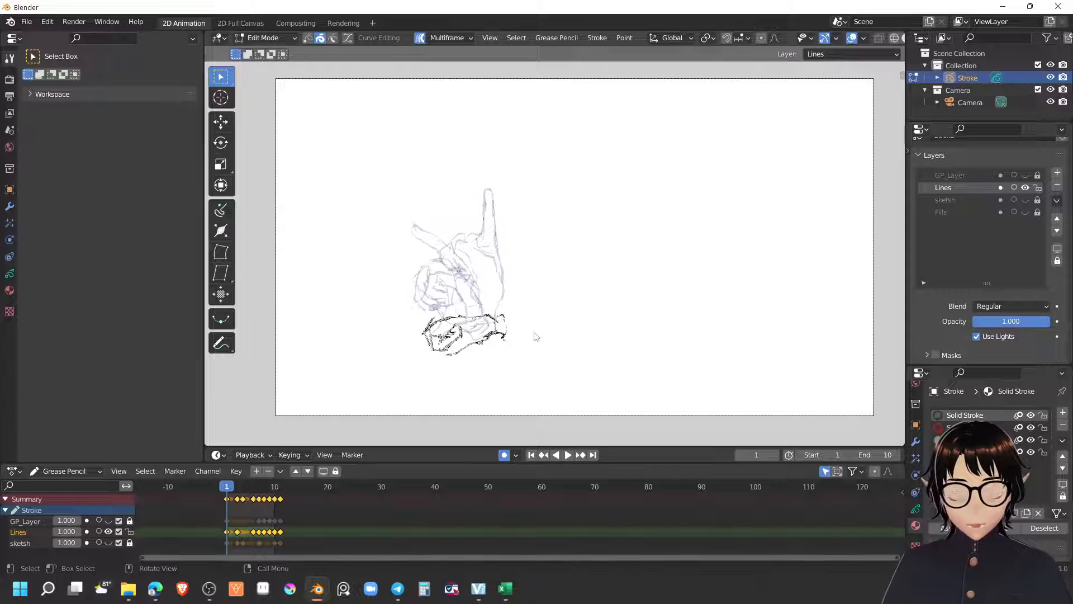
key(ctrl+Tab)
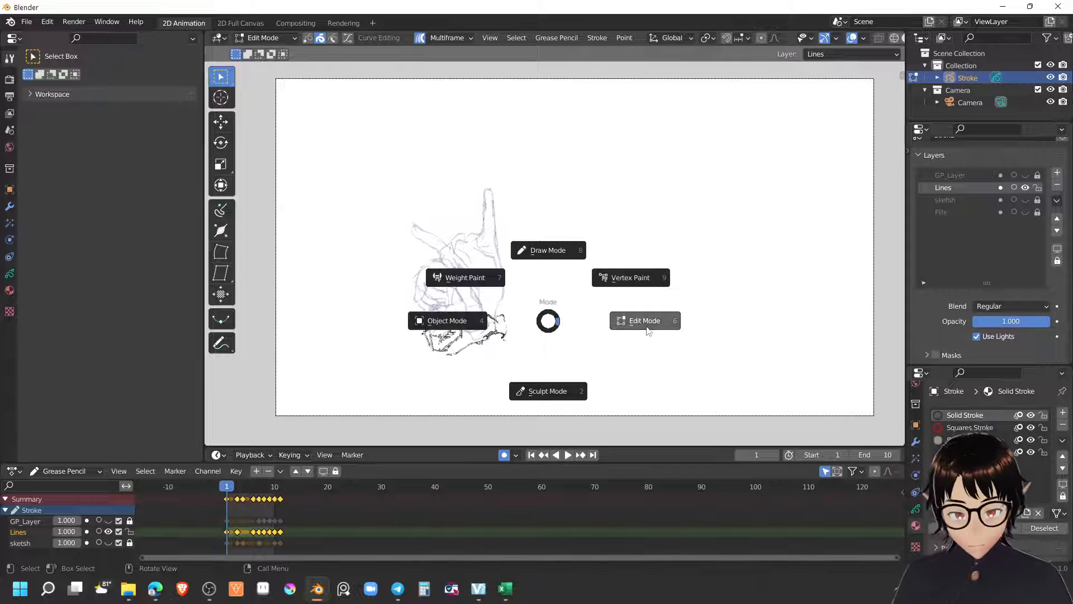
click(545, 251)
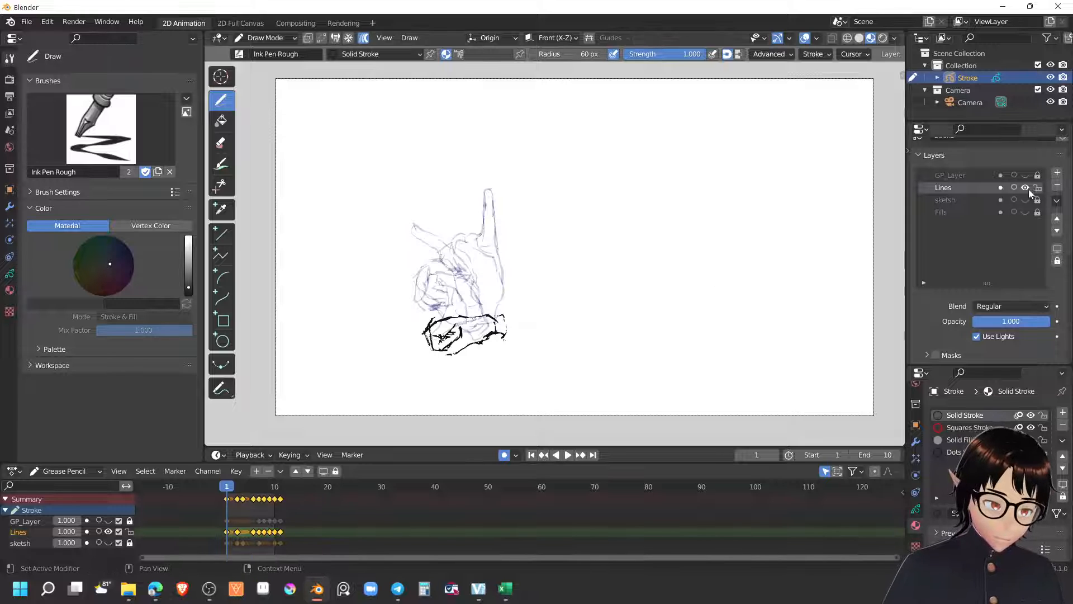
click(365, 39)
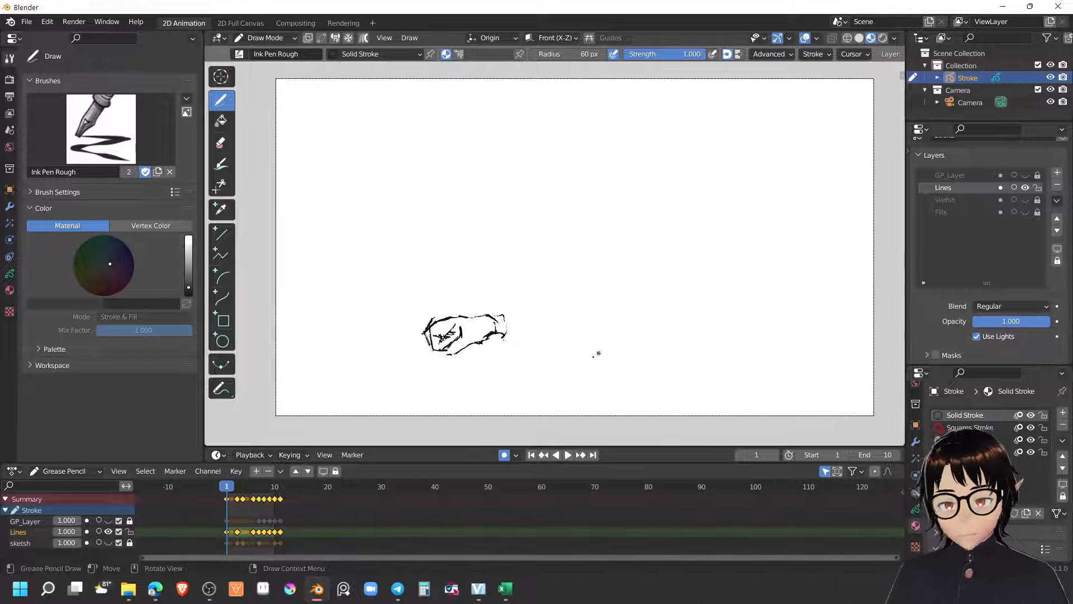
click(568, 455)
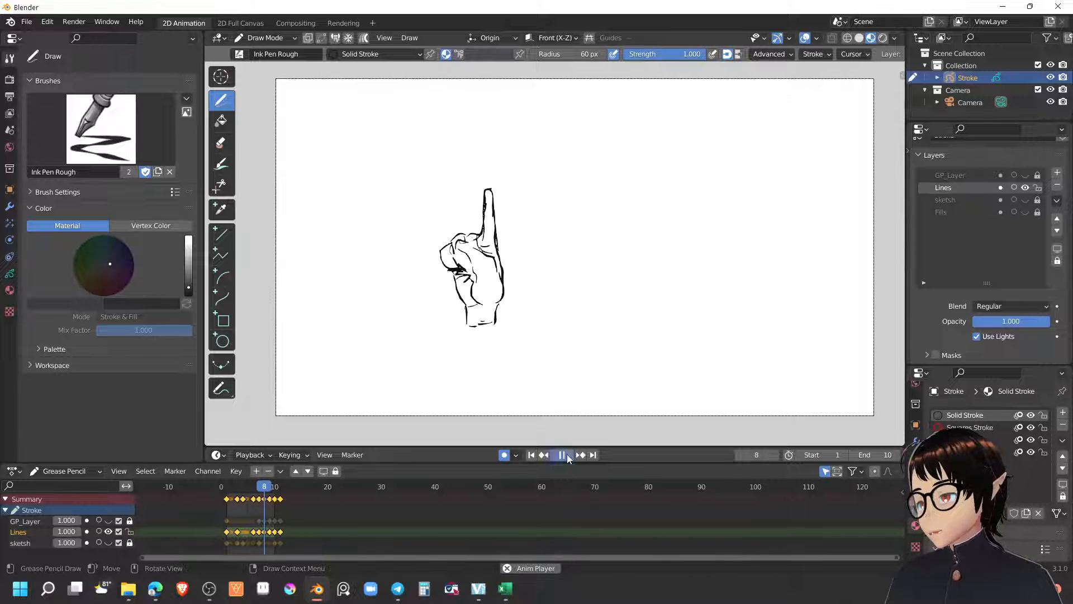
click(566, 454)
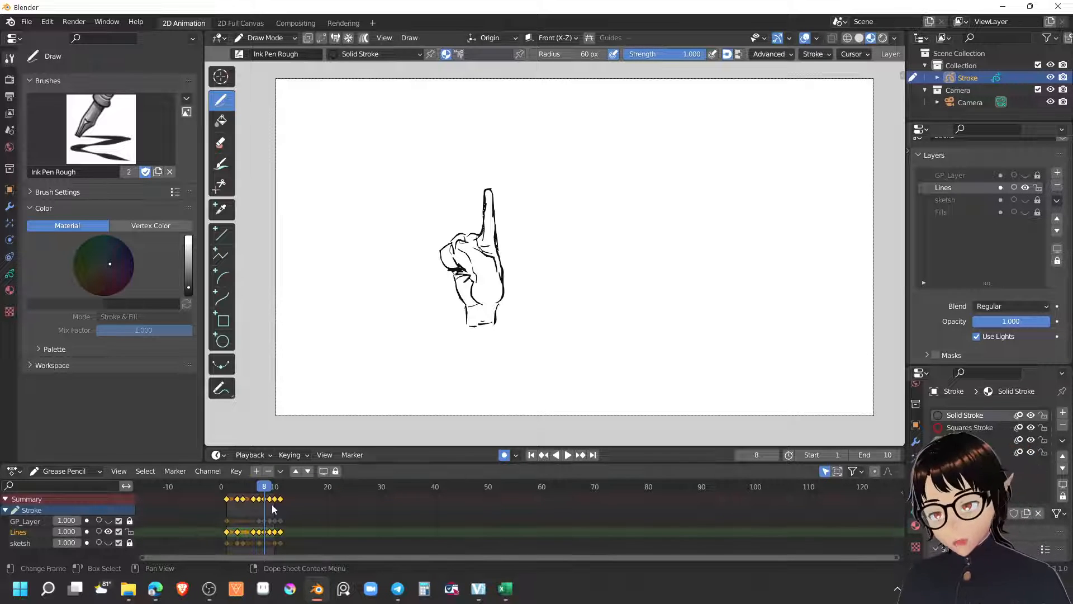
Step: Delete the empty Lines keyframe at frame 7
middle_drag(272, 505, 288, 470)
scroll(263, 511, up, 4)
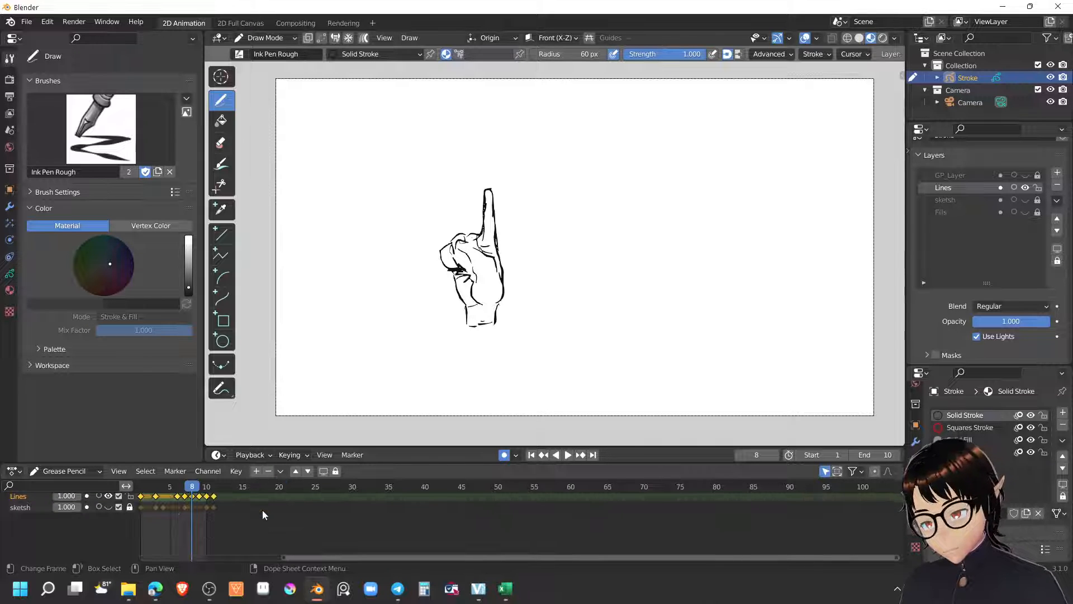
scroll(263, 510, up, 3)
middle_drag(222, 523, 438, 532)
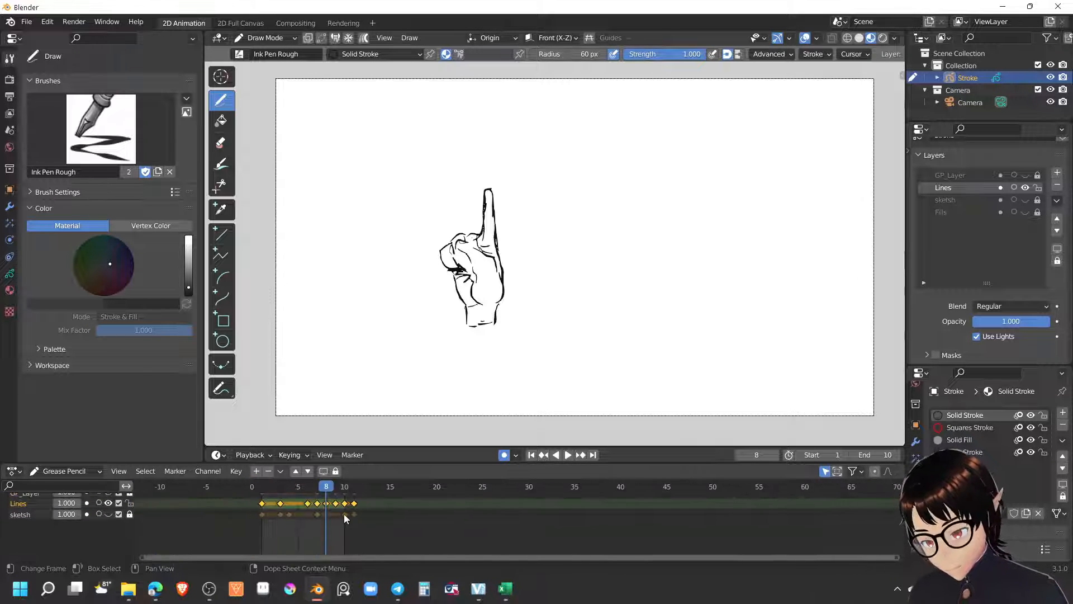
middle_drag(361, 530, 387, 554)
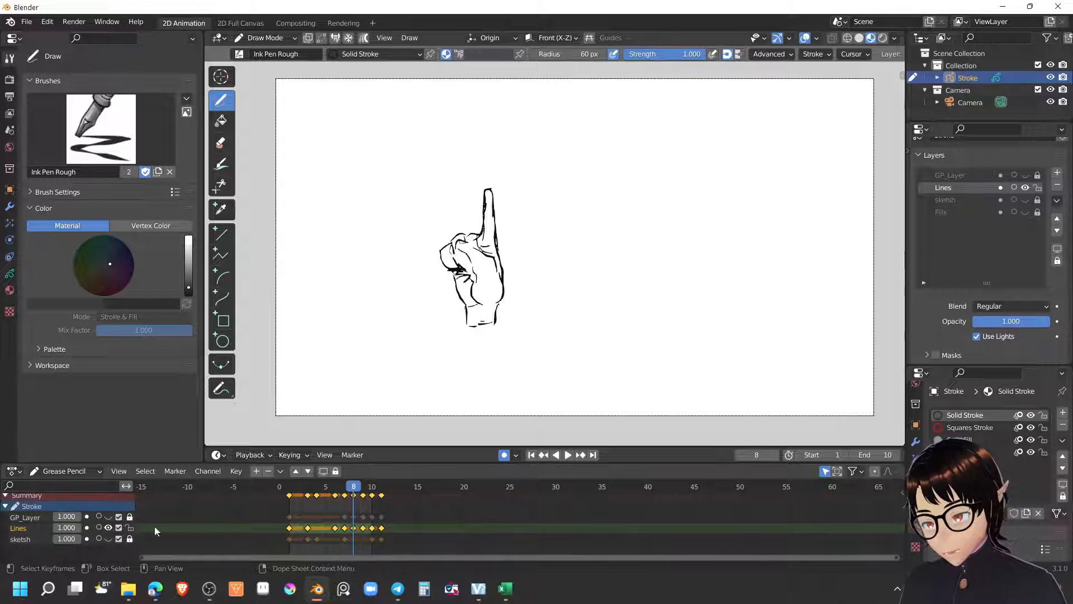
click(309, 527)
mouse_move(319, 487)
mouse_down()
mouse_move(289, 490)
mouse_move(345, 497)
mouse_up()
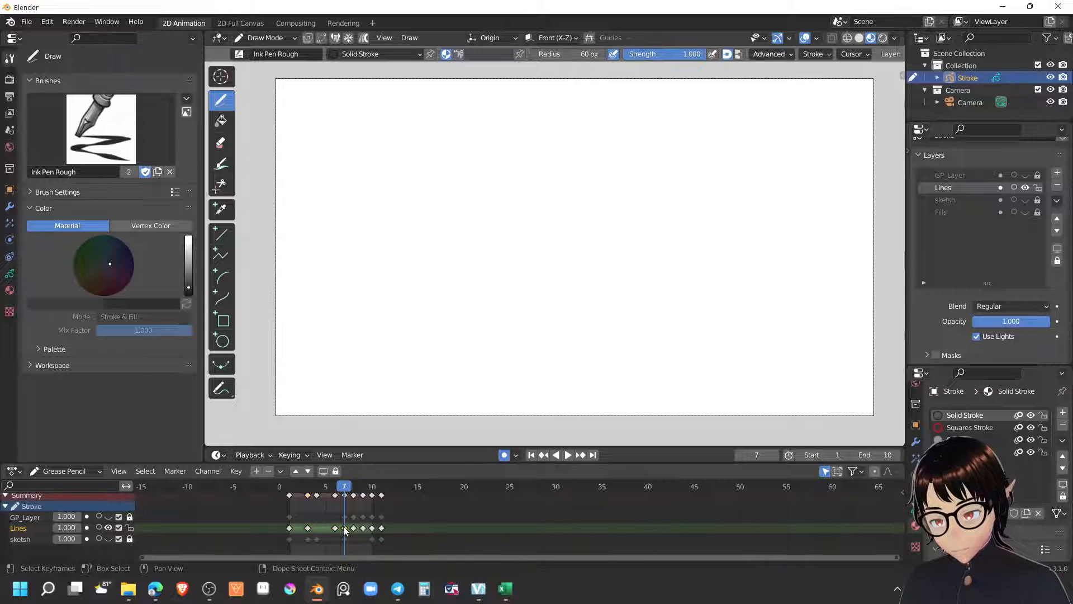
key(x)
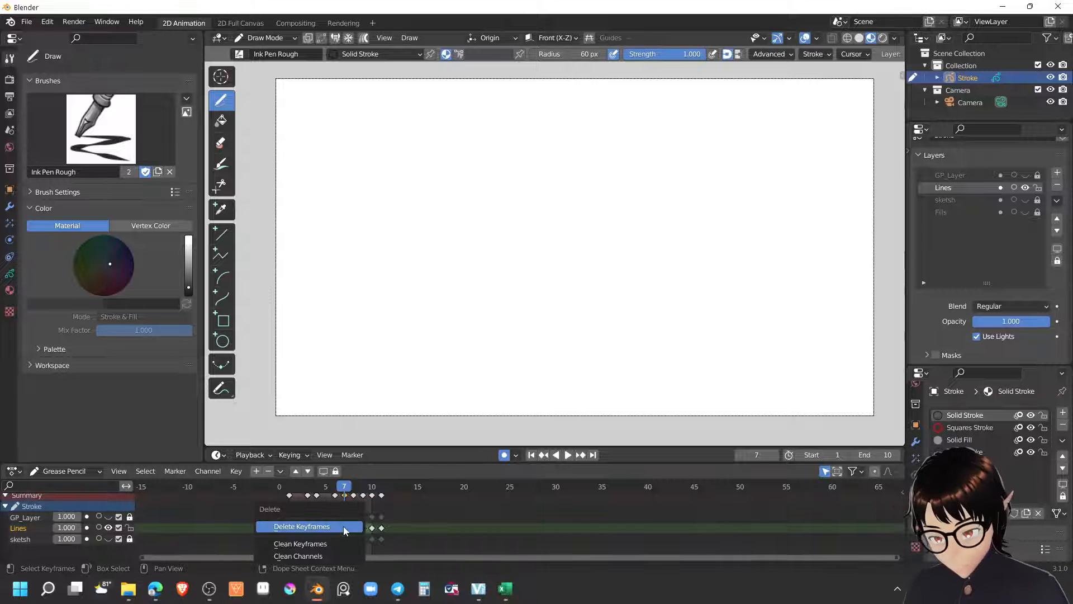
click(345, 528)
Step: Delete the leftover Lines keyframes at frames 9, 10 and 11
key(space)
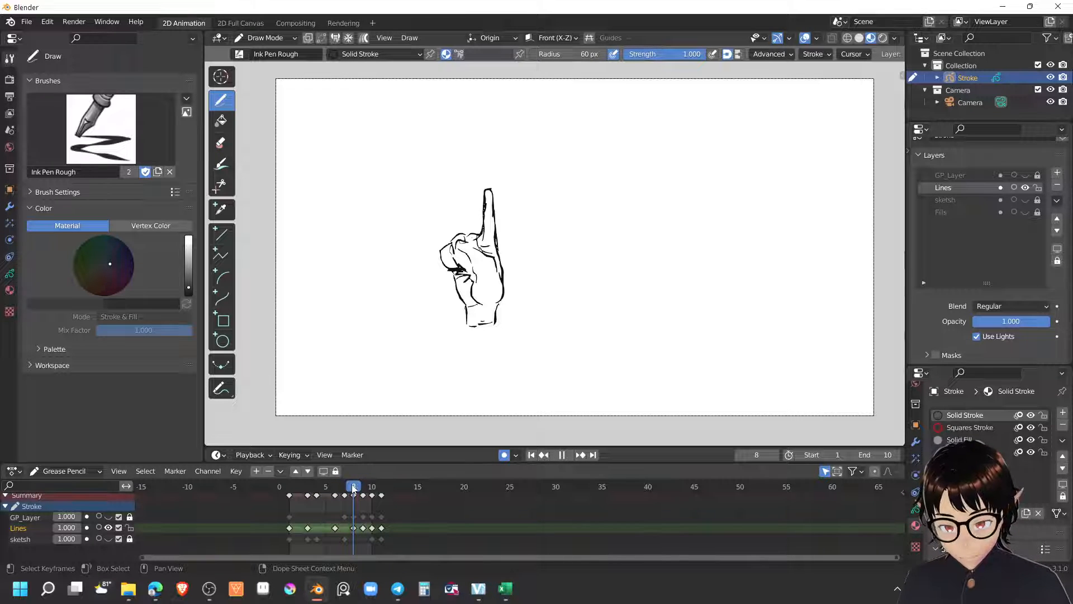
drag(352, 486, 359, 485)
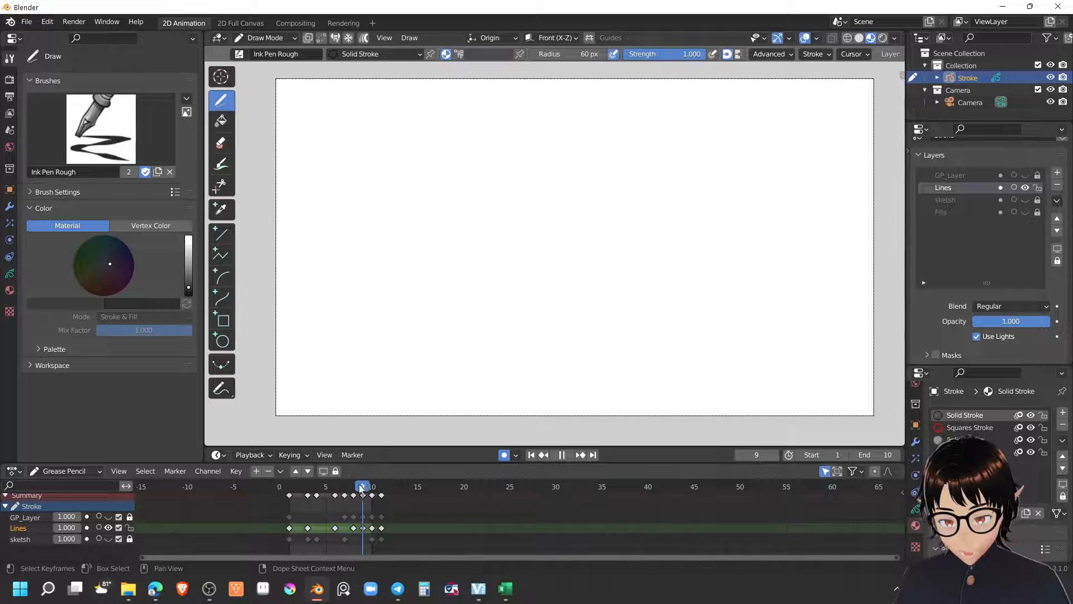
key(x)
click(367, 528)
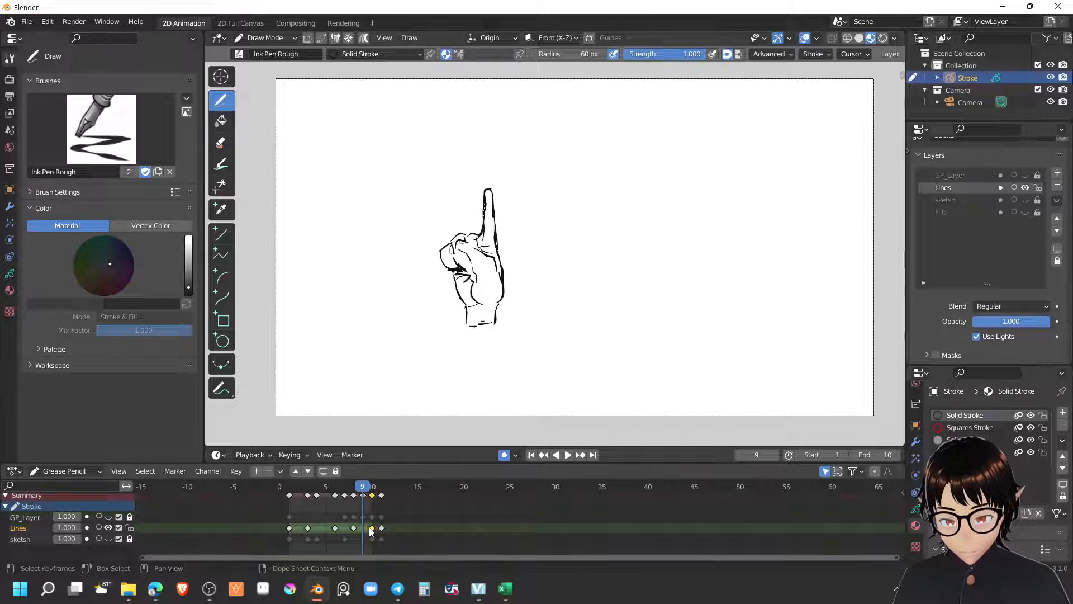
key(x)
click(367, 528)
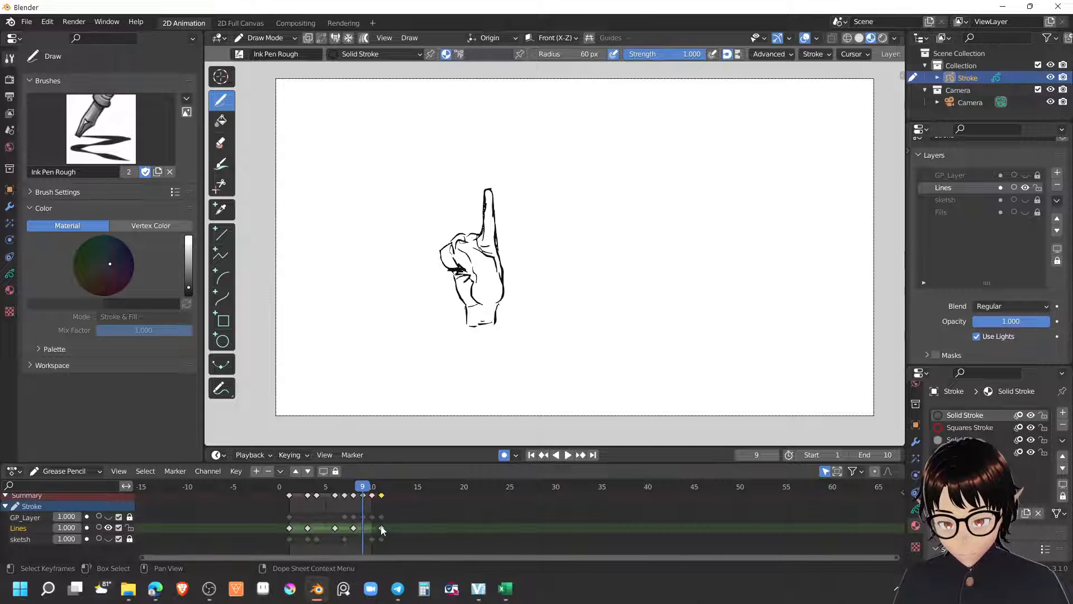
key(x)
click(380, 529)
Step: Review the remaining poses and move the last three Lines keyframes to frames 4, 7 and 10
key(space)
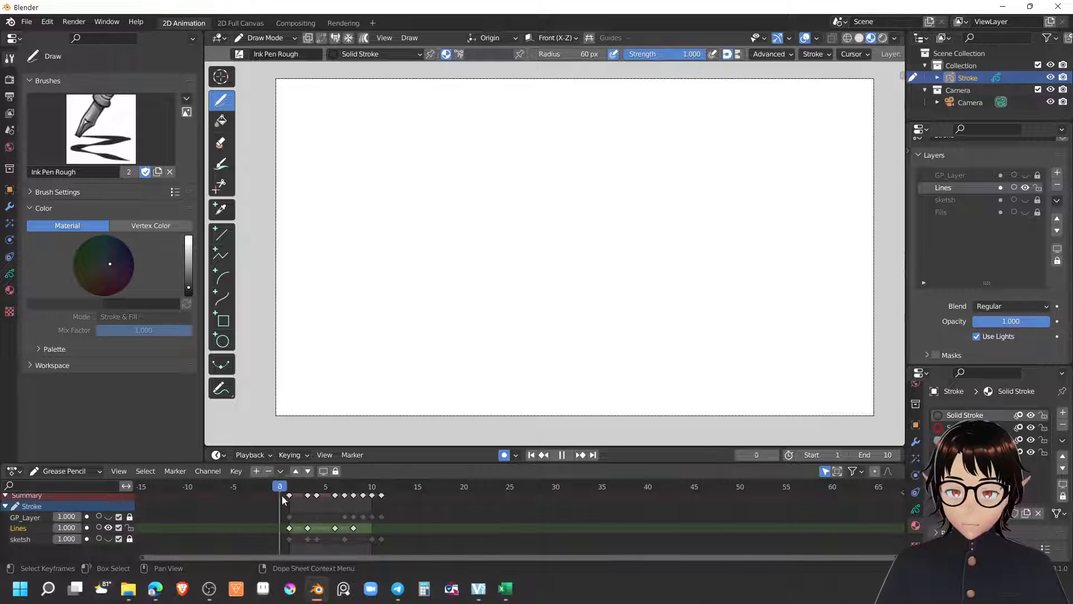
key(space)
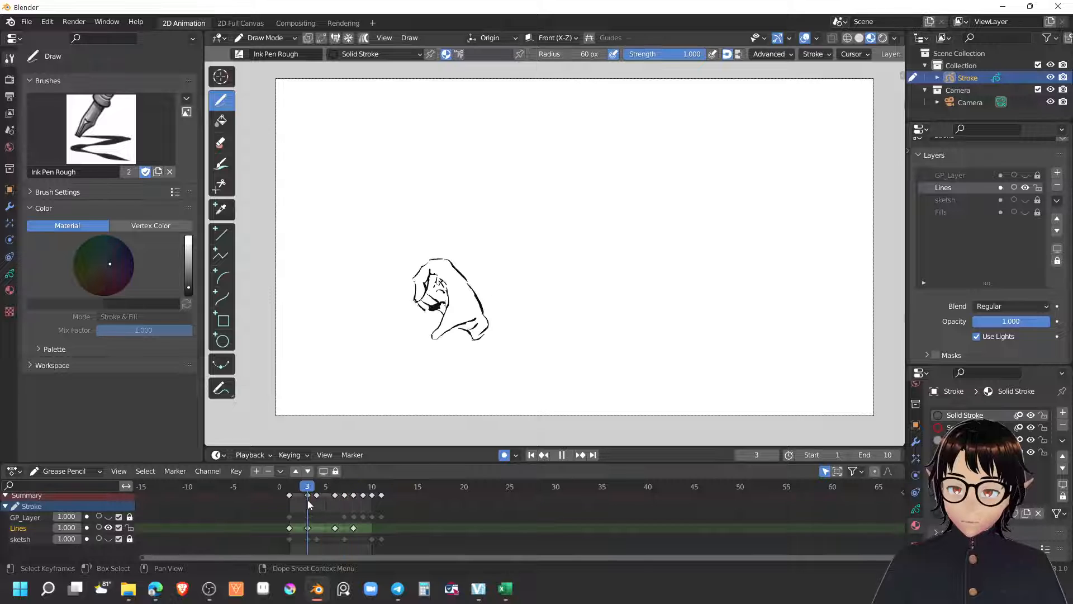
mouse_move(353, 527)
mouse_down()
mouse_move(374, 525)
mouse_move(310, 528)
mouse_up()
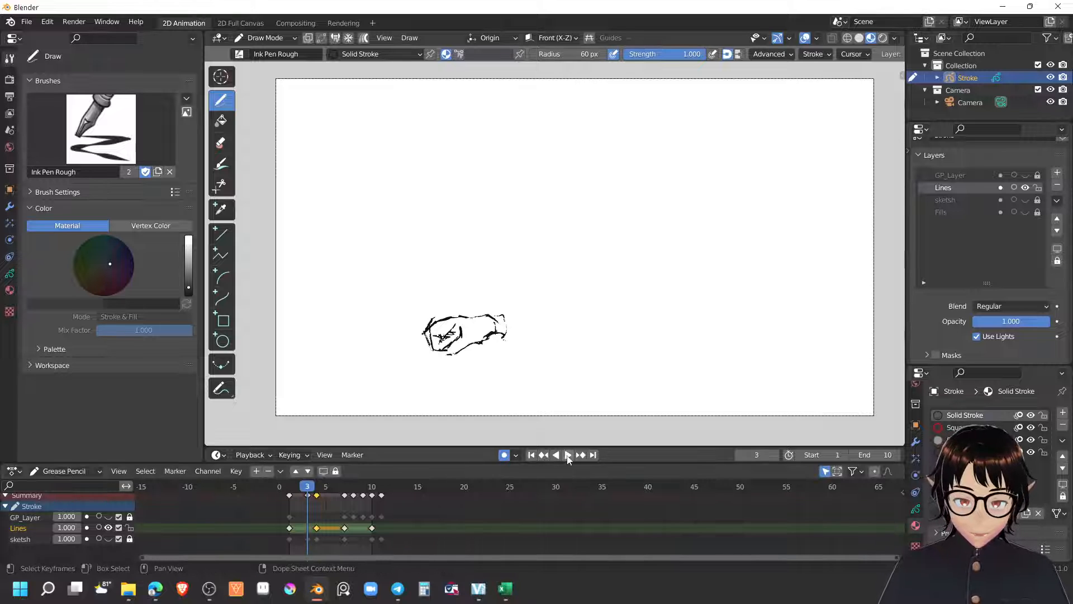
Step: Play back the retimed hand animation, extend the scene's end frame to 15 during playback and stop it
click(566, 455)
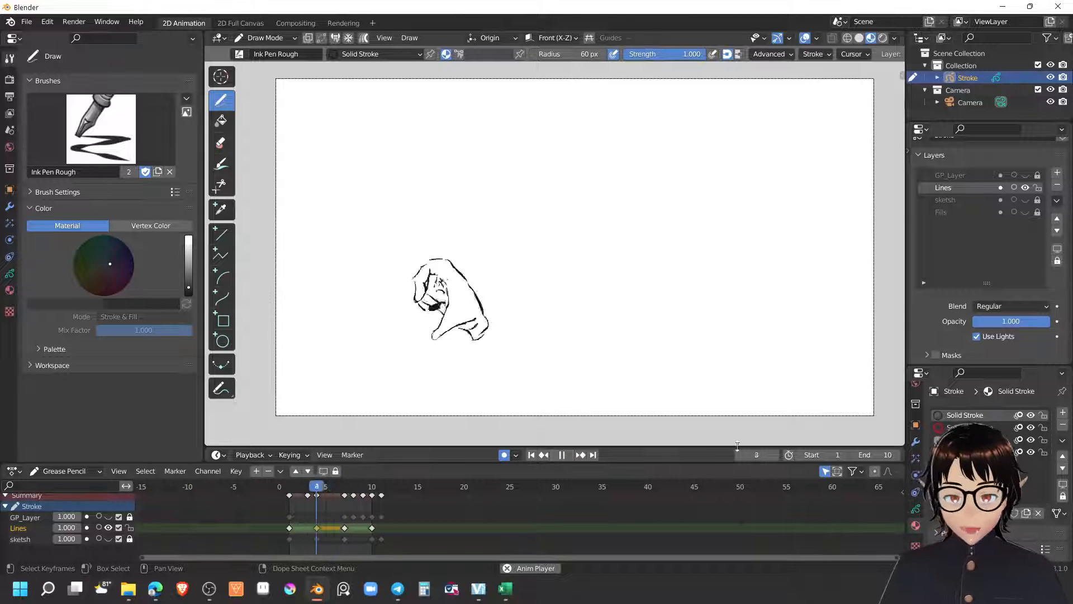
click(896, 455)
click(897, 455)
click(897, 455)
click(896, 455)
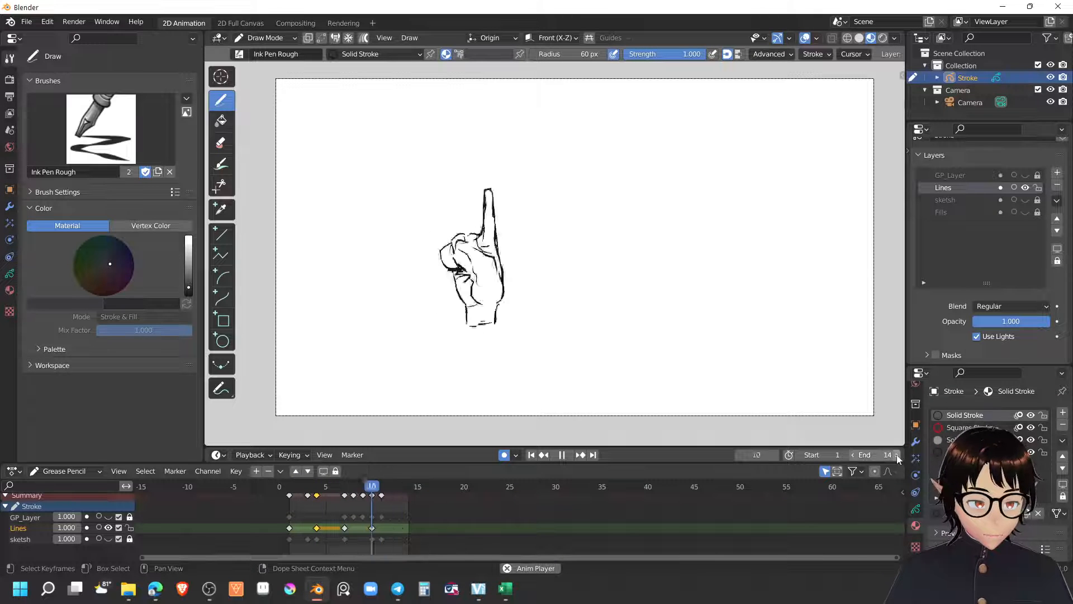
click(897, 455)
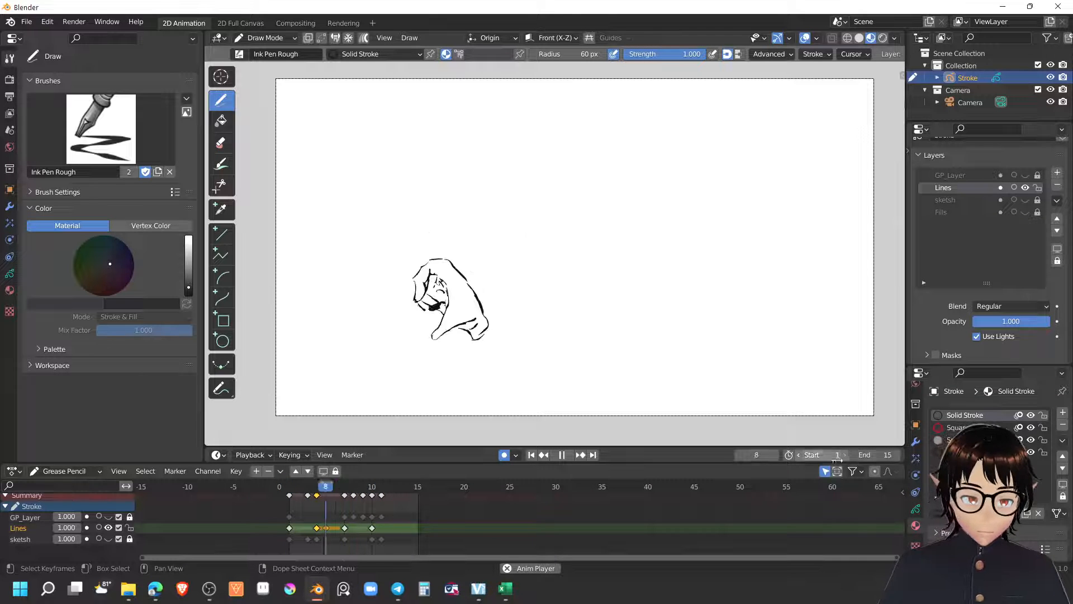
click(558, 456)
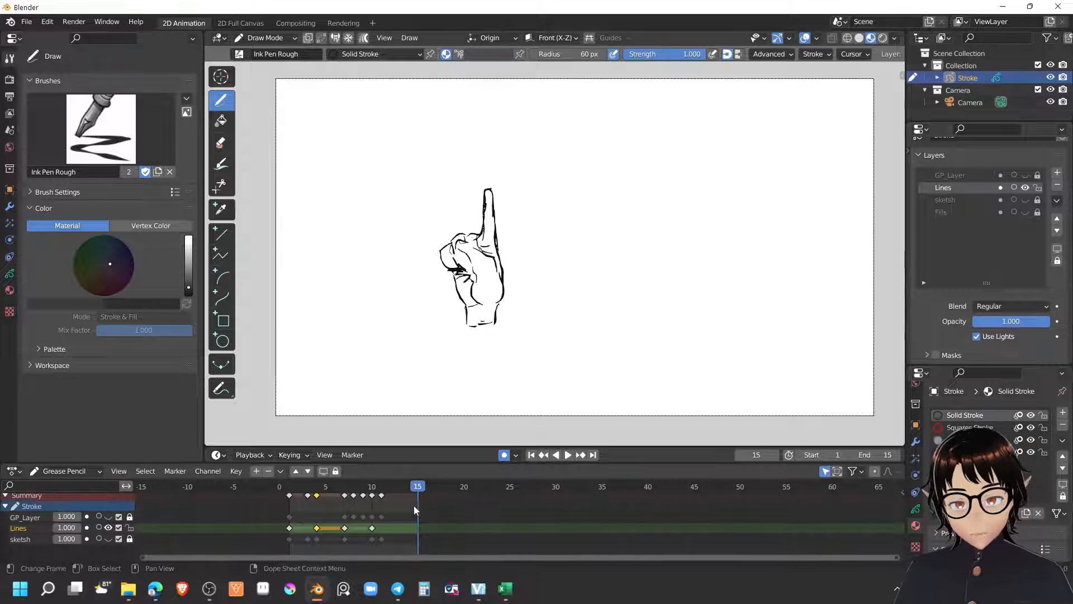
Step: Hide the Lines layer and show GP_Layer to view the portrait drawing at frame 1
middle_drag(433, 505, 422, 552)
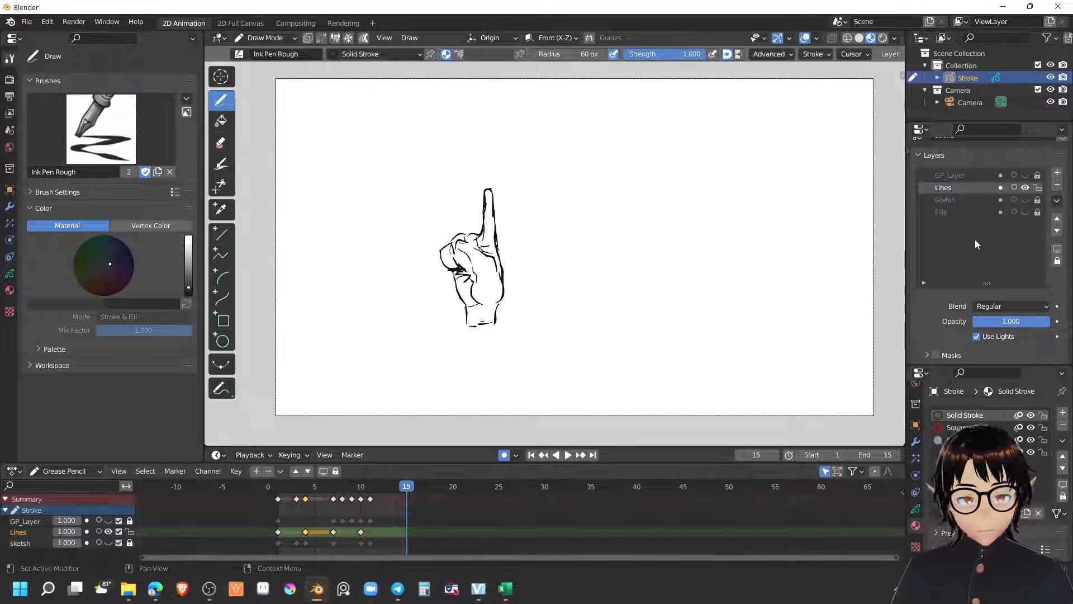
click(1026, 187)
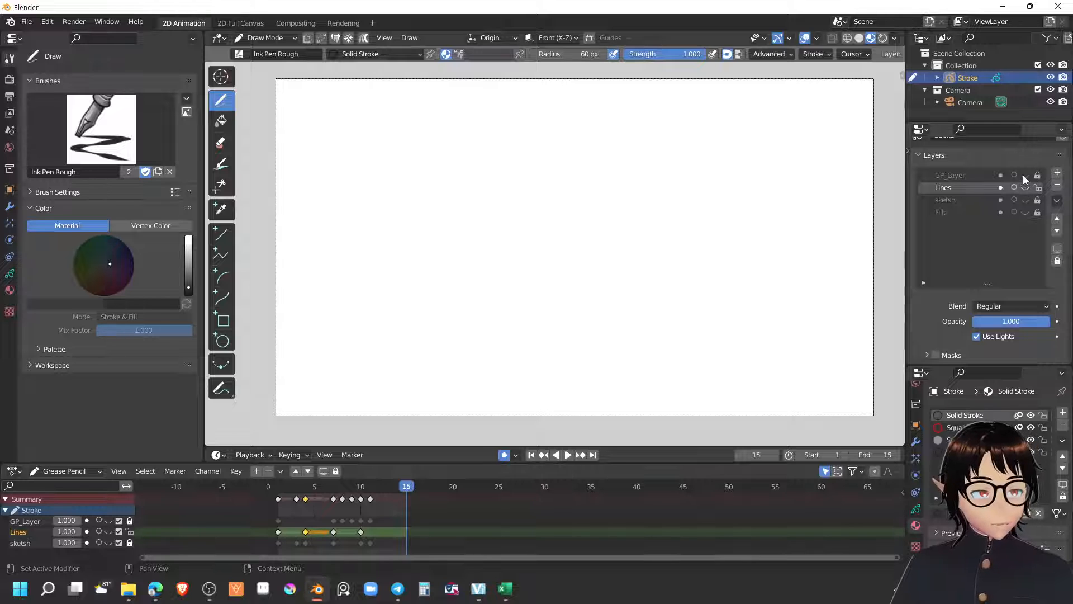
click(1024, 175)
click(568, 455)
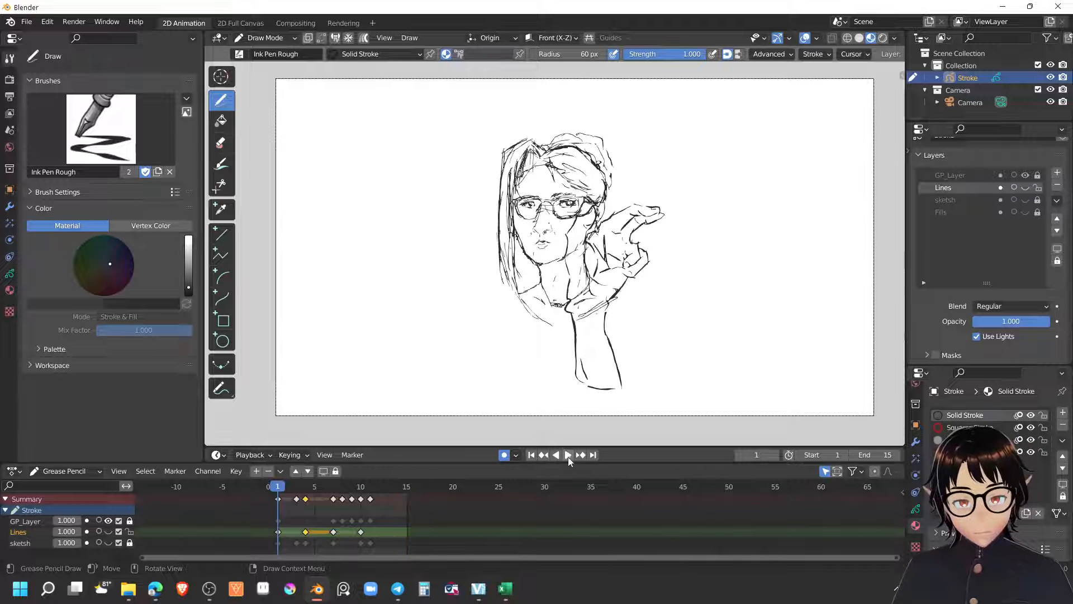
click(1024, 176)
click(1024, 175)
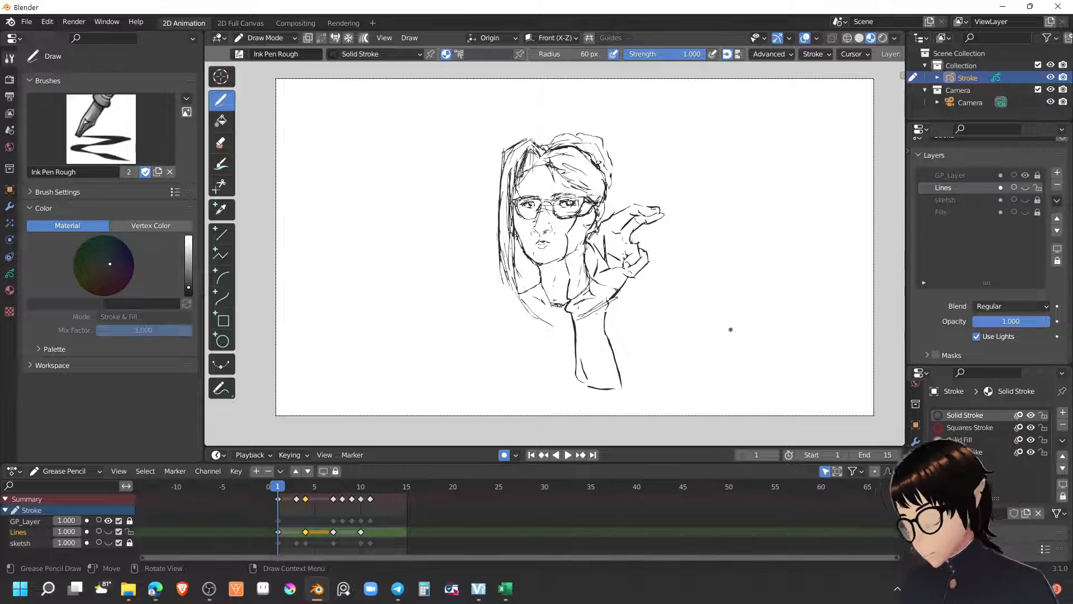
Step: Undo the layer visibility, end frame, retiming and keyframe deletion changes back to multiframe Edit Mode with all Lines keyframes
key(ctrl+z)
key(ctrl+z)
key(ctrl+z)
key(ctrl+z)
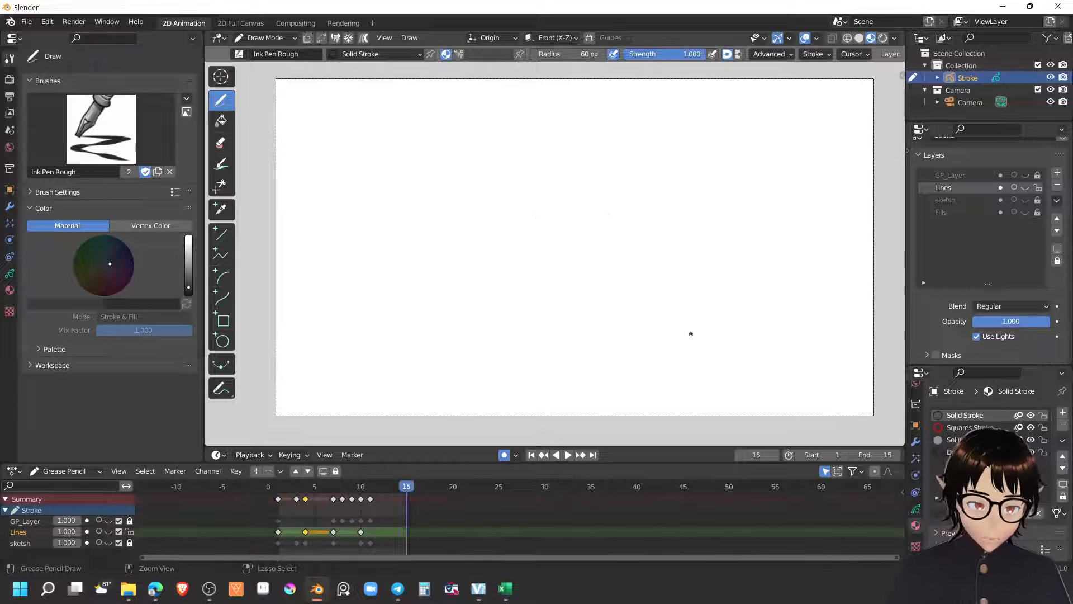
key(ctrl+z)
key(ctrl+z)
key(ctrl+z)
key(ctrl+z)
key(ctrl+z)
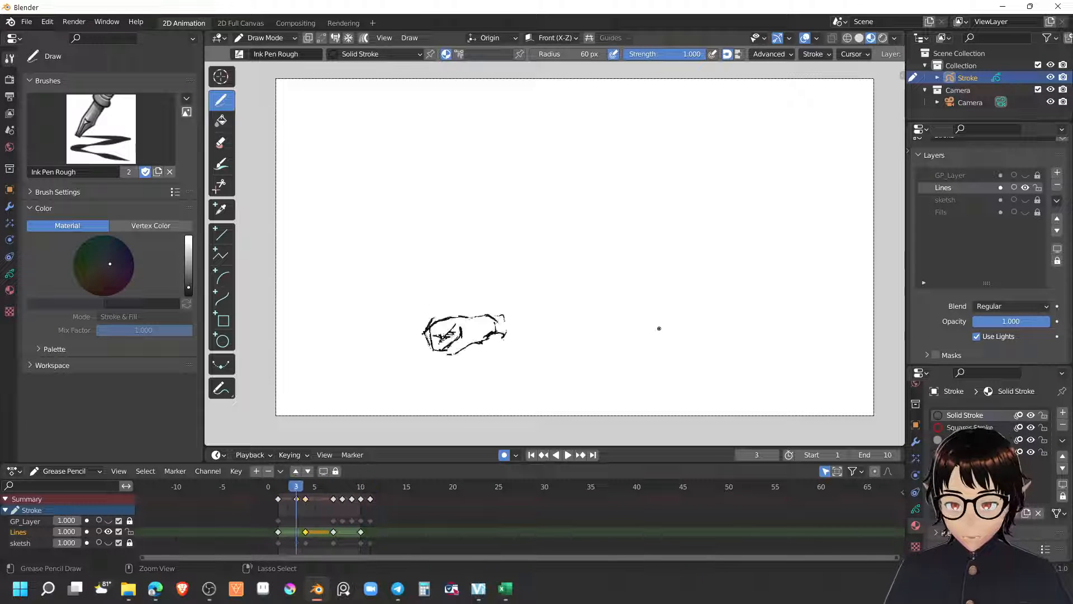
key(ctrl+z)
key(ctrl+z)
key(ctrl+z)
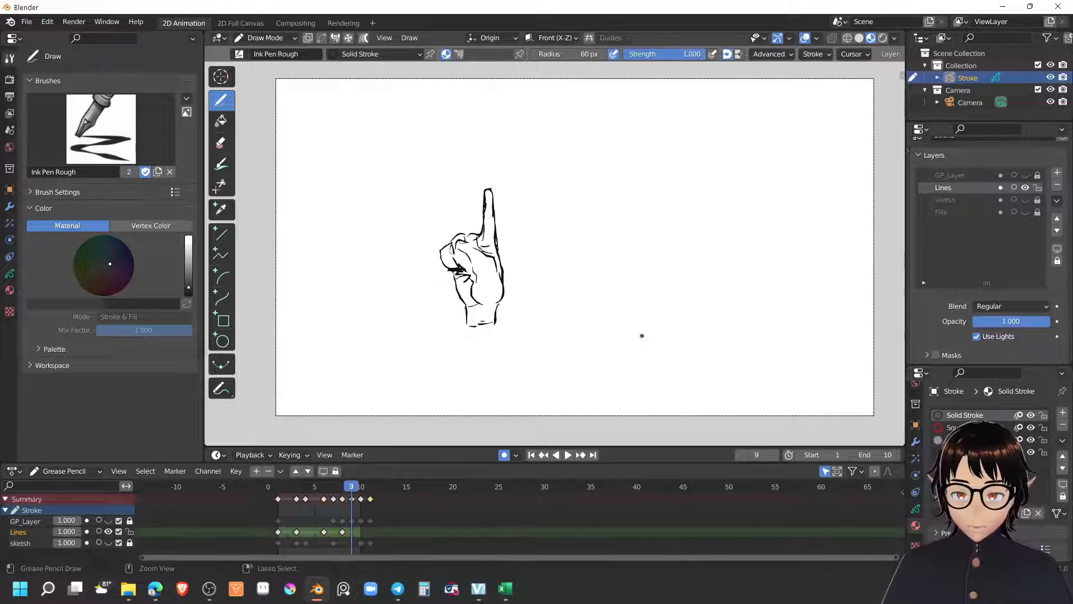
key(ctrl+z)
key(ctrl+z)
key(ctrl+z)
key(ctrl+z)
key(ctrl+z)
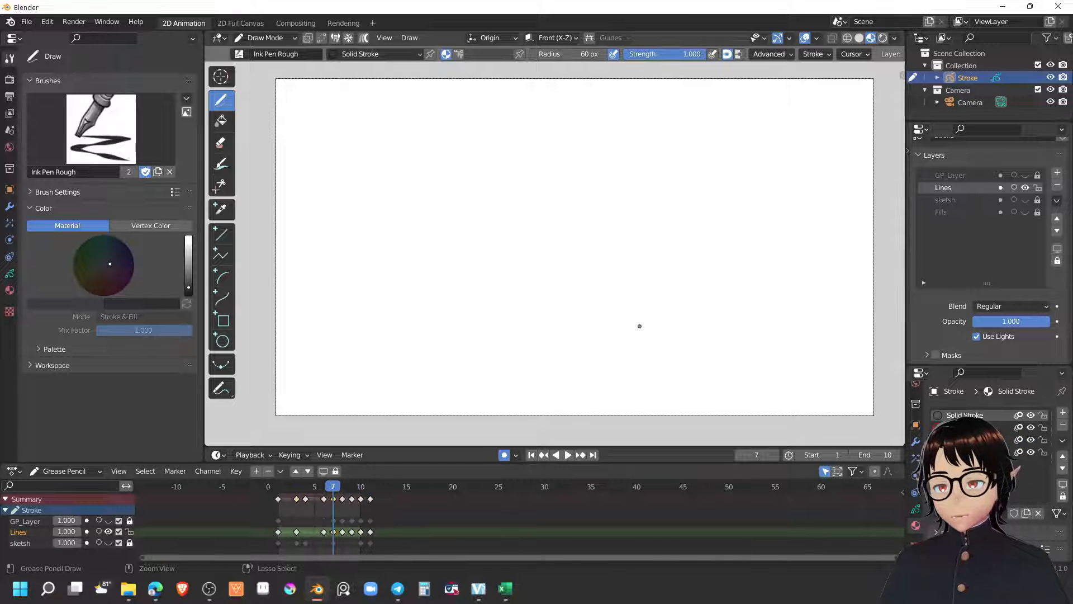
key(ctrl+z)
key(ctrl+z)
key(ctrl+z)
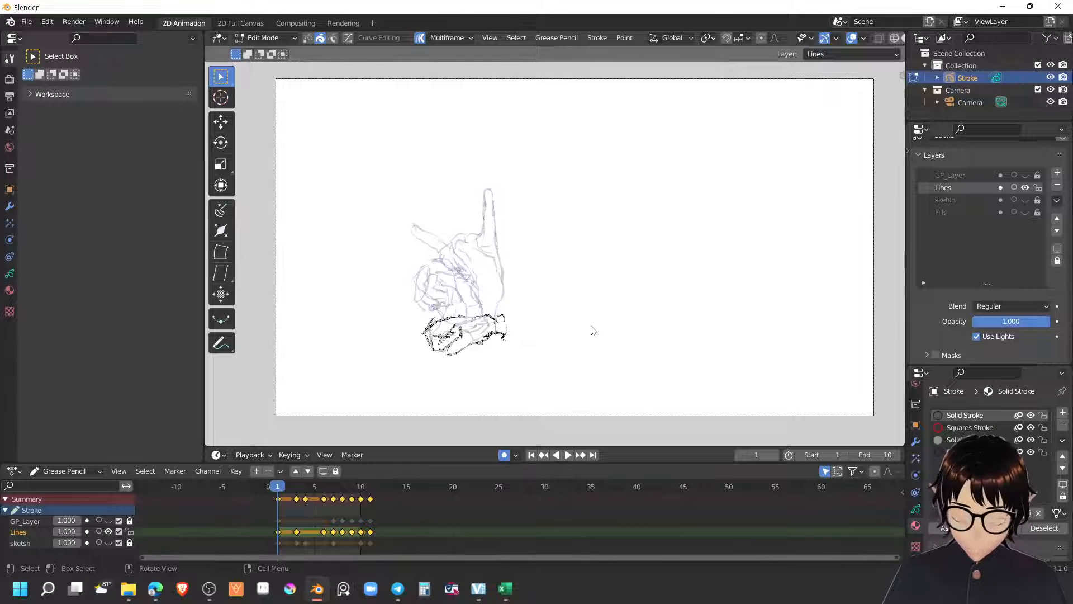
Step: Scrub the timeline to frame 6 to view the pointing hand pose
mouse_move(338, 488)
mouse_down()
mouse_move(407, 488)
mouse_move(313, 488)
mouse_up()
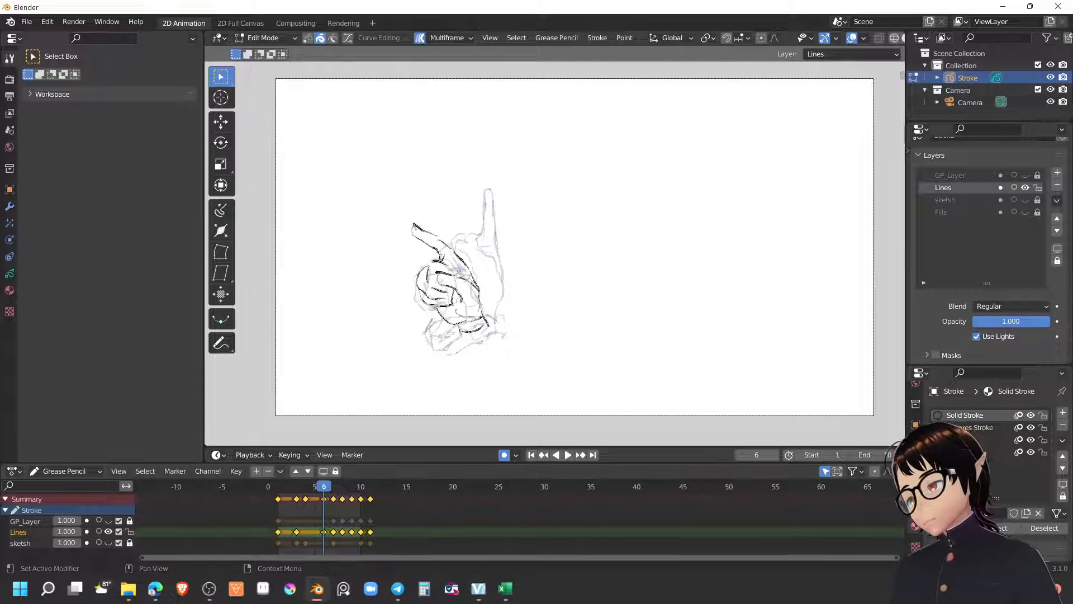
key(alt+Tab)
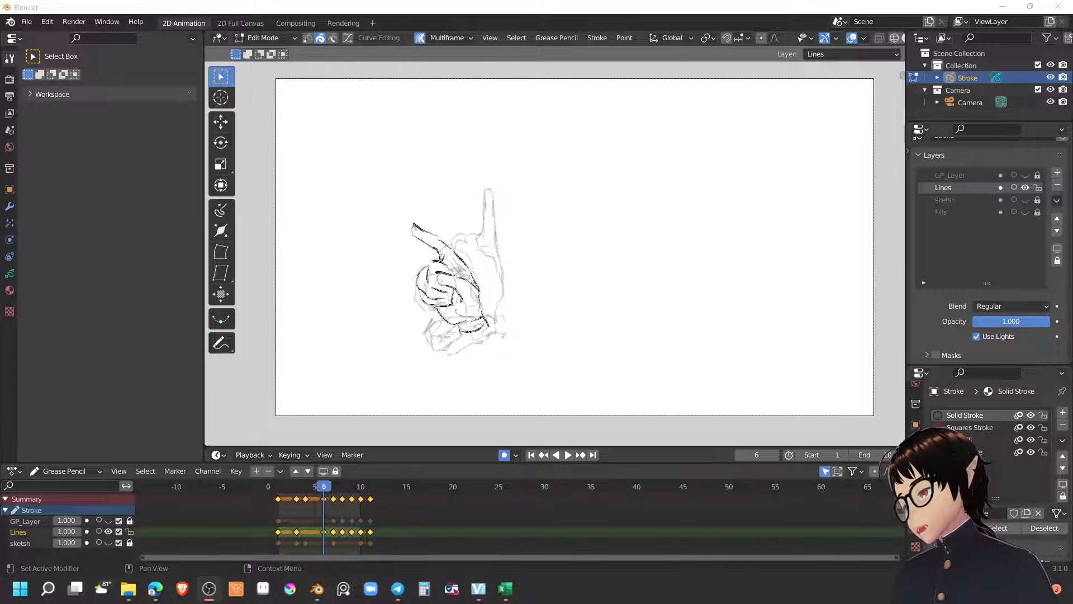